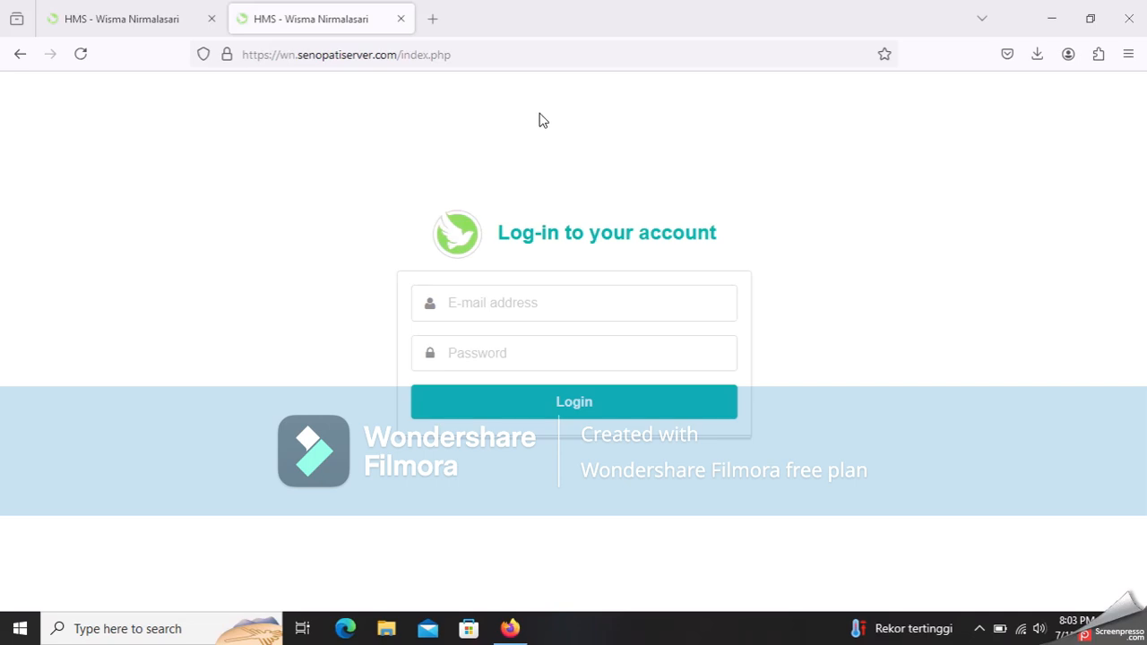
- Log in to HMS Wisma Nirmalasari with the administrator's e-mail and password
{"action": "left_click", "coordinate": [630, 314]}
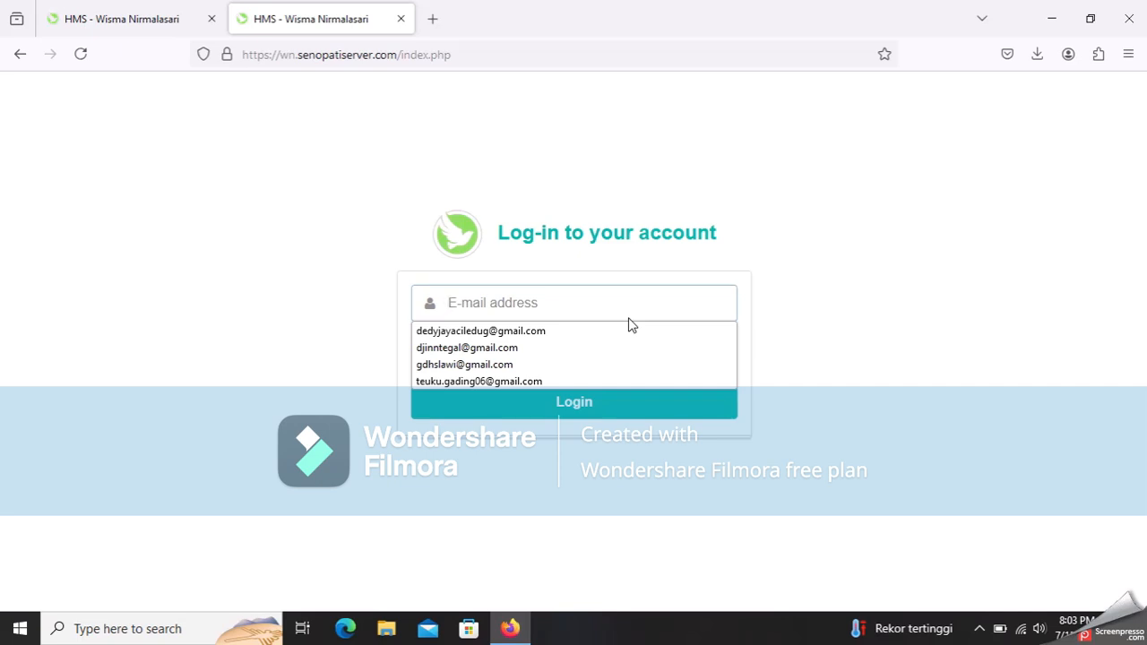
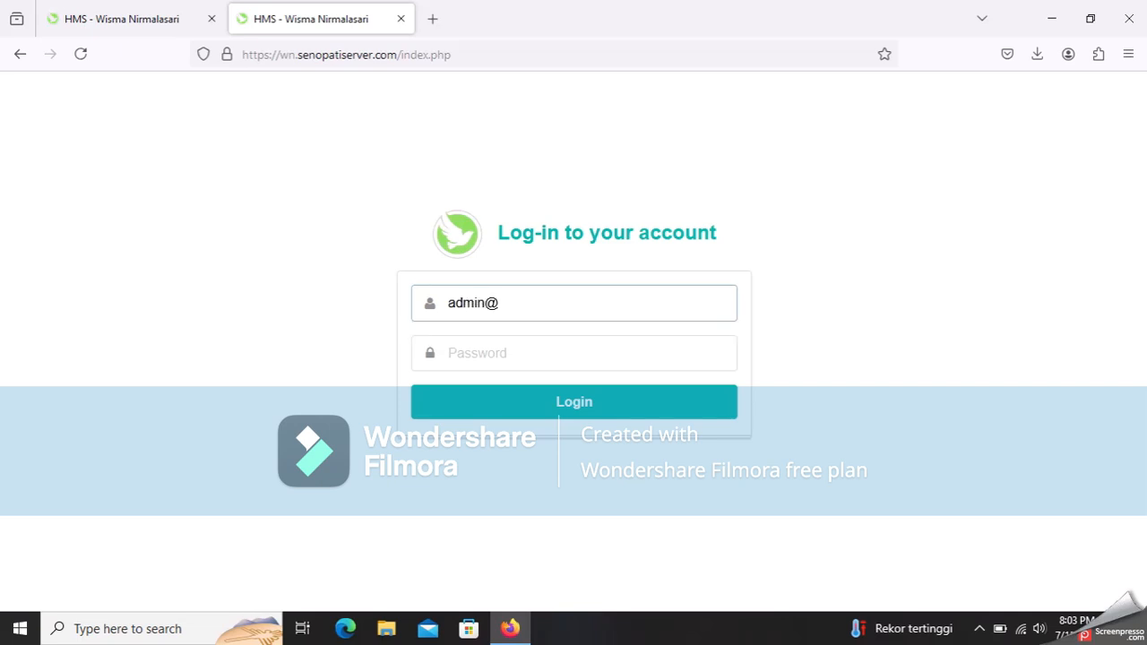
{"action": "key", "text": "Tab"}
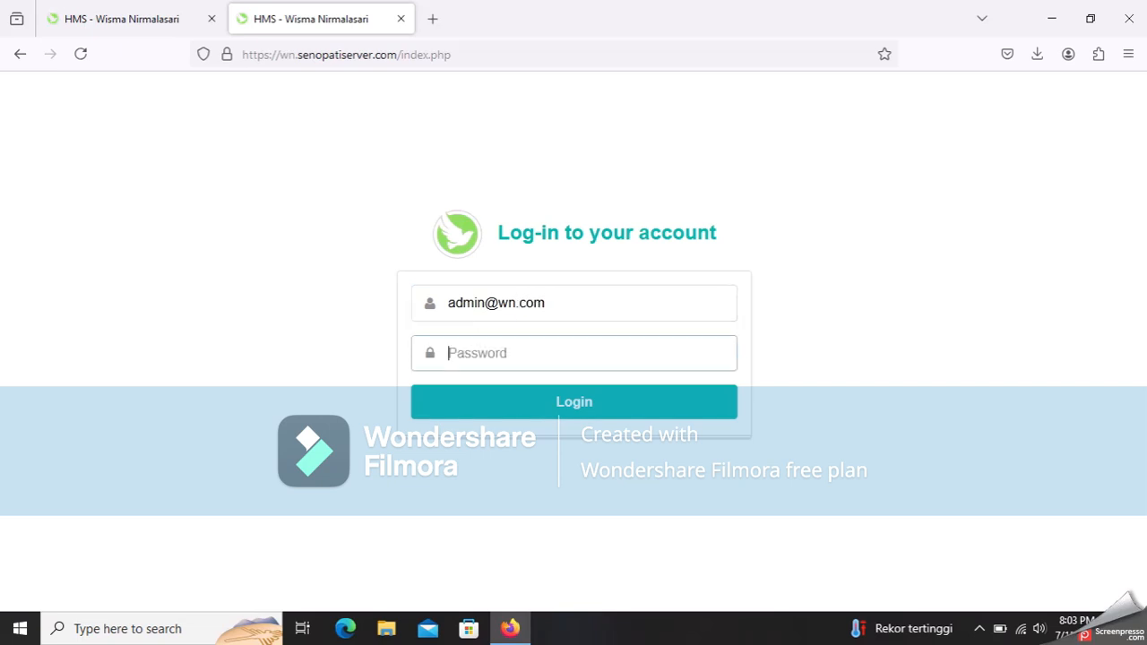
{"action": "type", "text": "••••••"}
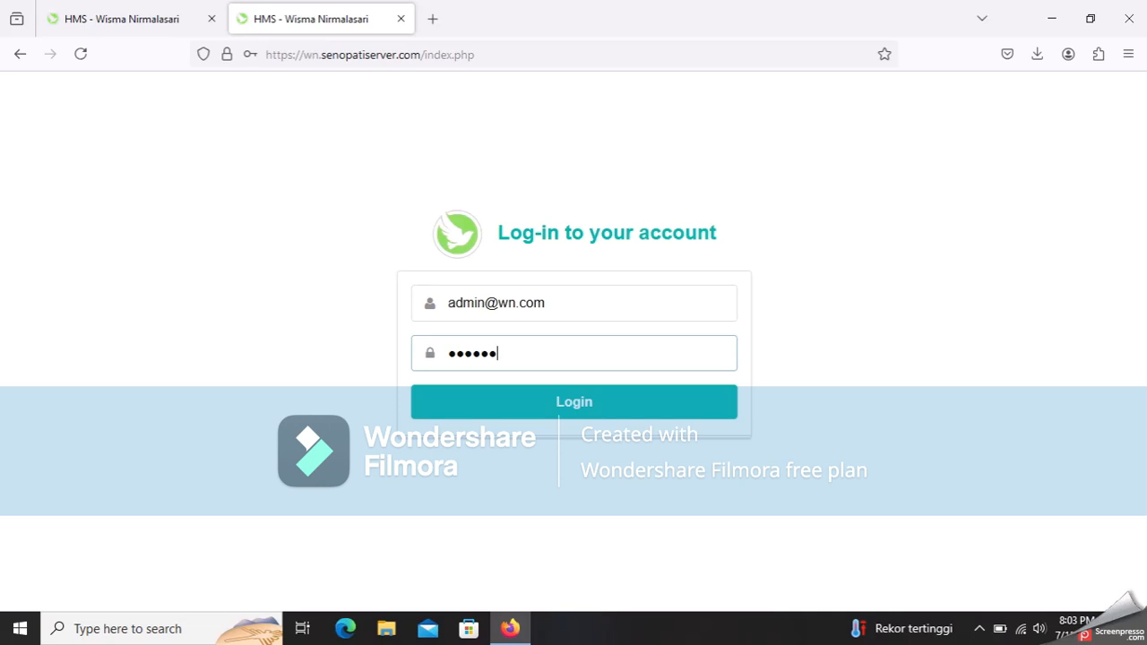
{"action": "left_click", "coordinate": [655, 403]}
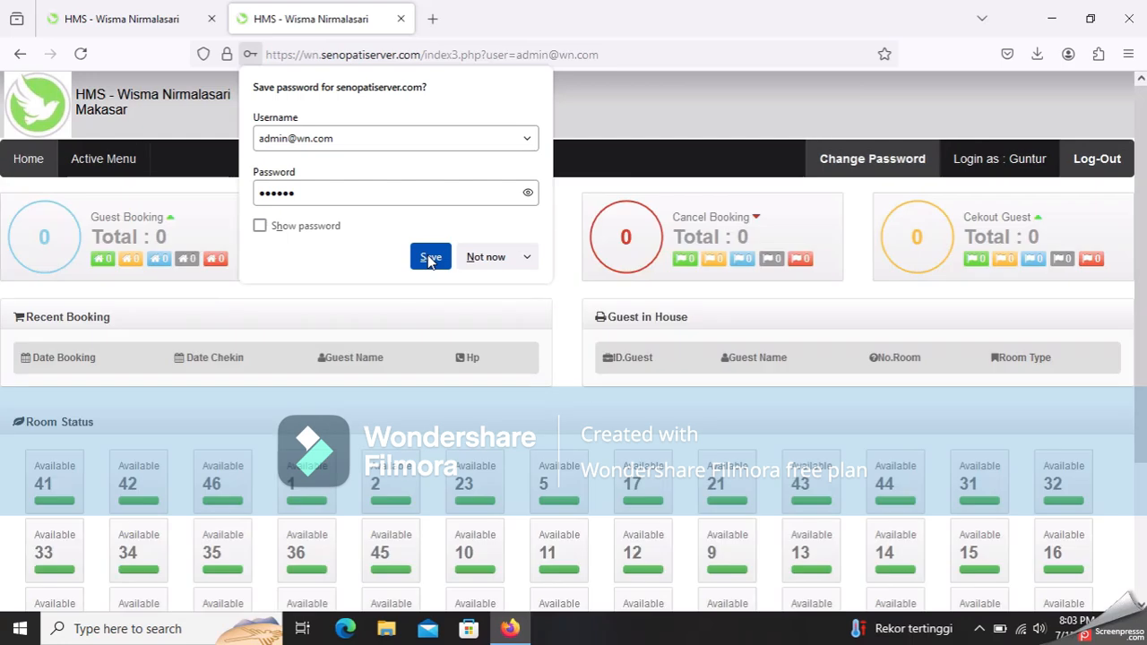
- Save the login in Firefox and scroll through the dashboard's 41-room status grid
{"action": "left_click", "coordinate": [430, 259]}
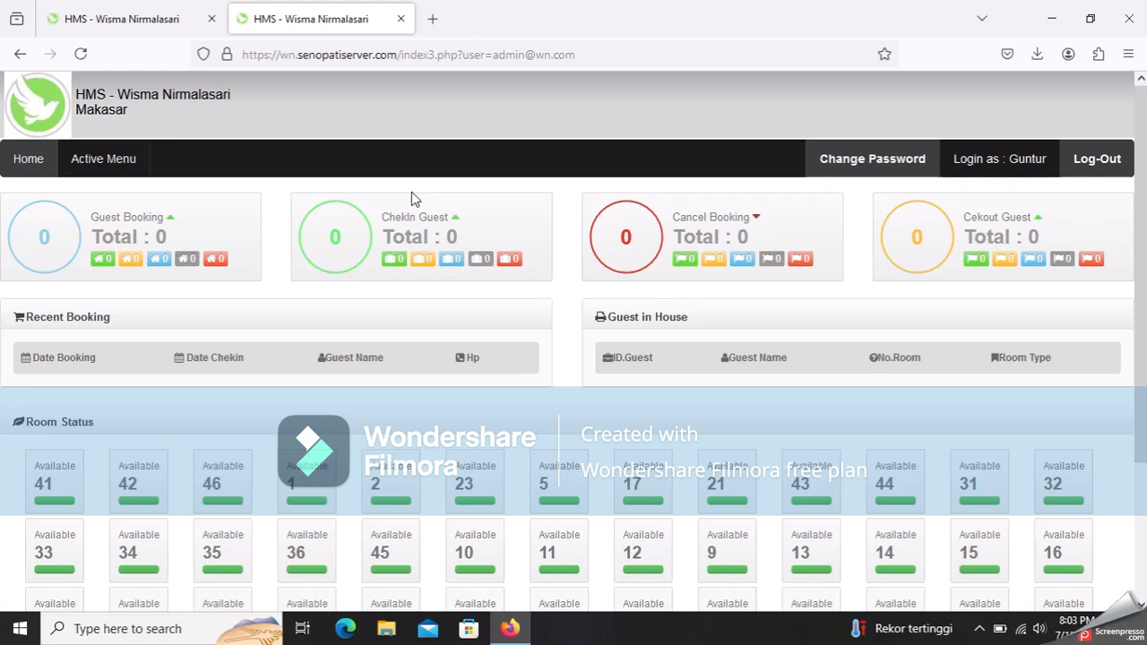
{"action": "scroll", "coordinate": [411, 192], "scroll_direction": "down", "scroll_amount": 3}
{"action": "scroll", "coordinate": [413, 199], "scroll_direction": "up", "scroll_amount": 3}
{"action": "scroll", "coordinate": [224, 229], "scroll_direction": "down", "scroll_amount": 2}
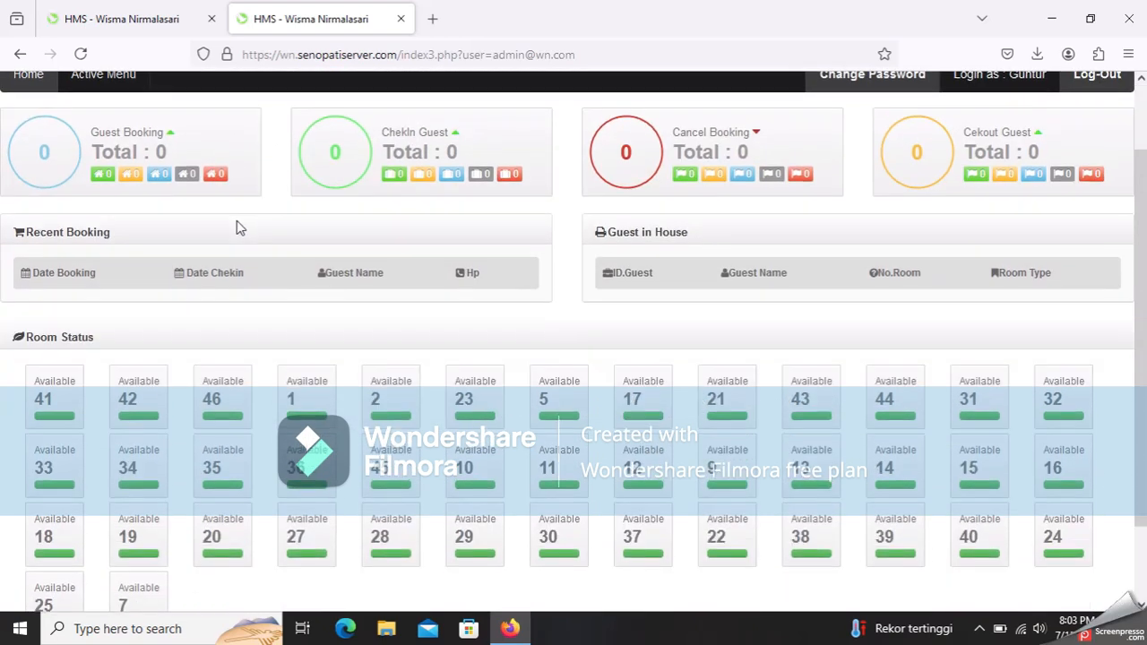
{"action": "scroll", "coordinate": [303, 366], "scroll_direction": "down", "scroll_amount": 2}
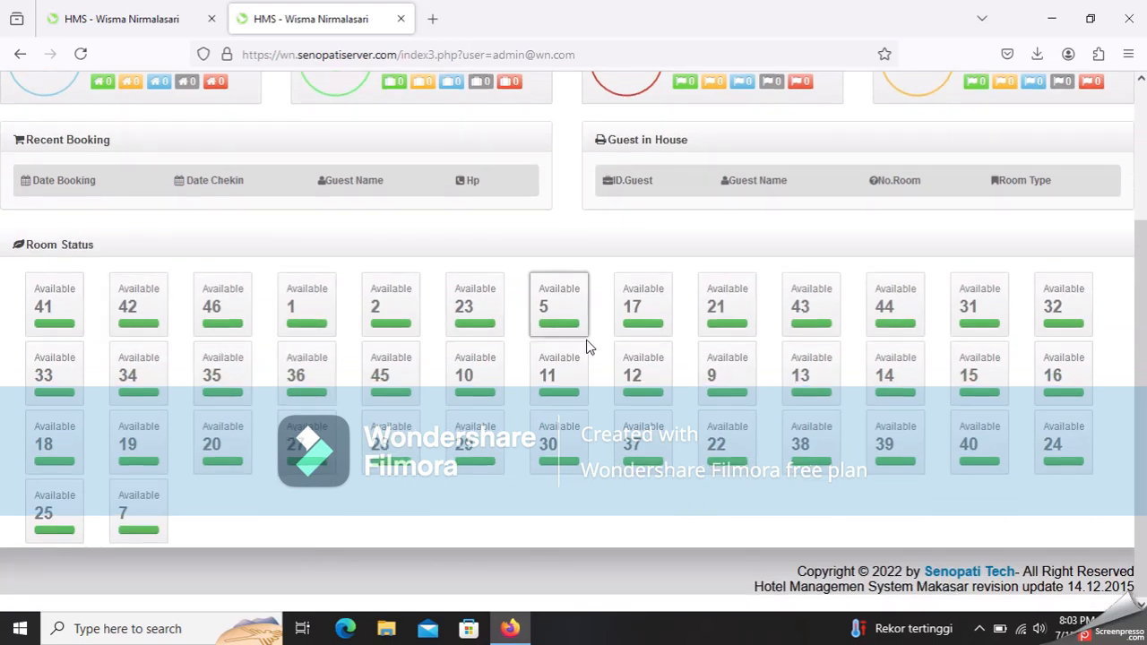
{"action": "scroll", "coordinate": [589, 346], "scroll_direction": "up", "scroll_amount": 4}
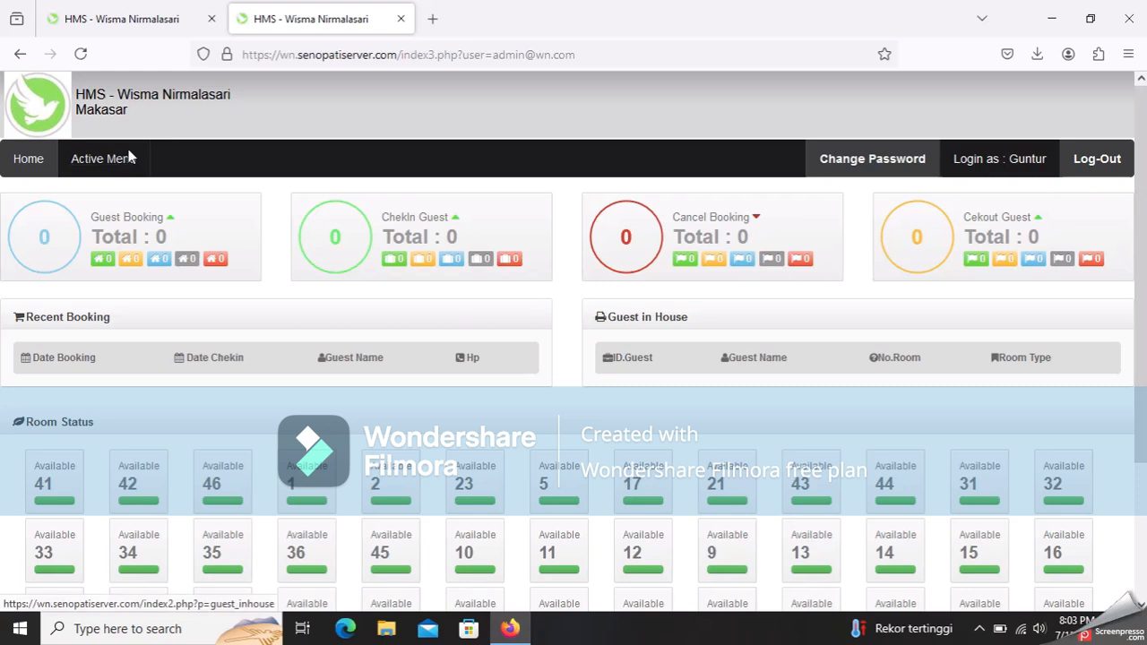
- Open Active Menu and preview the Front Office, Night Audit reports, Grafik and Service items
{"action": "left_click", "coordinate": [115, 162]}
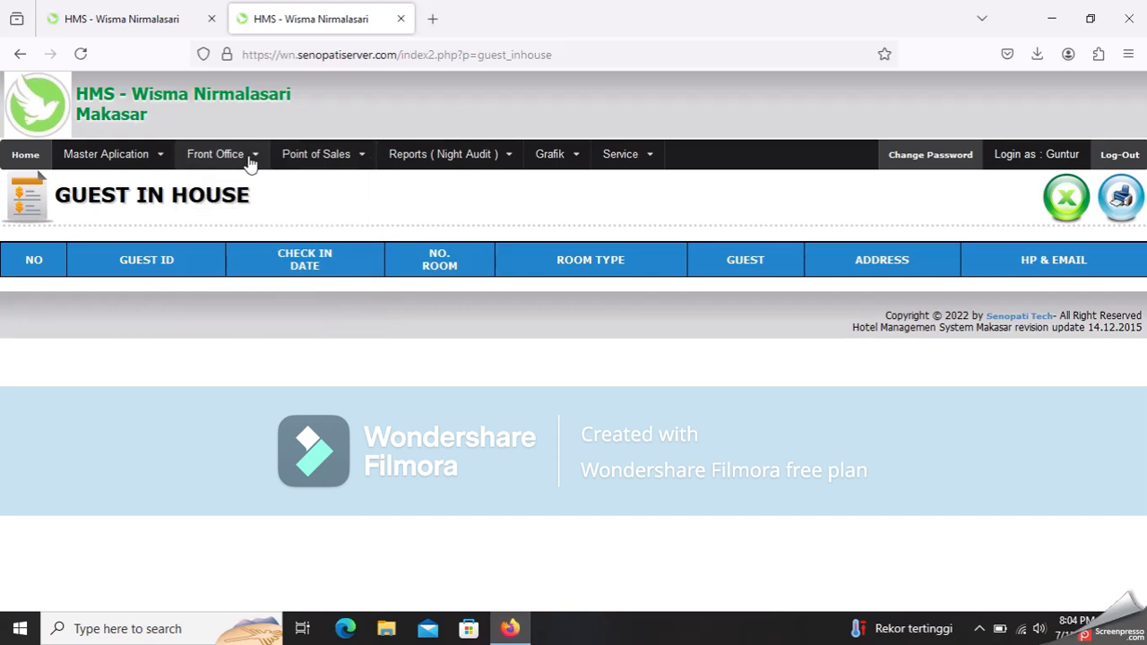
{"action": "mouse_move", "coordinate": [468, 165]}
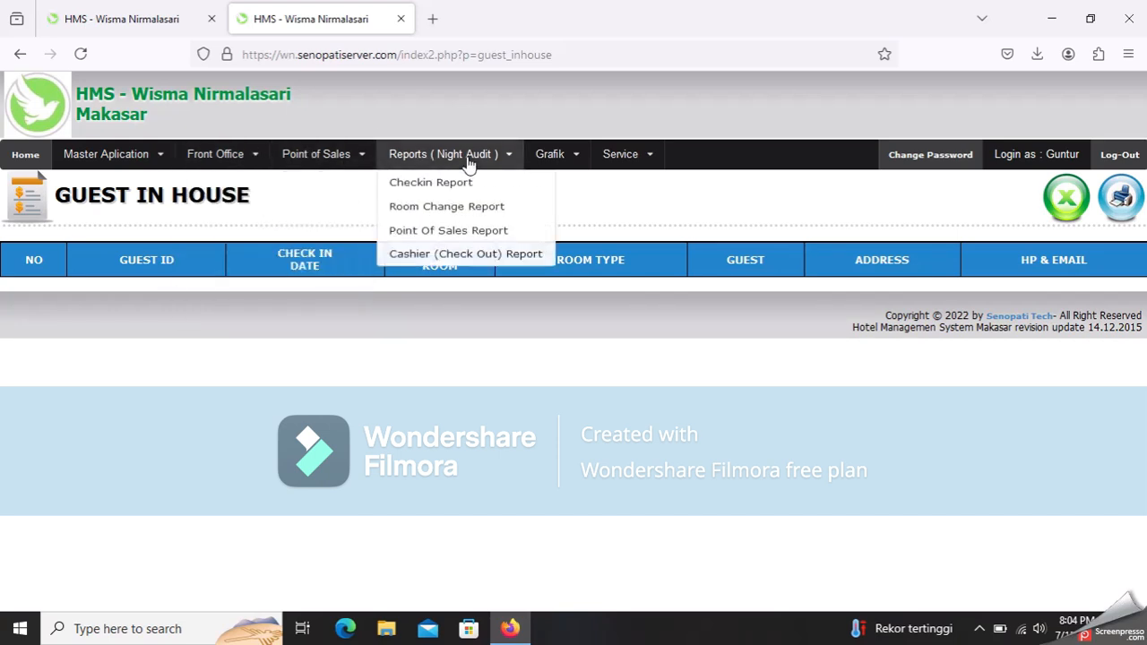
{"action": "mouse_move", "coordinate": [137, 166]}
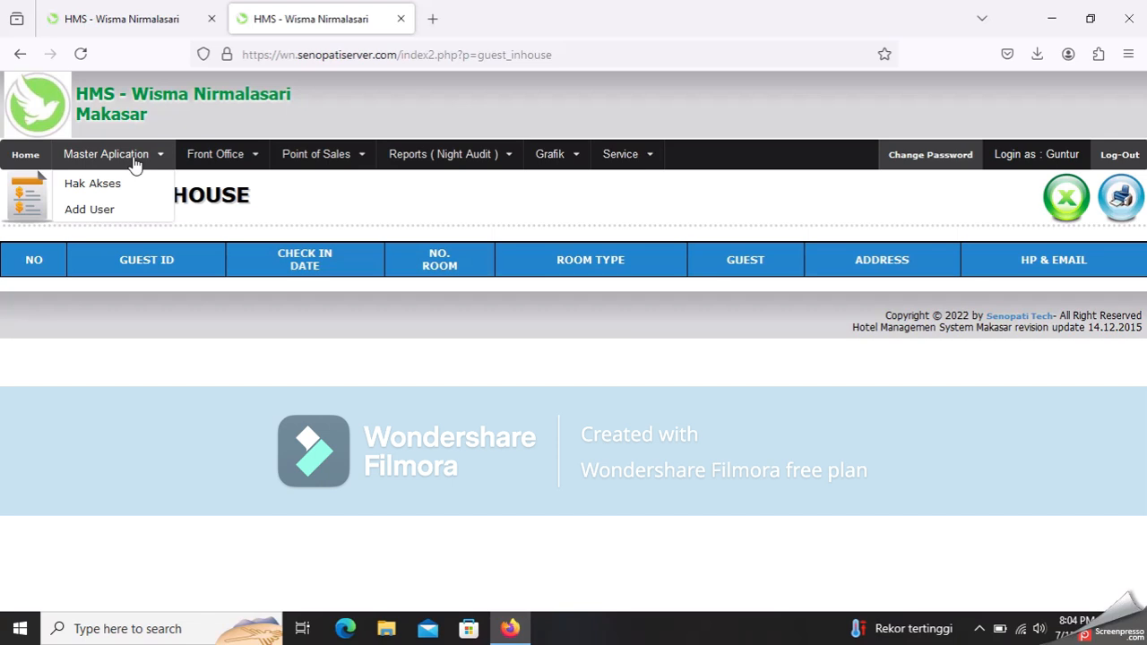
{"action": "mouse_move", "coordinate": [198, 157]}
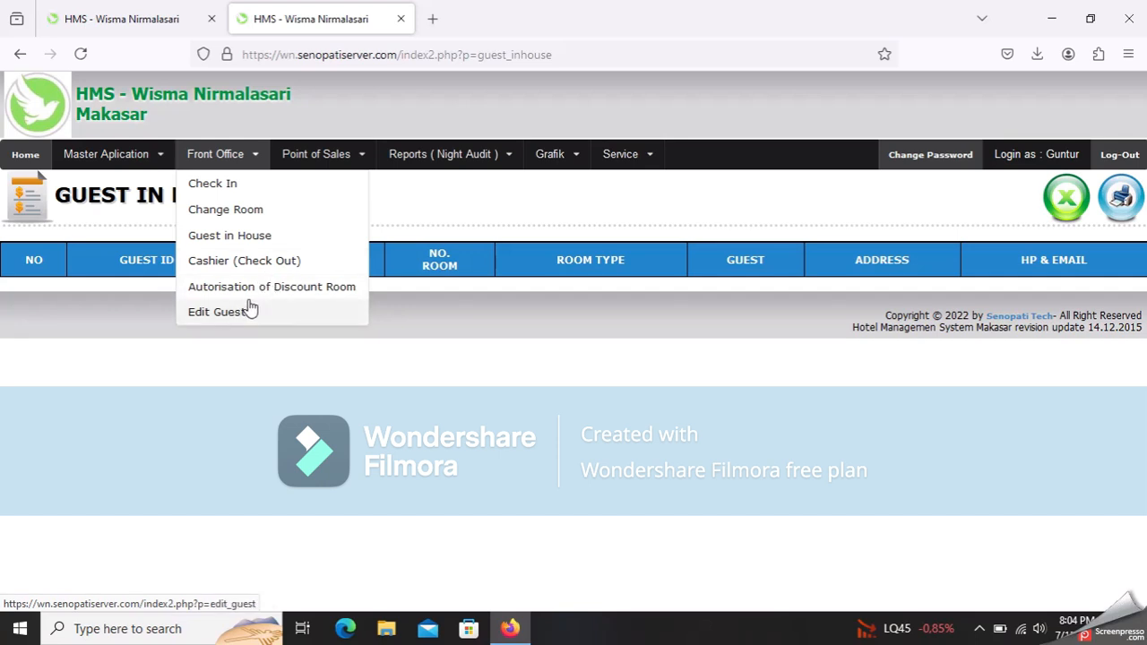
{"action": "mouse_move", "coordinate": [340, 154]}
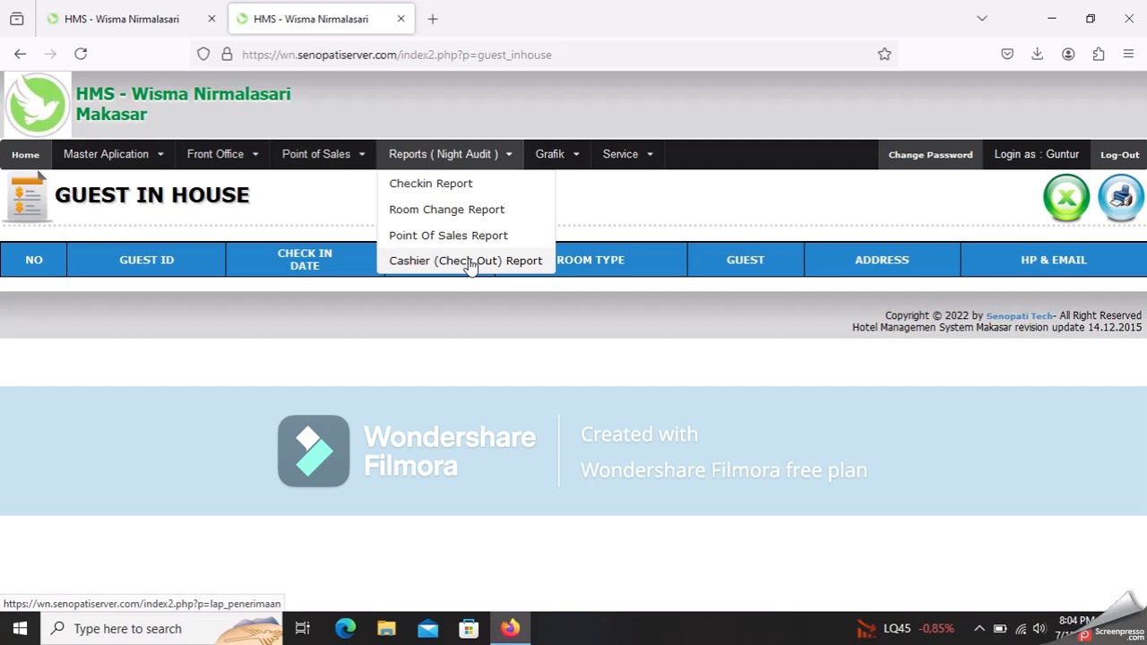
{"action": "mouse_move", "coordinate": [552, 159]}
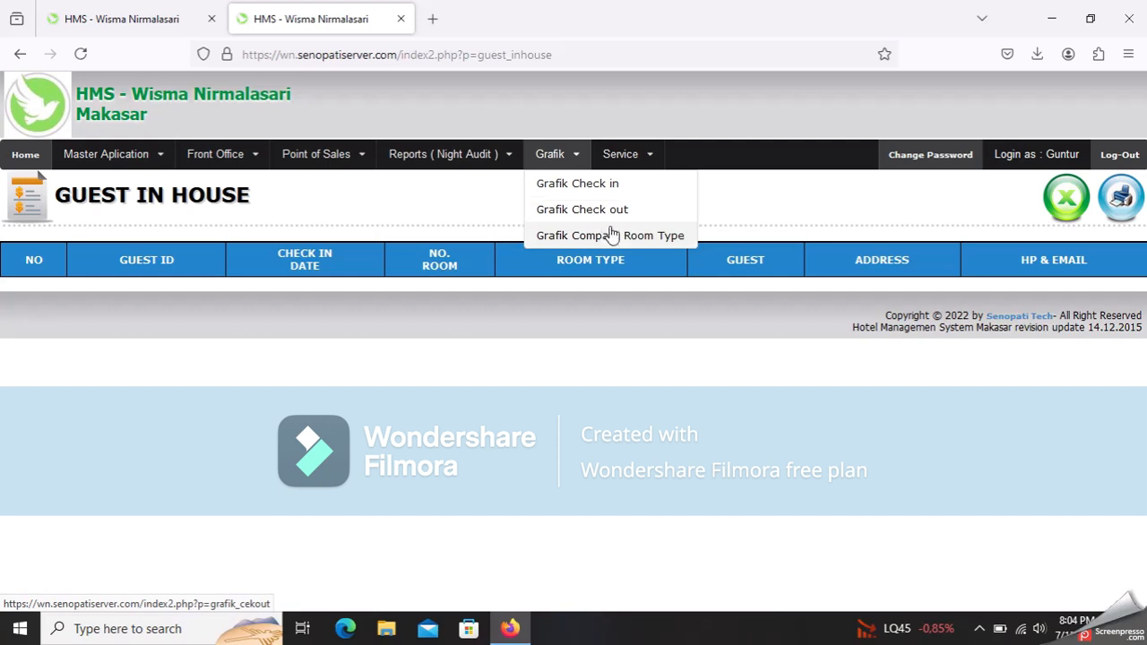
{"action": "mouse_move", "coordinate": [638, 159]}
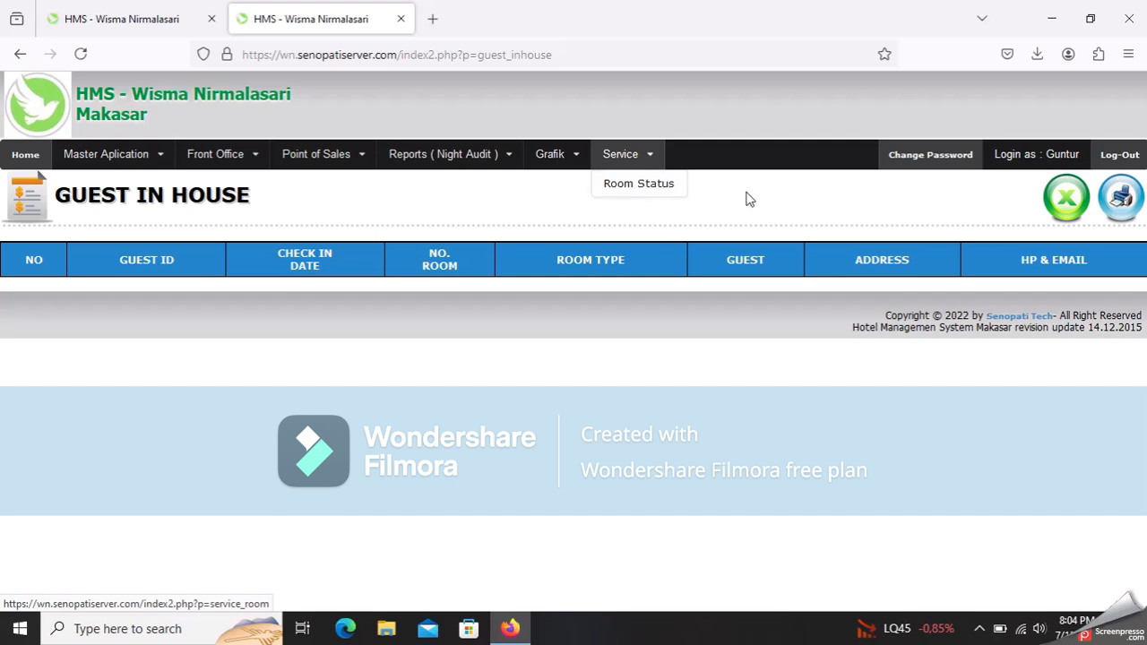
- Open the Change Password page showing the logged-in user's name and blank password fields
{"action": "left_click", "coordinate": [957, 159]}
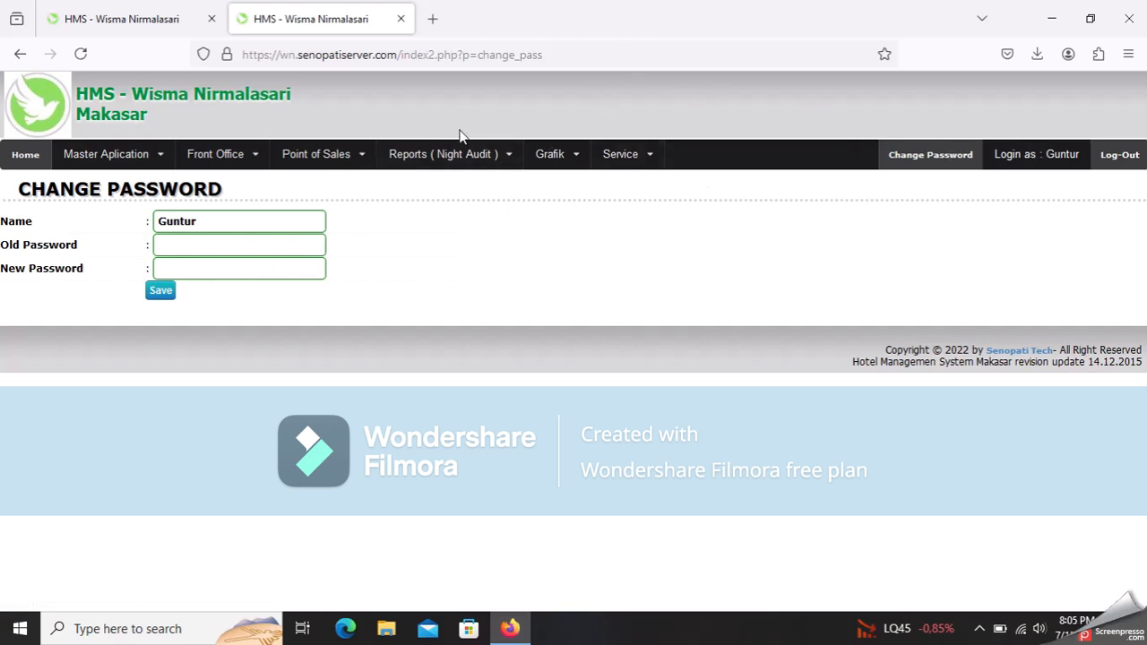
{"action": "left_click", "coordinate": [162, 155]}
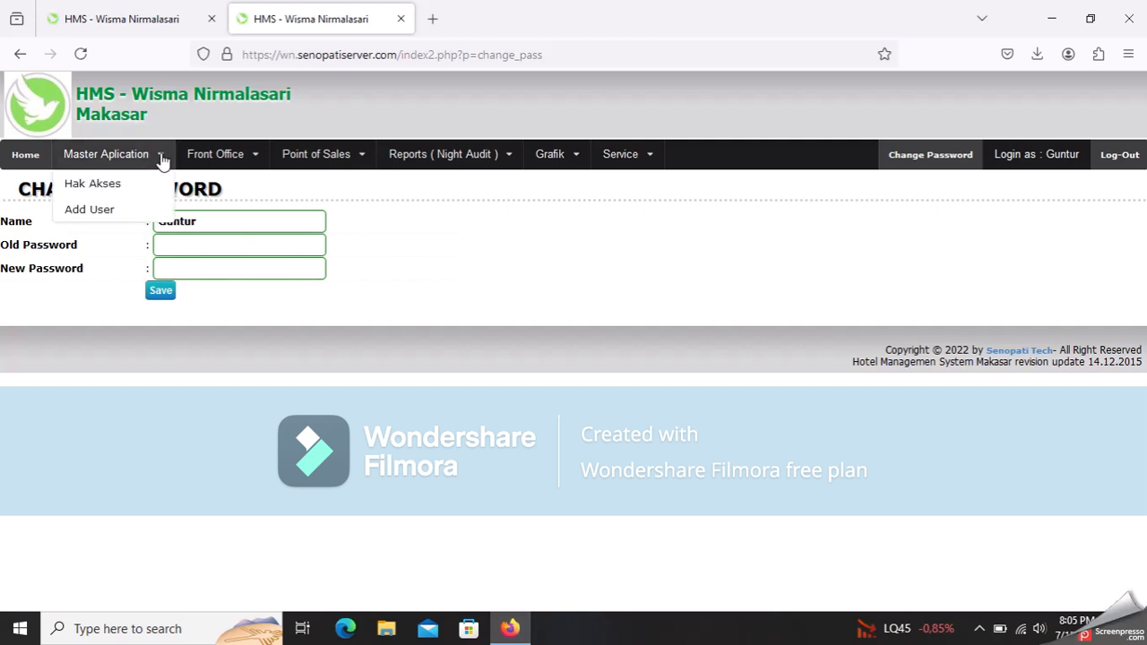
- Open Hak Akses and set the Group User to Receptionist
{"action": "left_click", "coordinate": [109, 187]}
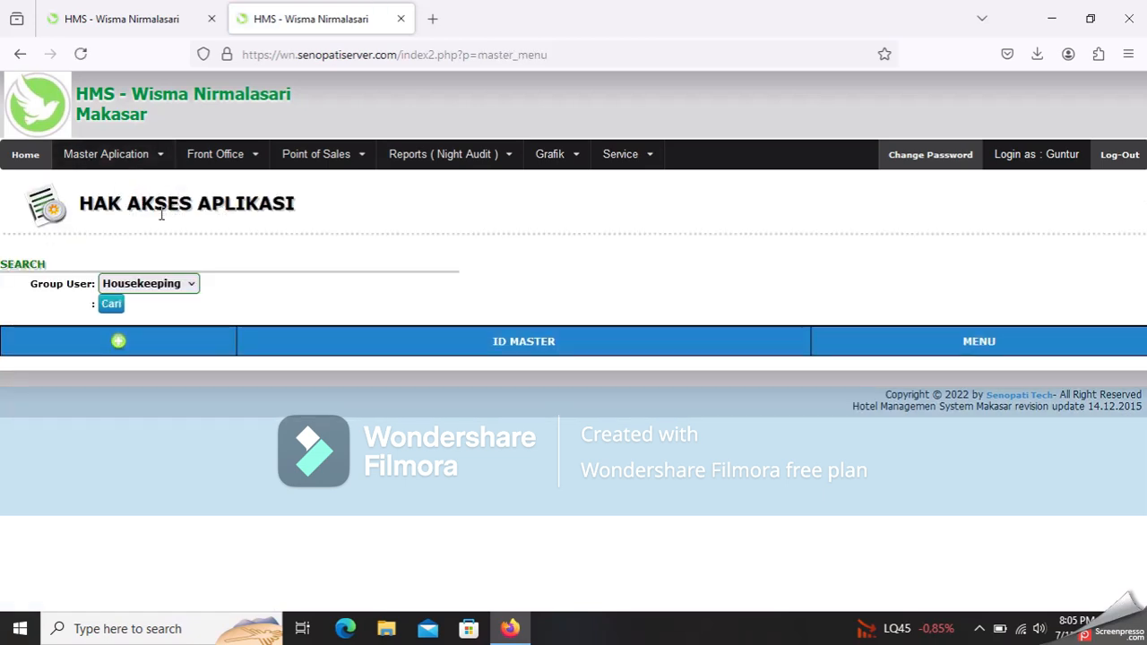
{"action": "left_click", "coordinate": [171, 284]}
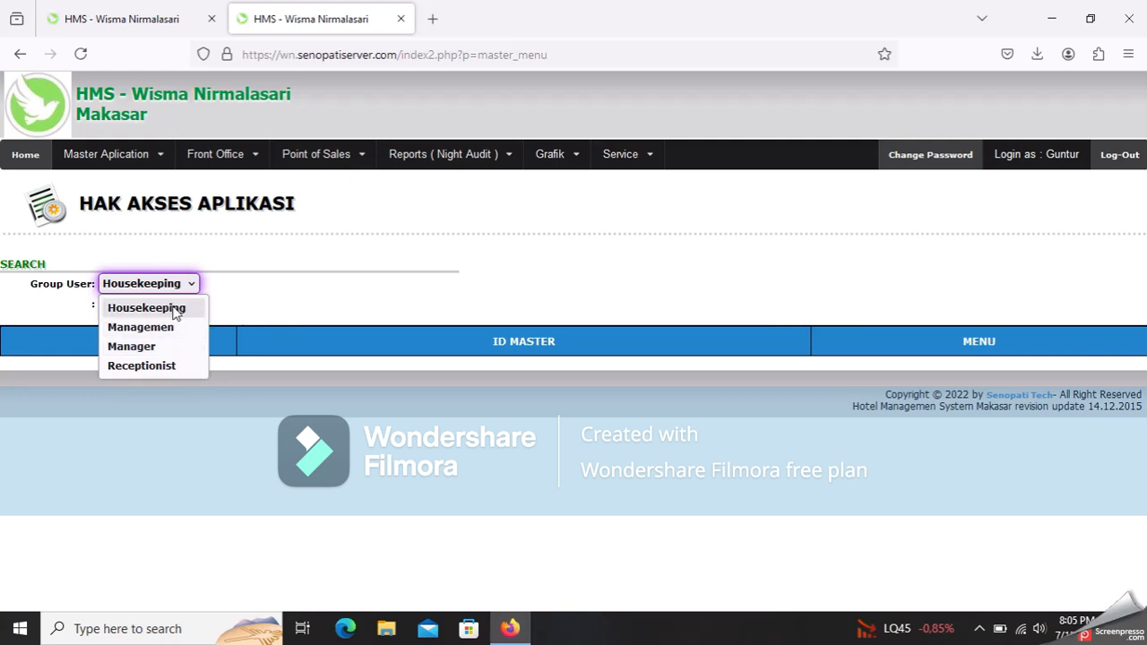
{"action": "left_click", "coordinate": [169, 311]}
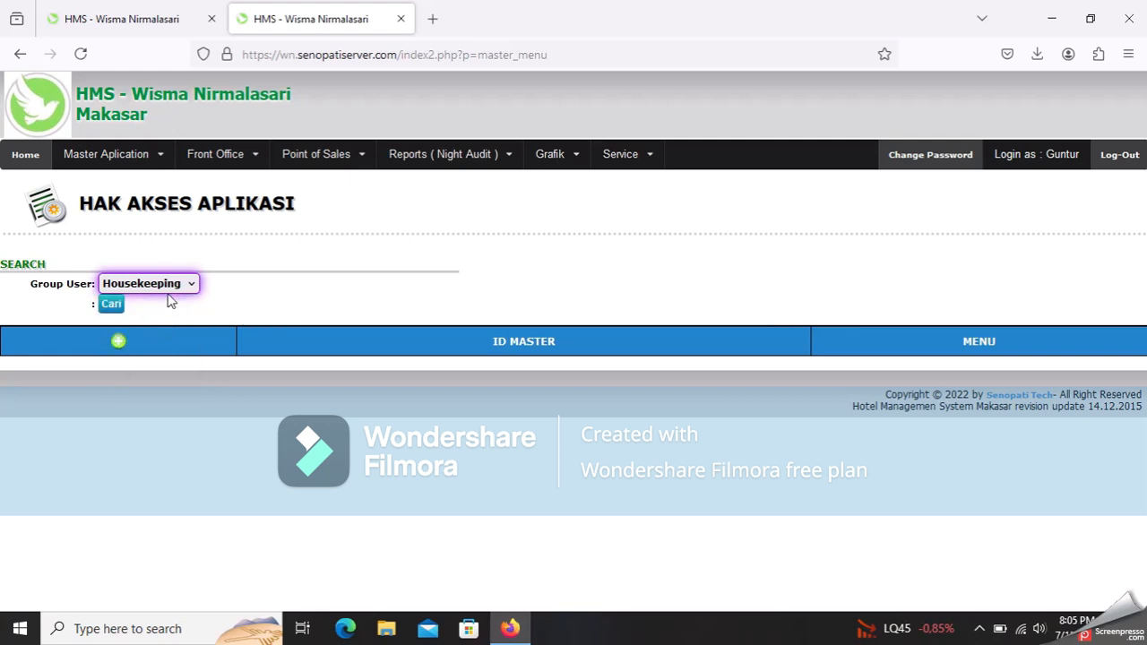
{"action": "left_click", "coordinate": [169, 285]}
{"action": "left_click", "coordinate": [148, 327]}
{"action": "left_click", "coordinate": [157, 287]}
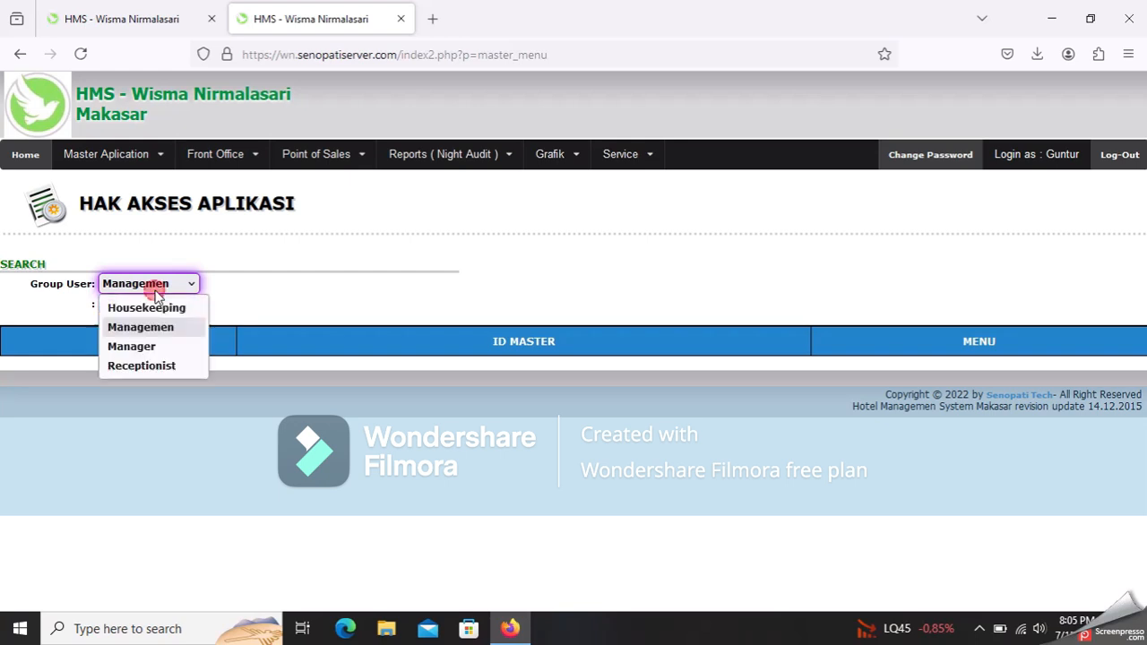
{"action": "left_click", "coordinate": [143, 346]}
{"action": "left_click", "coordinate": [162, 285]}
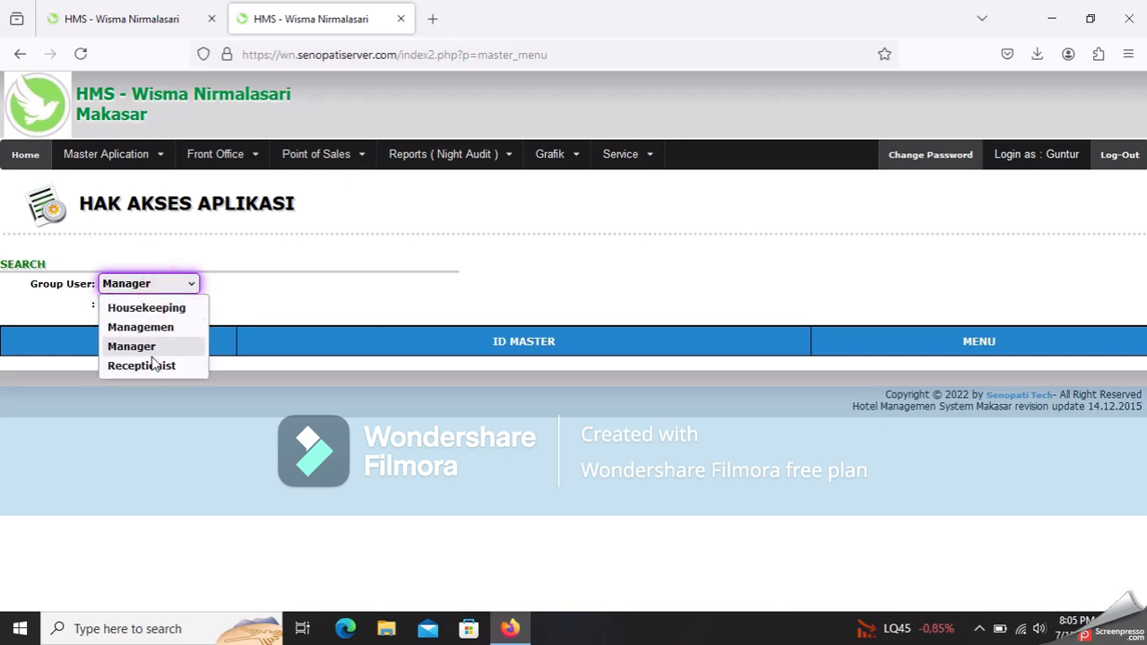
{"action": "left_click", "coordinate": [153, 365]}
{"action": "left_click", "coordinate": [161, 284]}
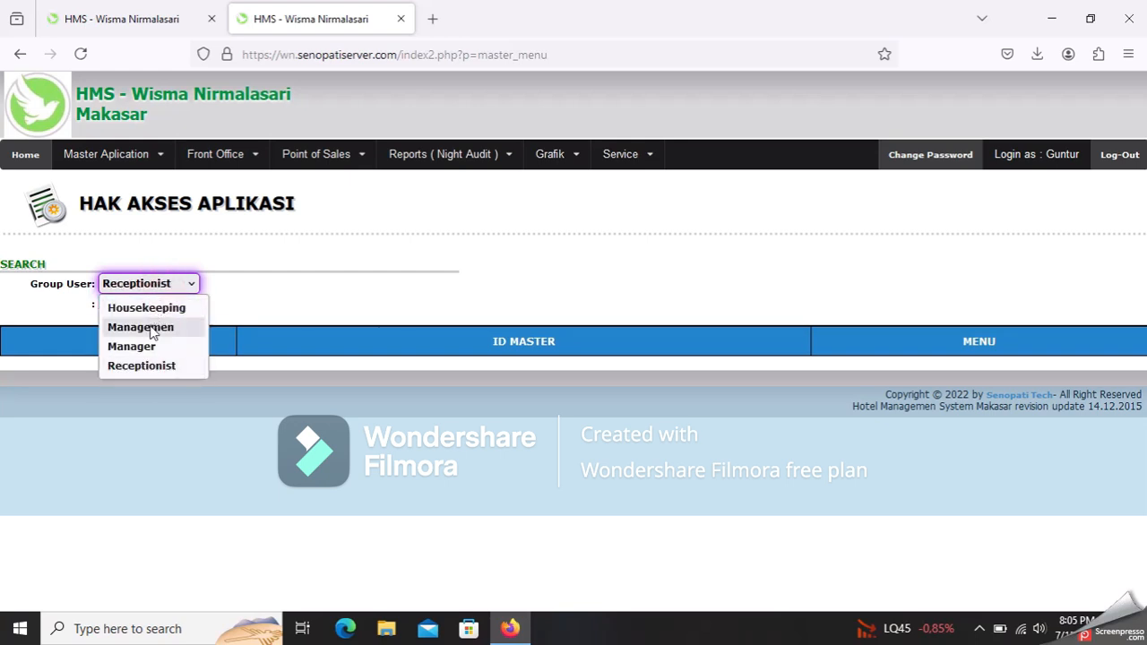
{"action": "left_click", "coordinate": [153, 365]}
- List the Receptionist group's 11 menu permissions, from Check In to Checkin Report
{"action": "left_click", "coordinate": [108, 307]}
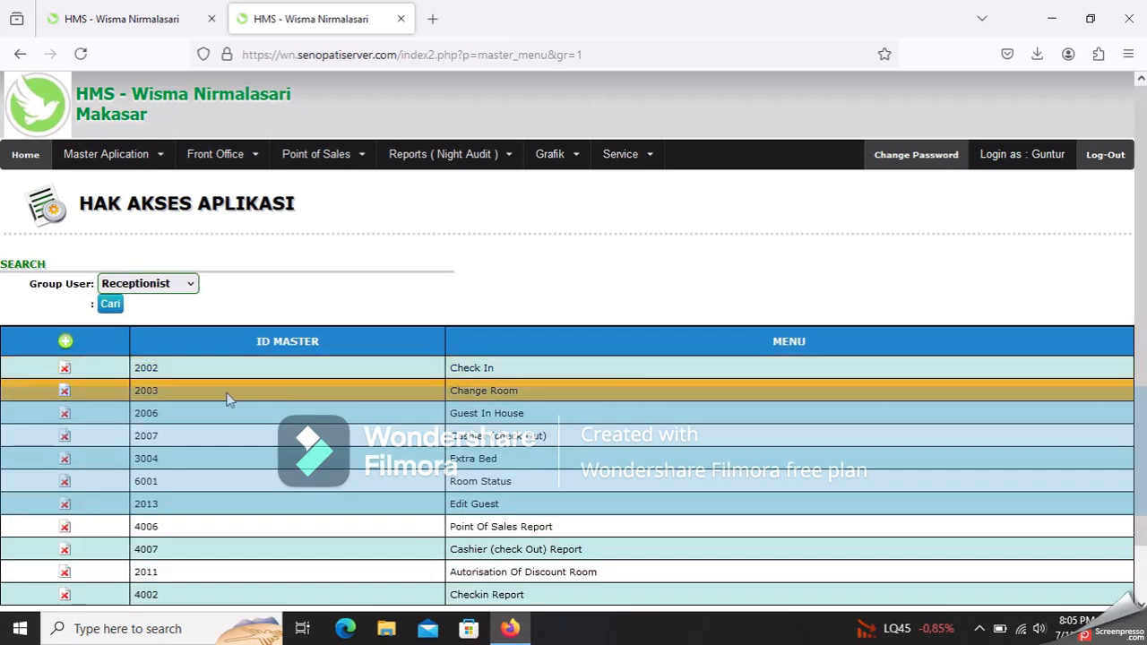
{"action": "scroll", "coordinate": [227, 400], "scroll_direction": "down", "scroll_amount": 1}
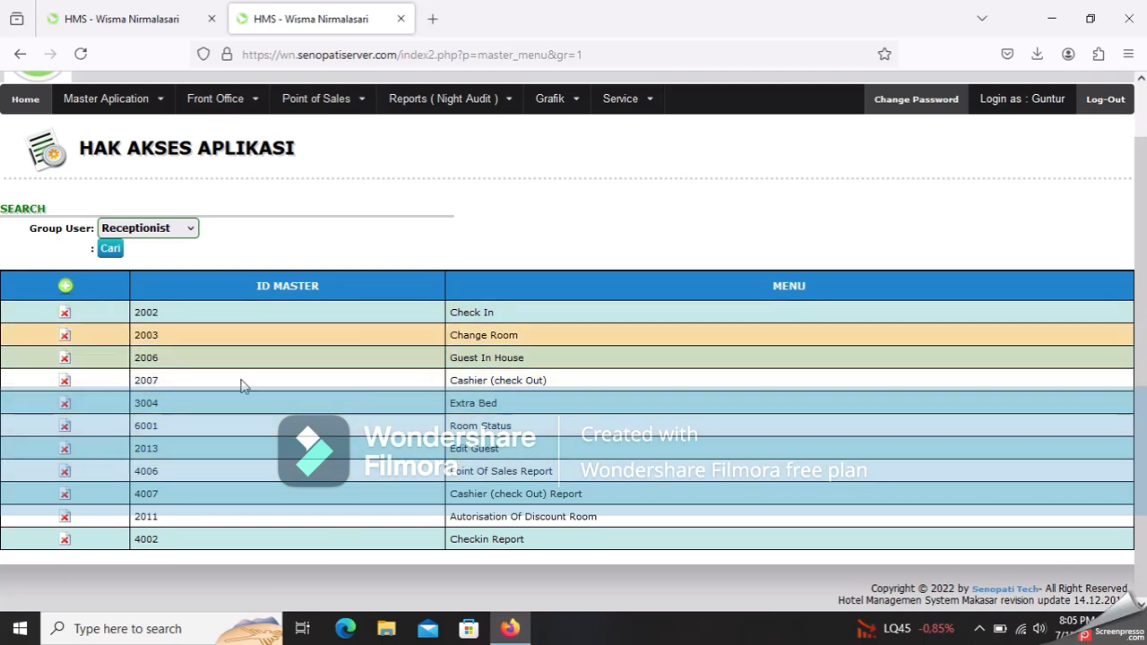
{"action": "mouse_move", "coordinate": [133, 105]}
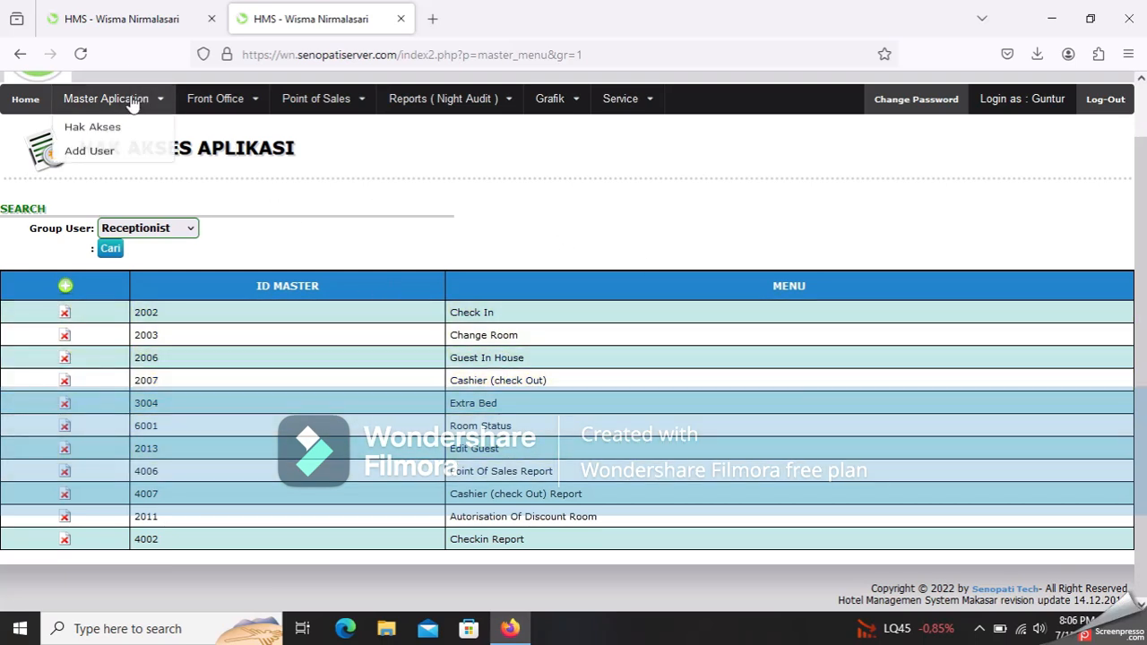
- Open the Master User list, add a new user and fill in its Email field
{"action": "left_click", "coordinate": [112, 155]}
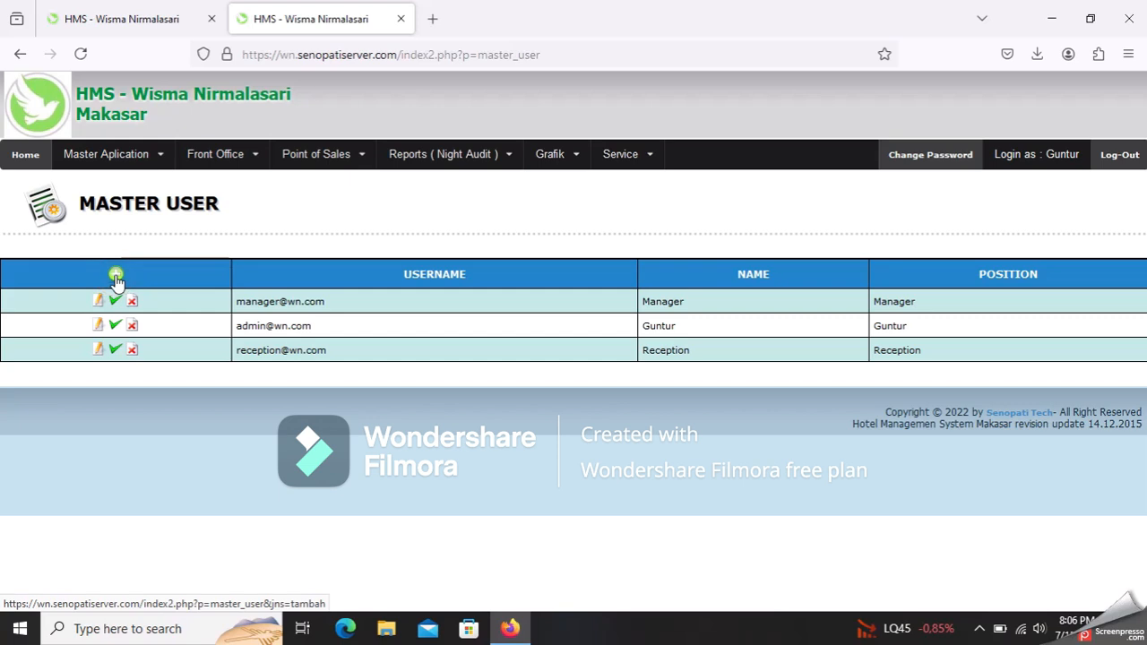
{"action": "mouse_move", "coordinate": [115, 280]}
{"action": "left_mouse_down"}
{"action": "mouse_move", "coordinate": [107, 249]}
{"action": "mouse_move", "coordinate": [127, 267]}
{"action": "left_mouse_up"}
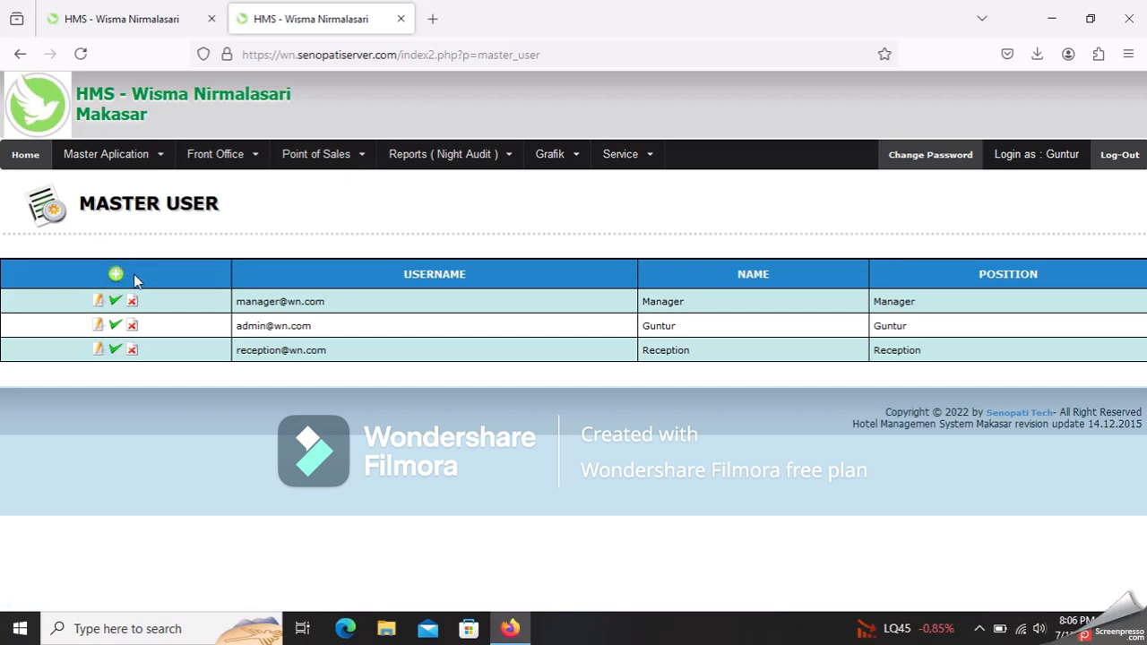
{"action": "left_click", "coordinate": [117, 275]}
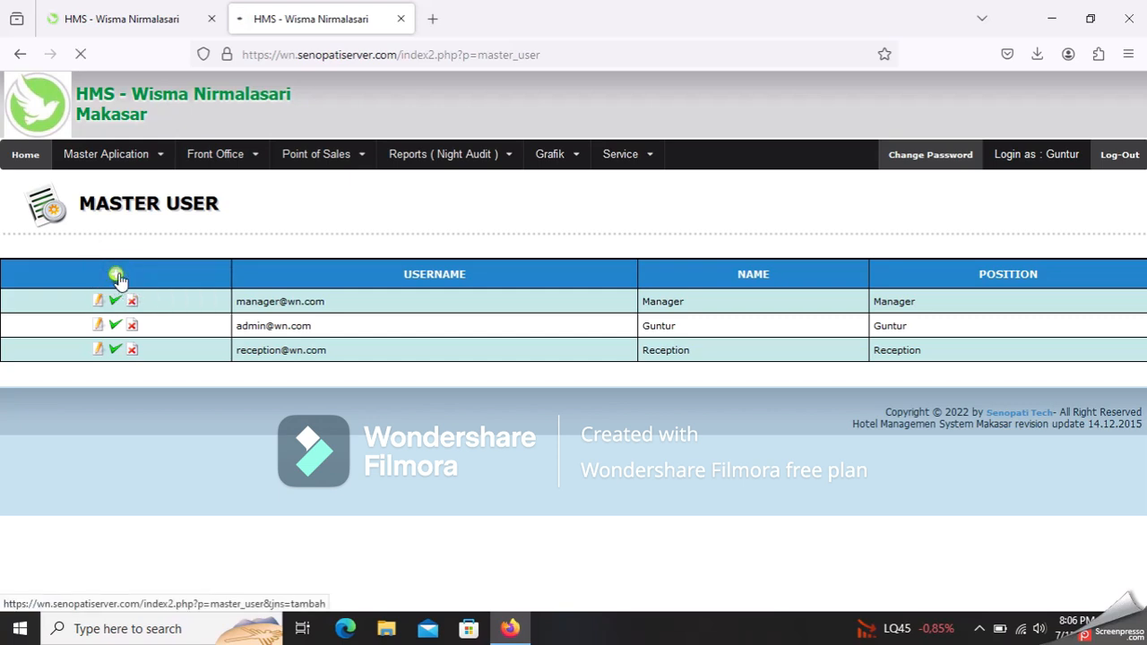
{"action": "left_click", "coordinate": [256, 306]}
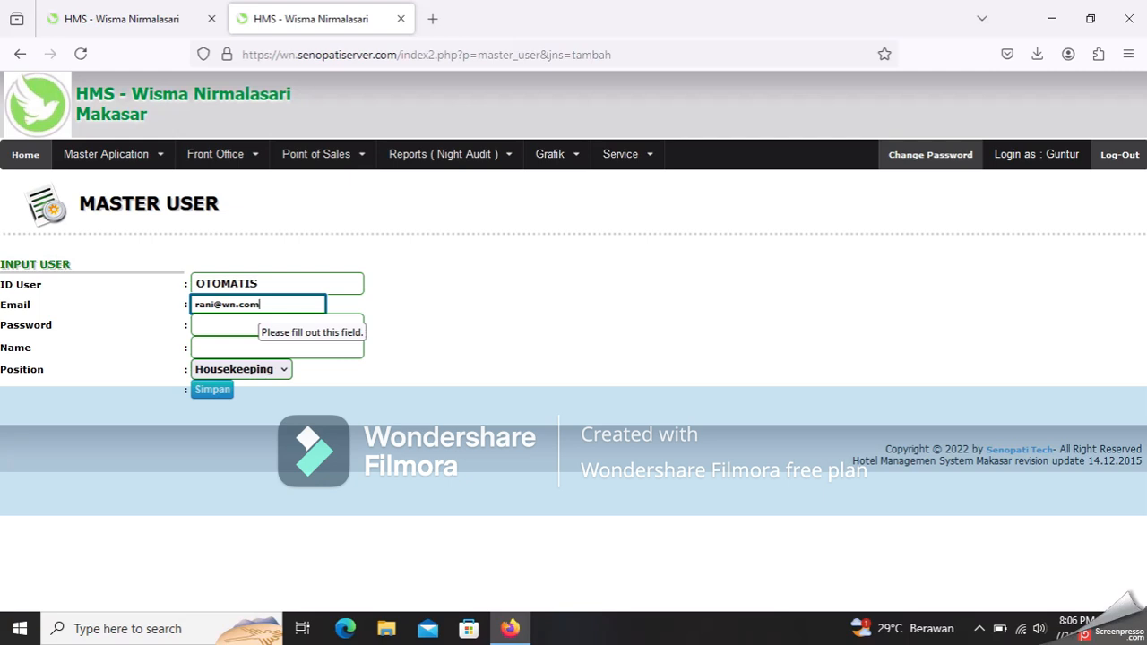
- Give the new user a password, their name and the Receptionist position, then save
{"action": "left_click", "coordinate": [218, 319]}
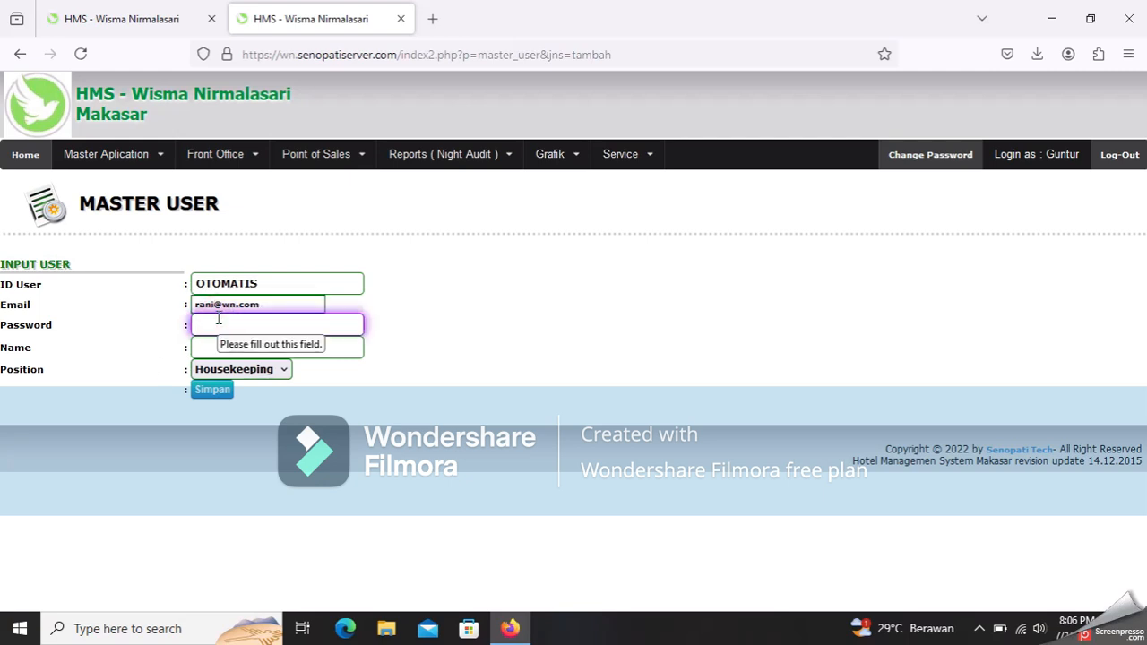
{"action": "type", "text": "••"}
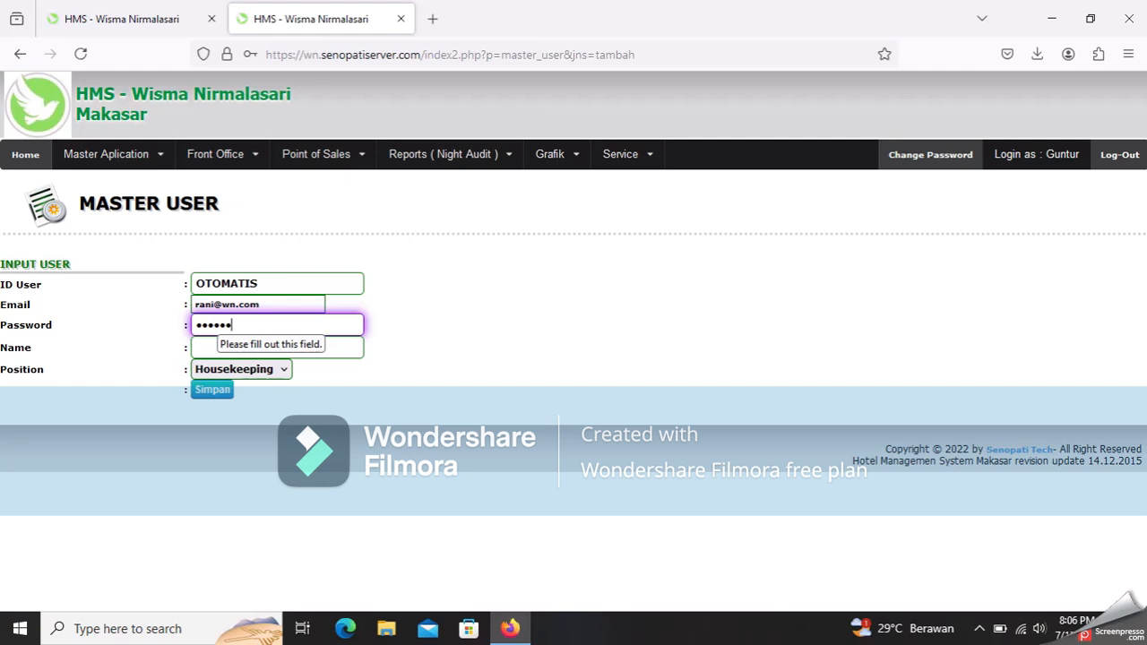
{"action": "left_click", "coordinate": [524, 371]}
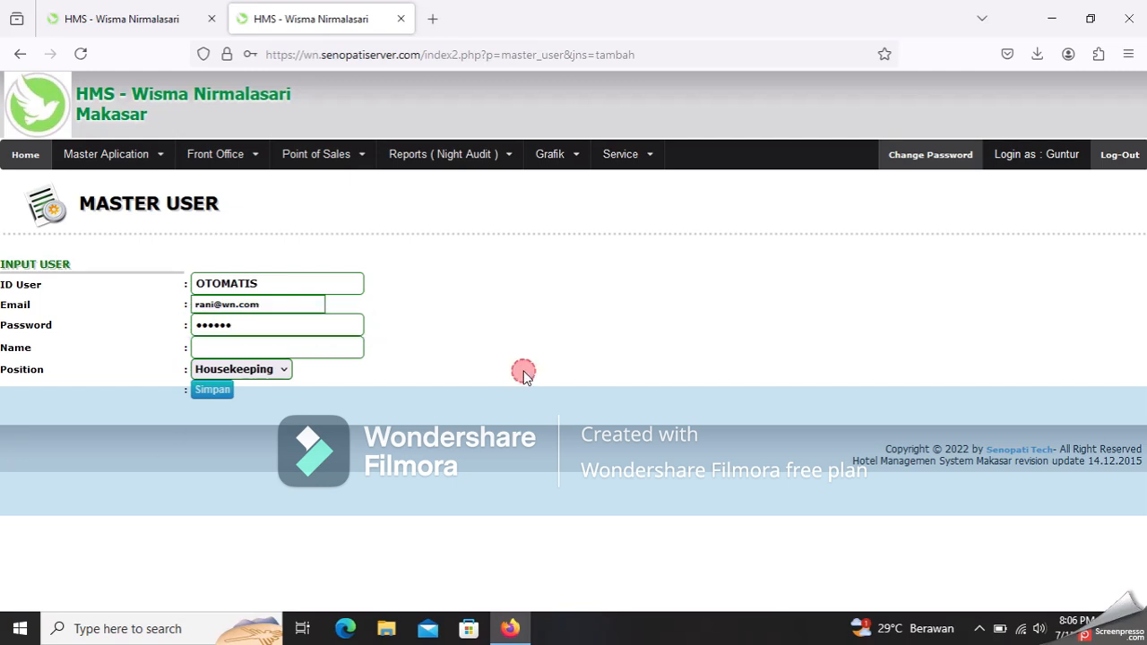
{"action": "left_click", "coordinate": [359, 344]}
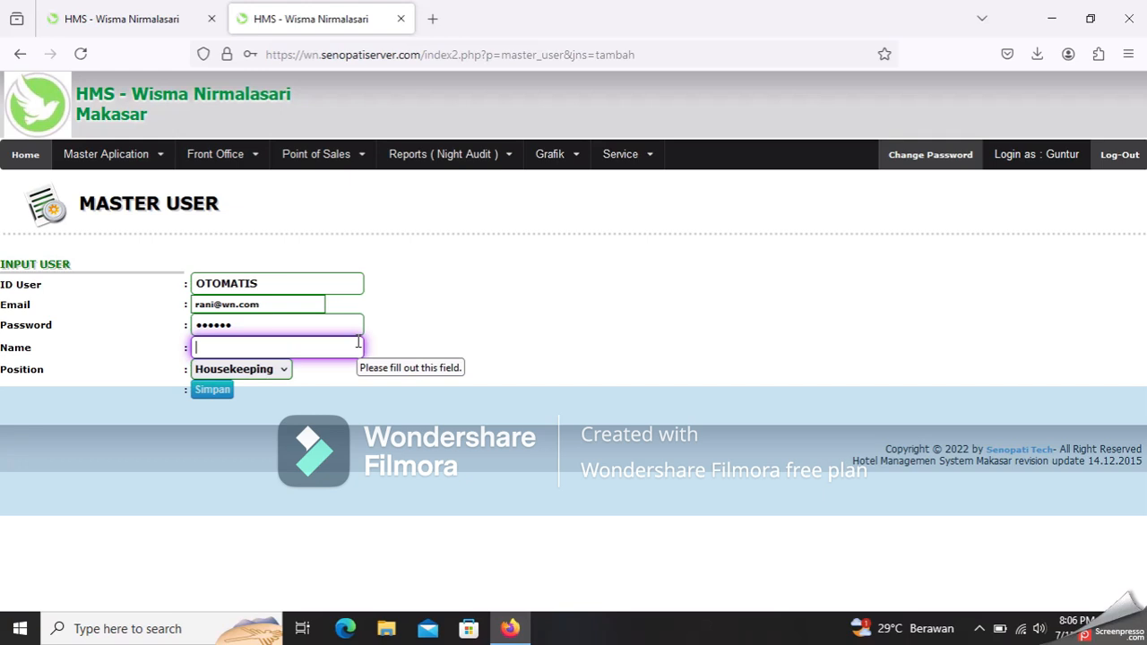
{"action": "type", "text": "Rani"}
{"action": "left_click", "coordinate": [271, 368]}
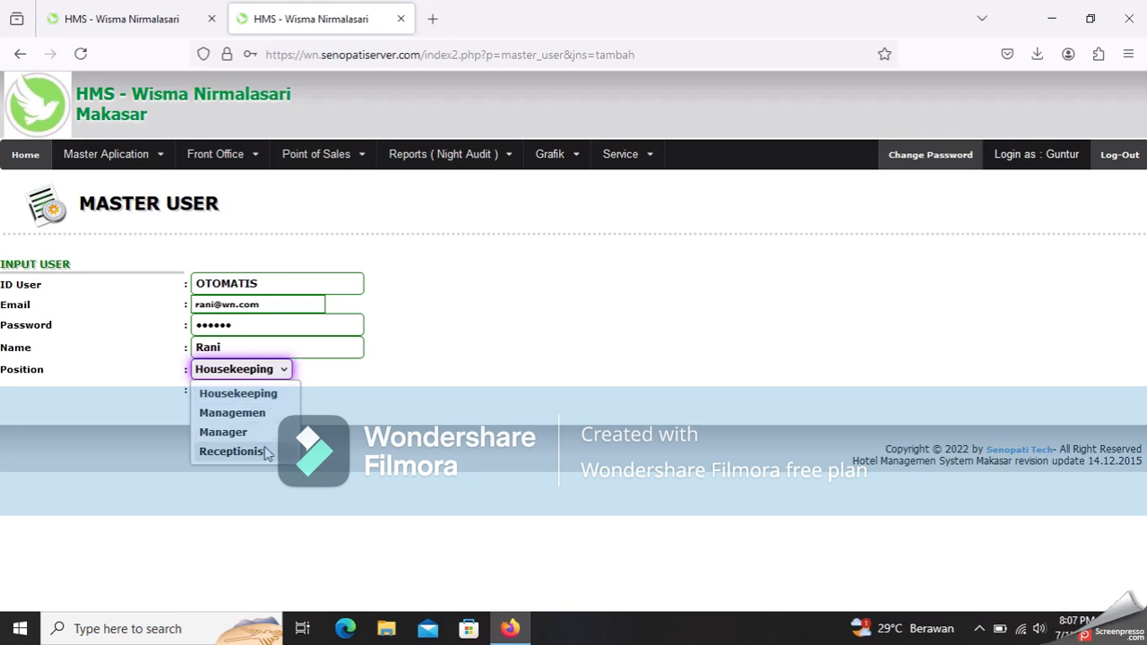
{"action": "left_click", "coordinate": [231, 451]}
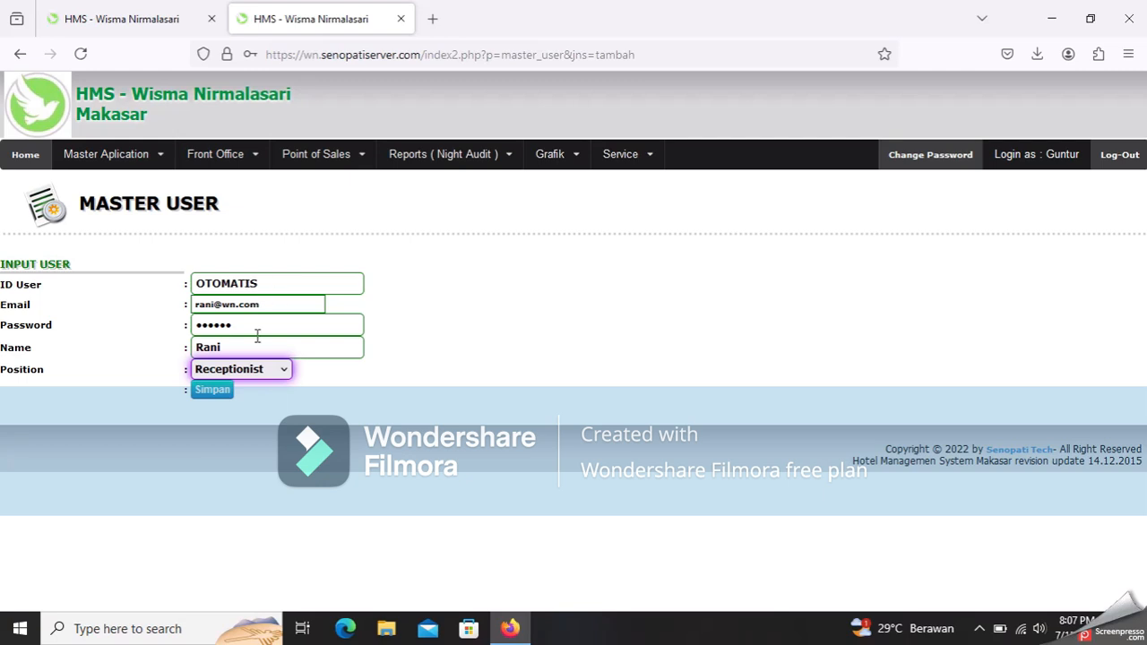
{"action": "left_click", "coordinate": [212, 390]}
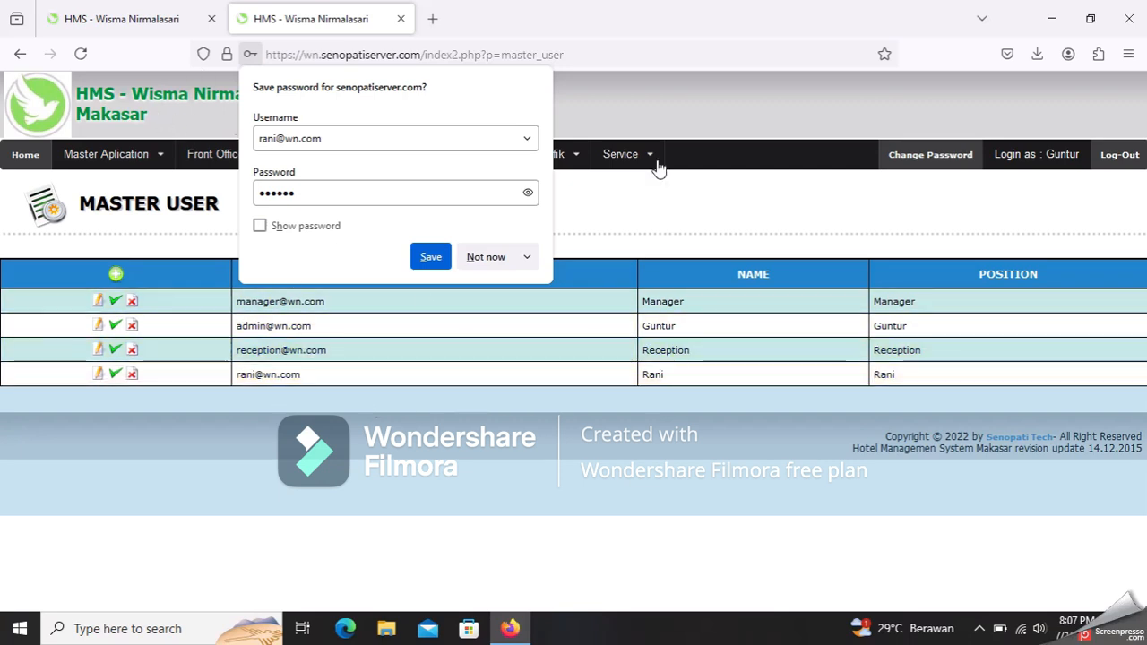
- Decline Firefox's offer to save the password and bring up the Front Office menu
{"action": "left_click", "coordinate": [487, 257]}
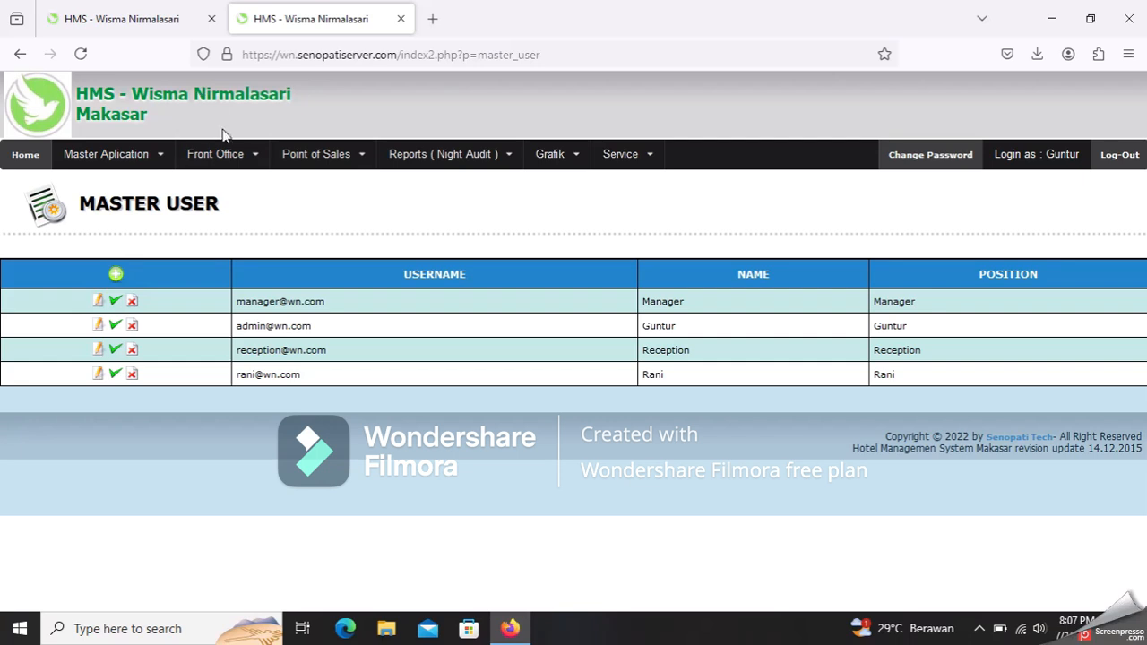
{"action": "mouse_move", "coordinate": [233, 161]}
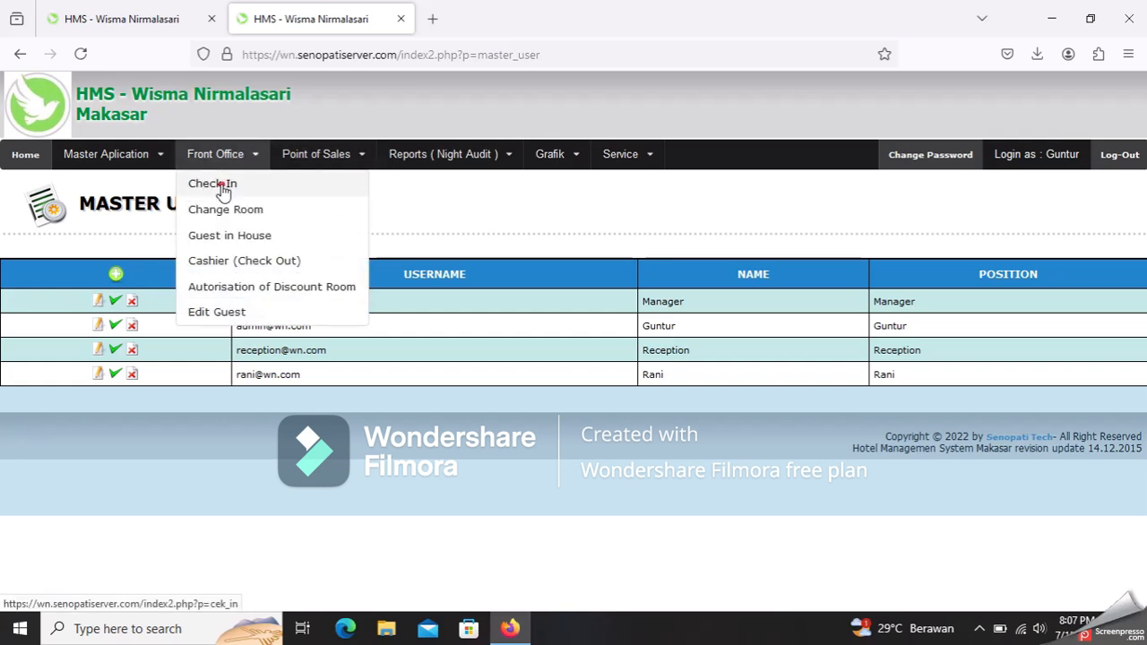
{"action": "left_click_drag", "start_coordinate": [222, 190], "coordinate": [227, 181]}
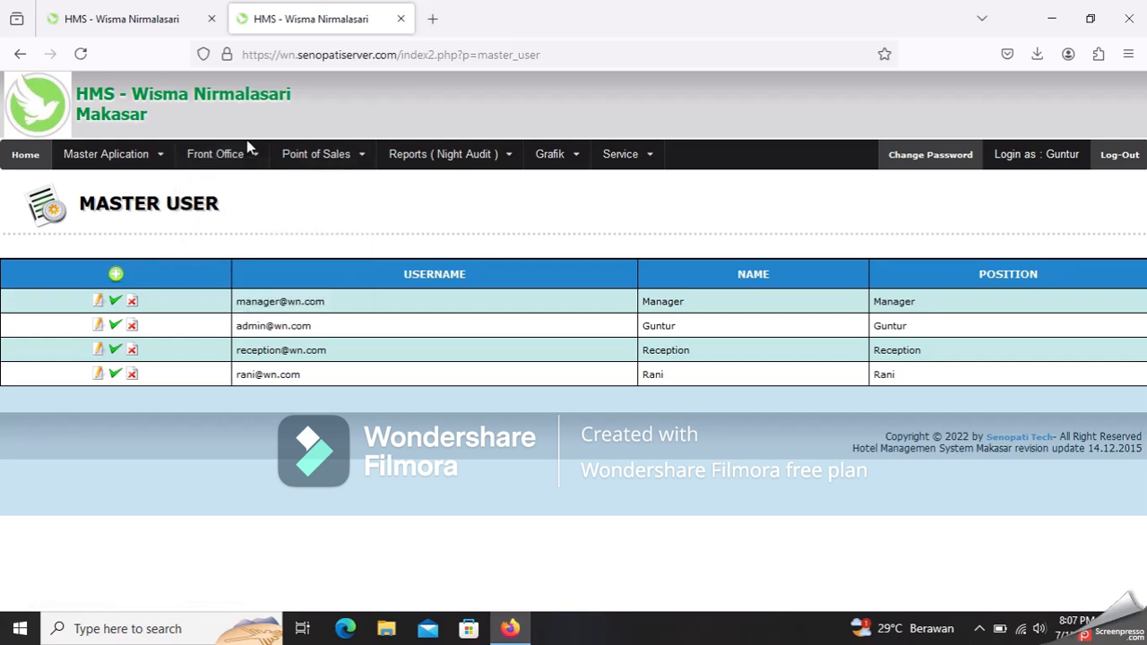
{"action": "mouse_move", "coordinate": [216, 154]}
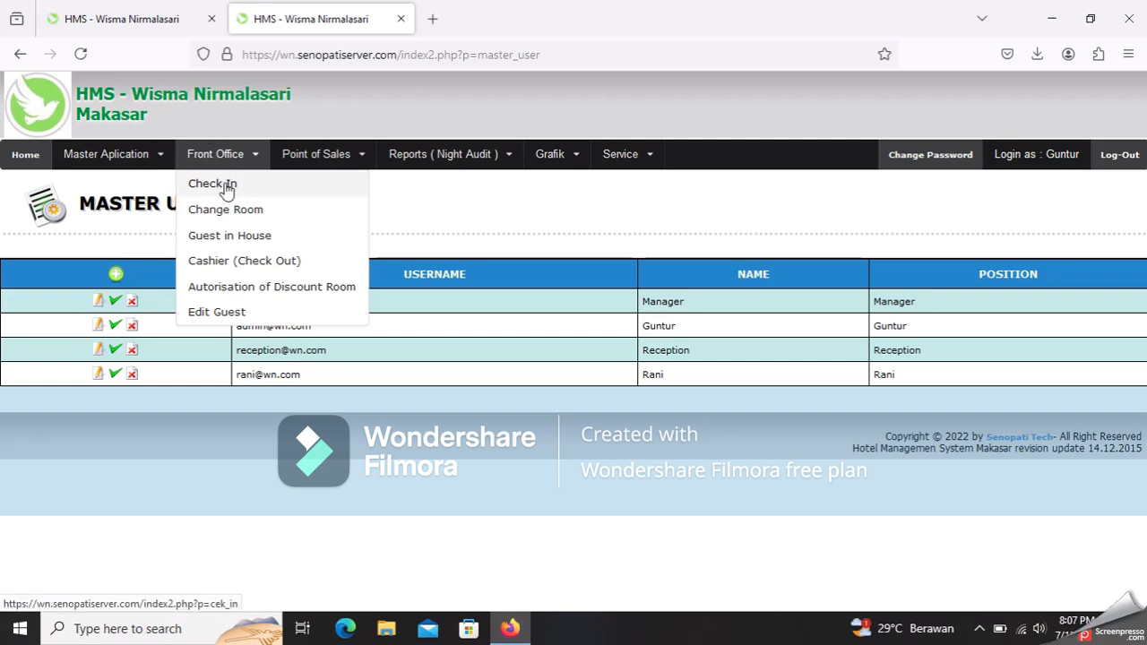
- Open Front Office > Check In to view the empty Reservation List
{"action": "left_click", "coordinate": [227, 190]}
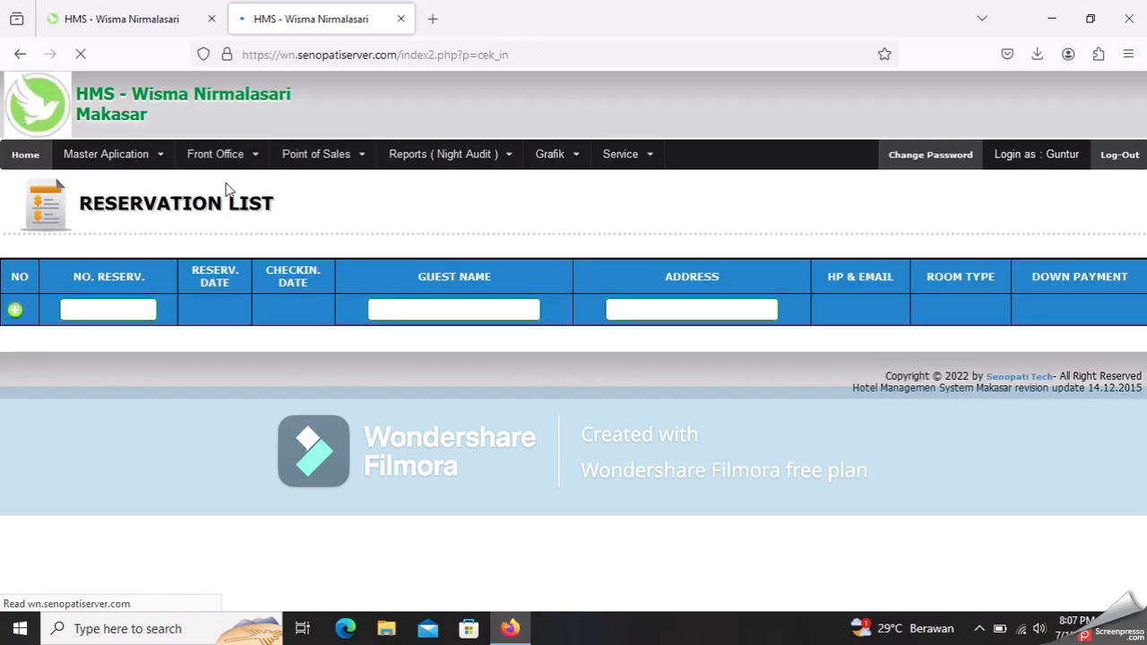
{"action": "left_click", "coordinate": [221, 155]}
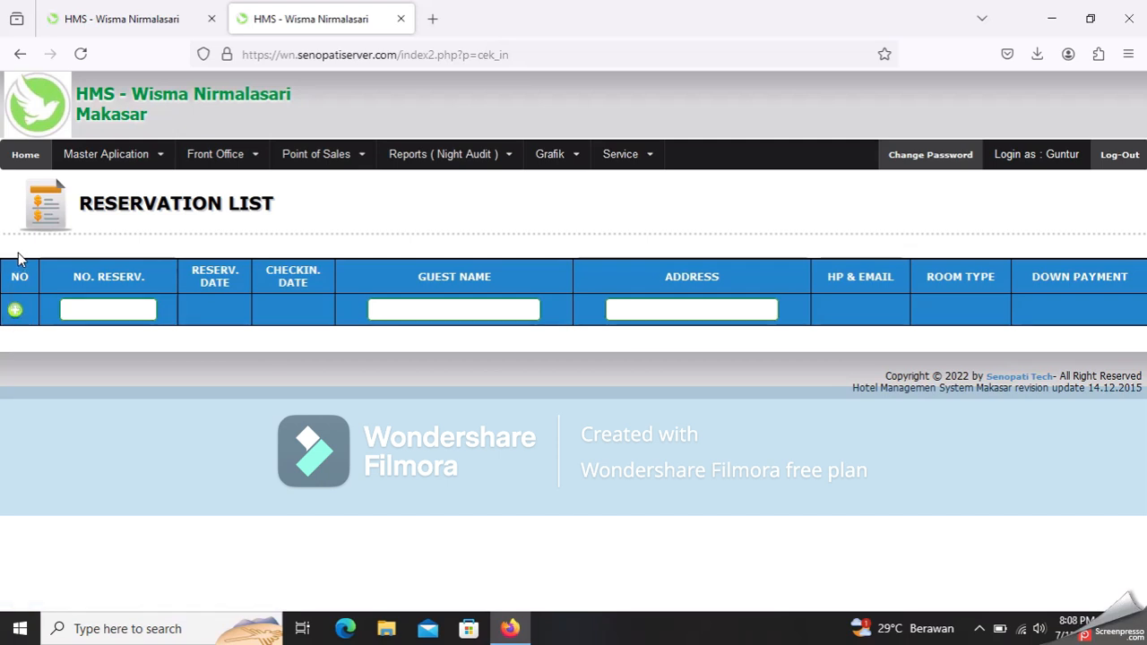
- Start a new check-in and choose the Superior Room at 250.000,00 per night
{"action": "left_click", "coordinate": [17, 313]}
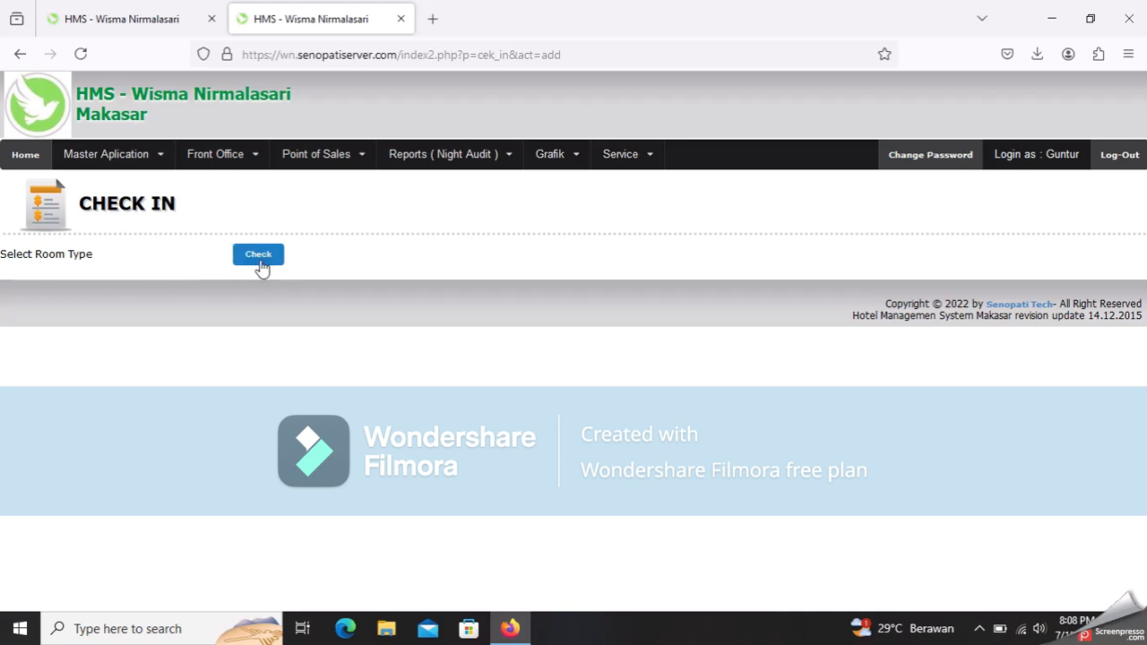
{"action": "left_click", "coordinate": [246, 256]}
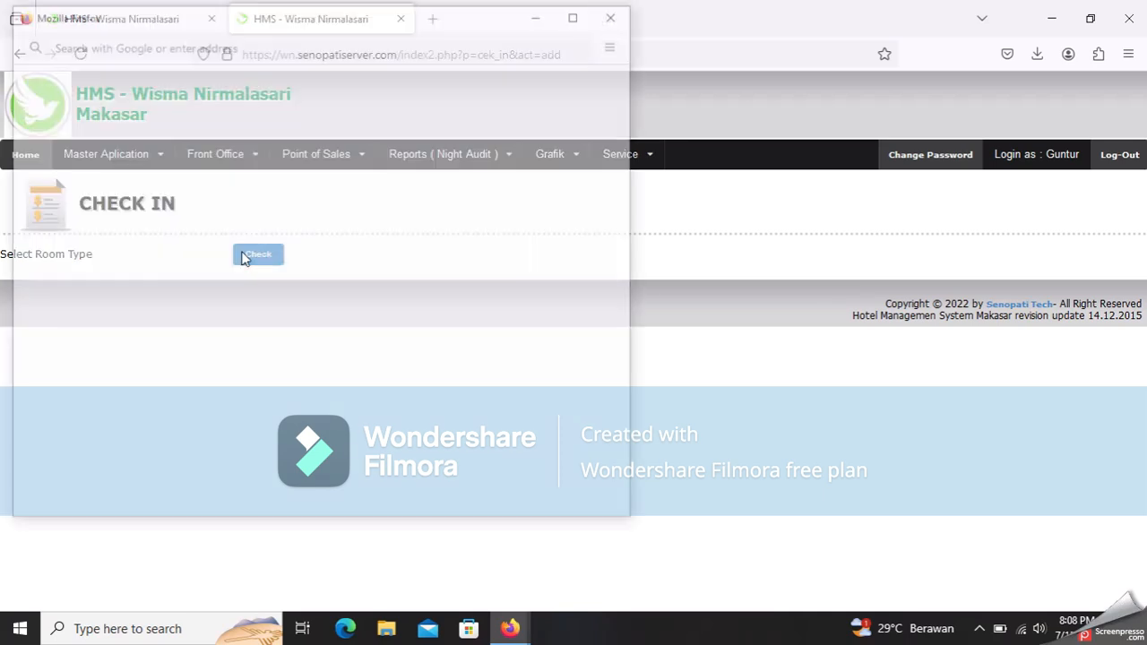
{"action": "scroll", "coordinate": [246, 256], "scroll_direction": "down", "scroll_amount": 10}
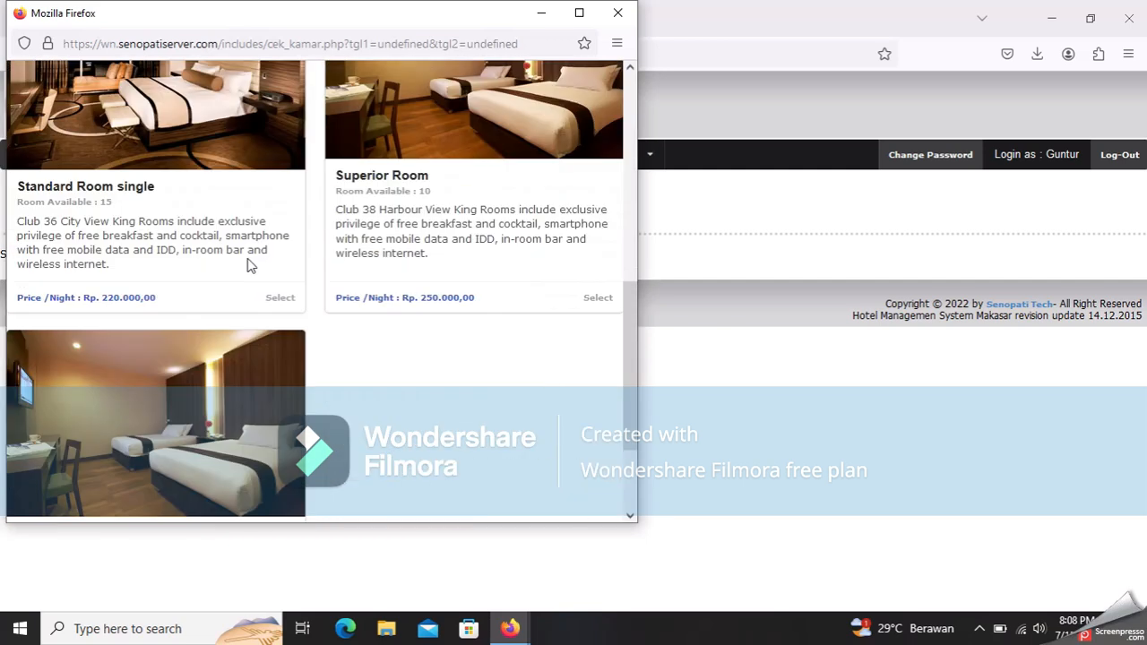
{"action": "scroll", "coordinate": [252, 259], "scroll_direction": "up", "scroll_amount": 10}
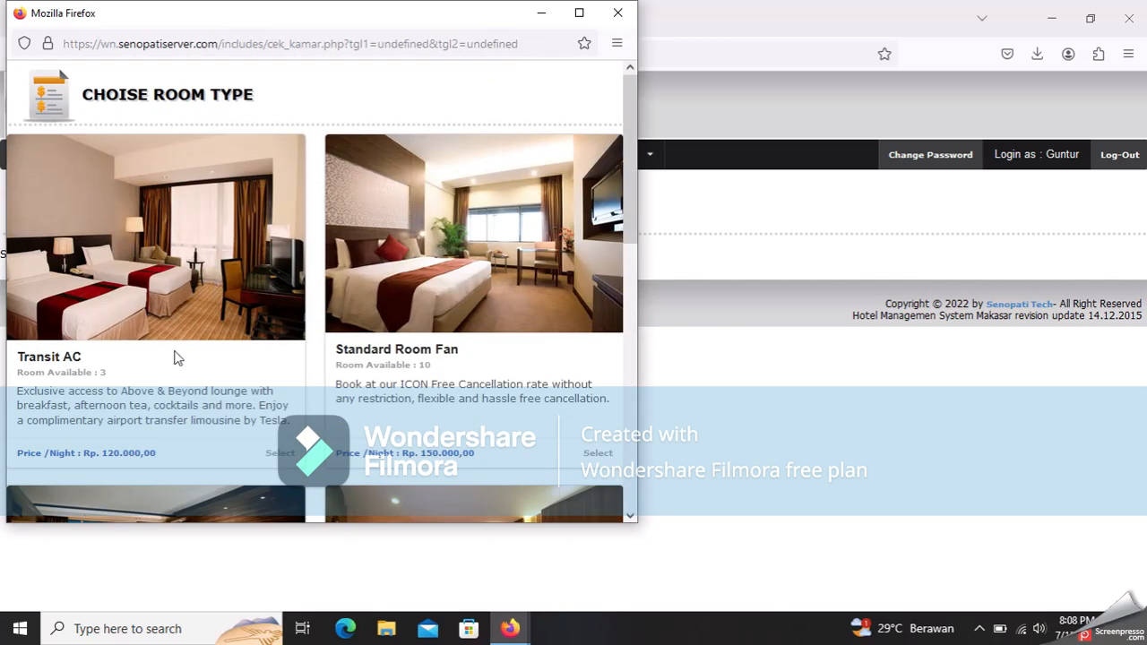
{"action": "scroll", "coordinate": [355, 384], "scroll_direction": "down", "scroll_amount": 3}
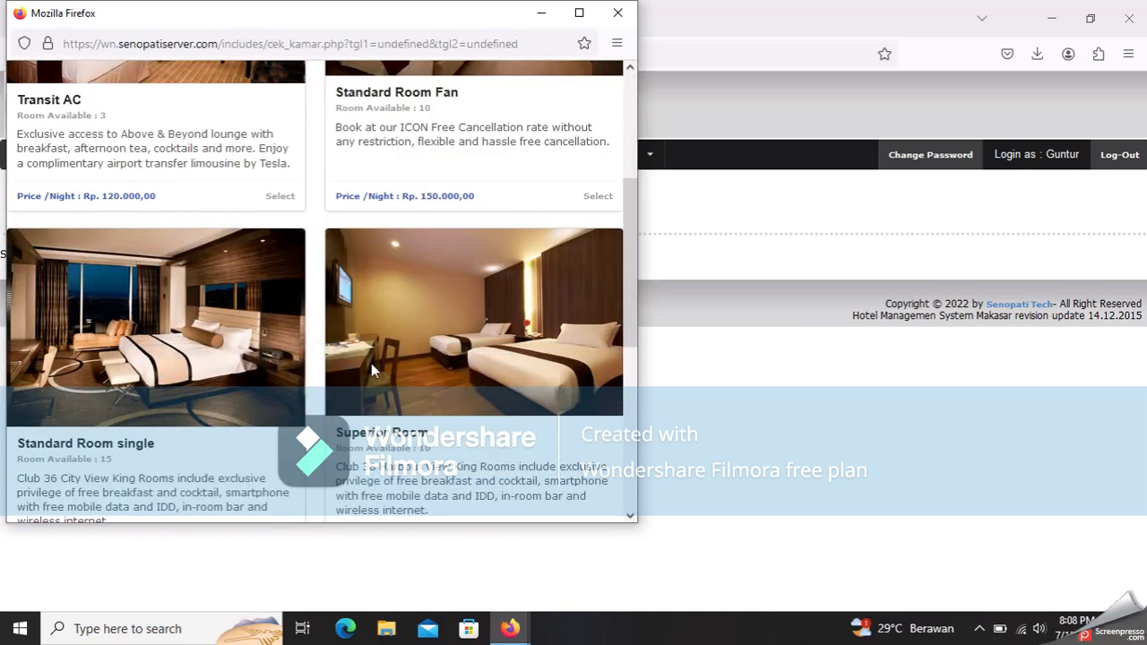
{"action": "scroll", "coordinate": [469, 295], "scroll_direction": "down", "scroll_amount": 5}
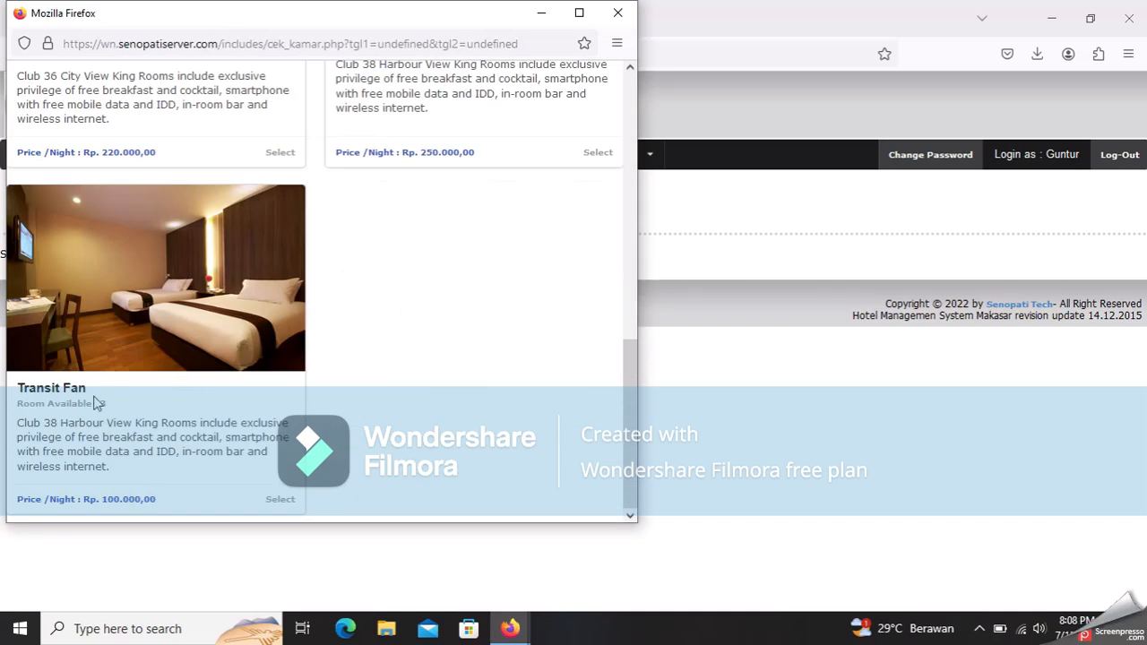
{"action": "scroll", "coordinate": [111, 396], "scroll_direction": "up", "scroll_amount": 4}
{"action": "scroll", "coordinate": [116, 401], "scroll_direction": "up", "scroll_amount": 4}
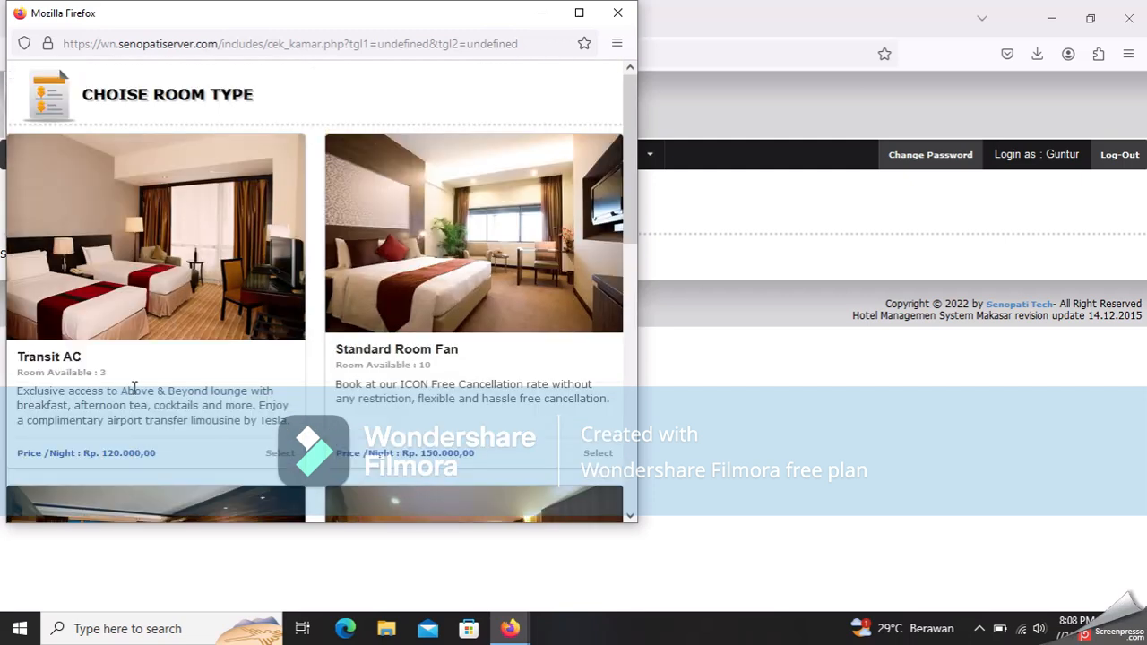
{"action": "scroll", "coordinate": [154, 391], "scroll_direction": "down", "scroll_amount": 3}
{"action": "scroll", "coordinate": [215, 365], "scroll_direction": "down", "scroll_amount": 2}
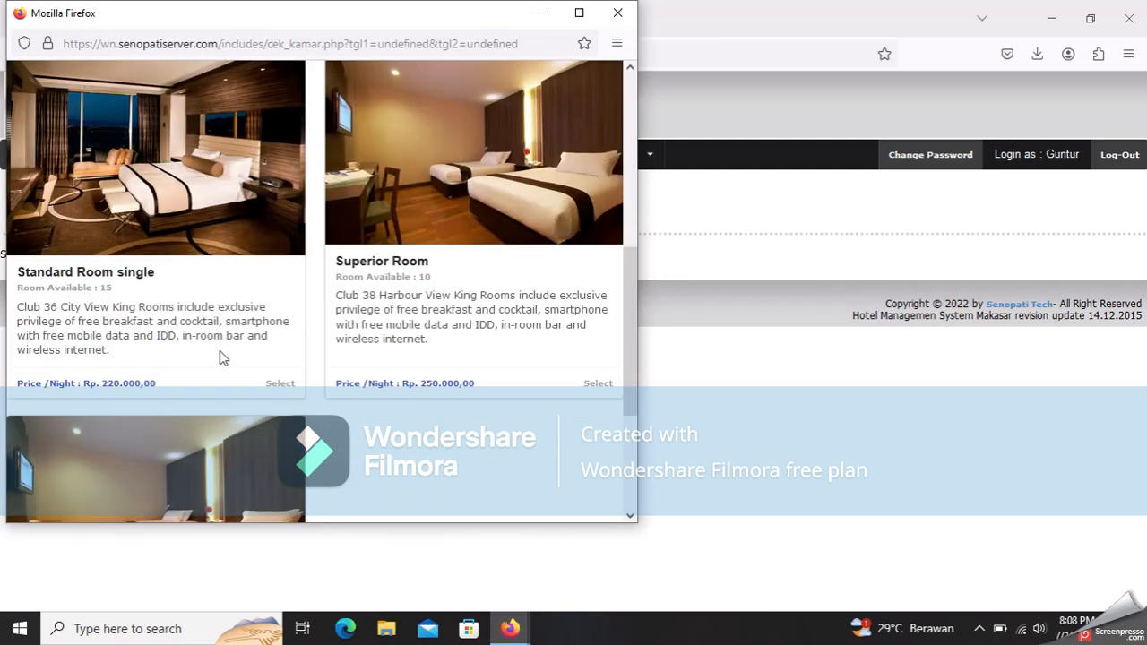
{"action": "left_click", "coordinate": [594, 384]}
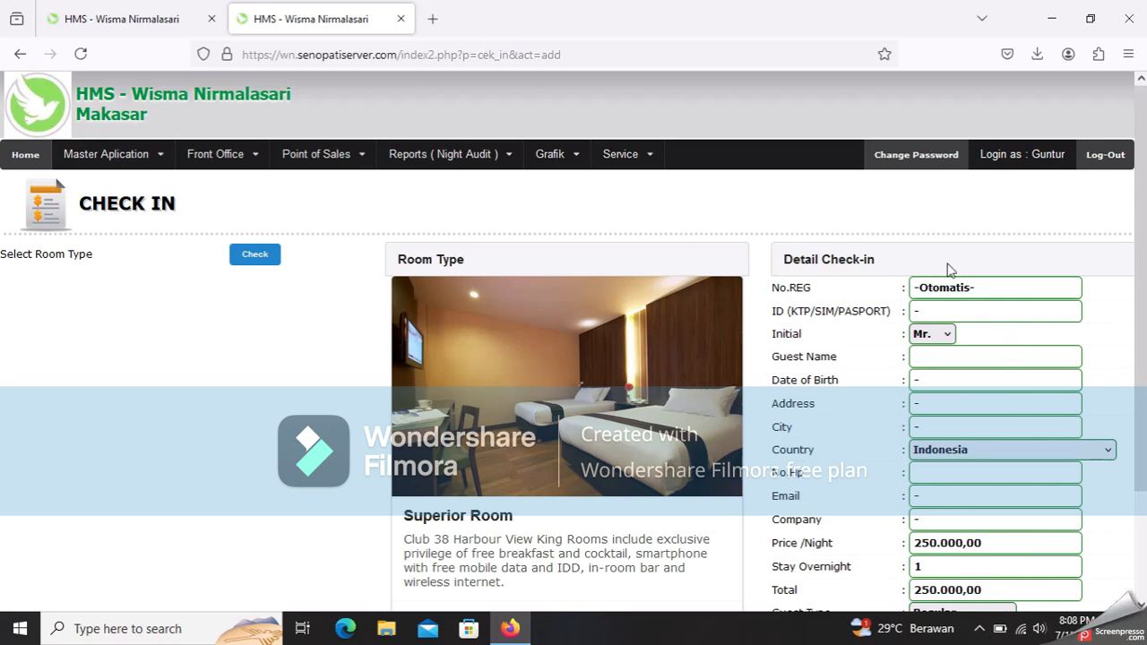
- Enter the guest's full name and set the date of birth to 2014-07-01
{"action": "left_click", "coordinate": [1012, 353]}
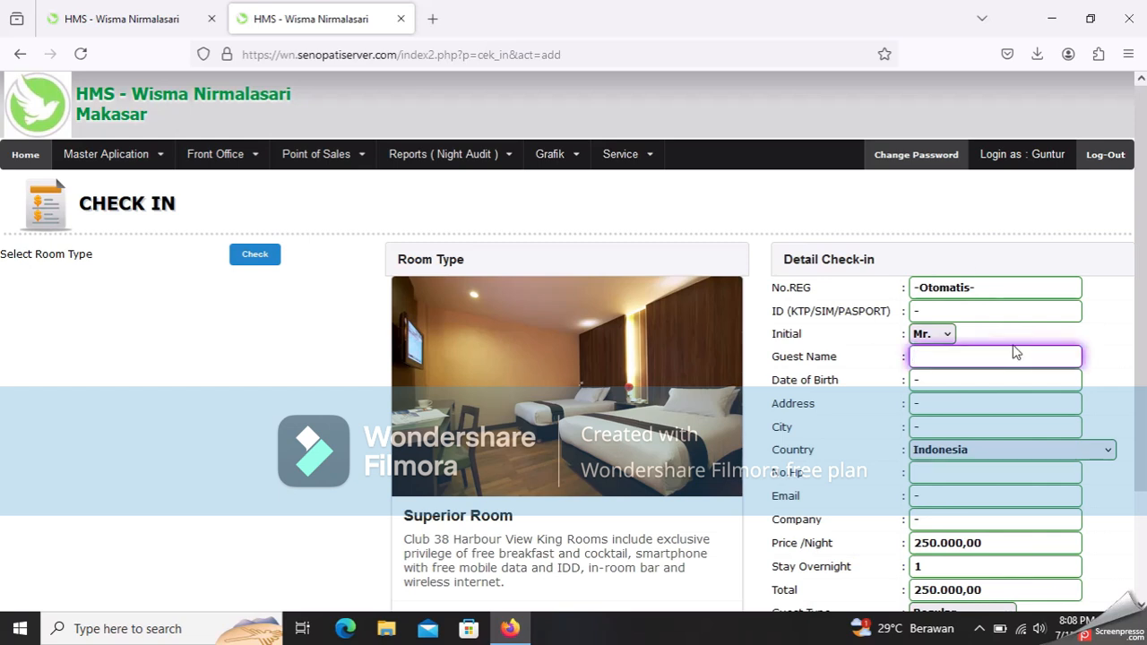
{"action": "left_click", "coordinate": [985, 377]}
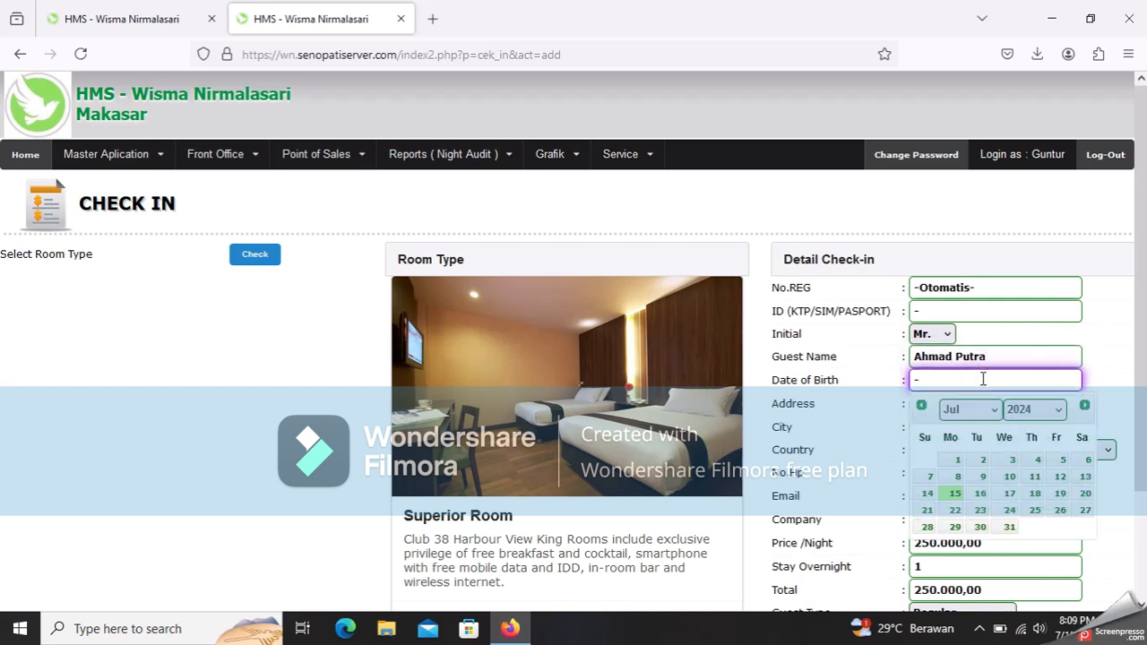
{"action": "left_click", "coordinate": [1057, 410]}
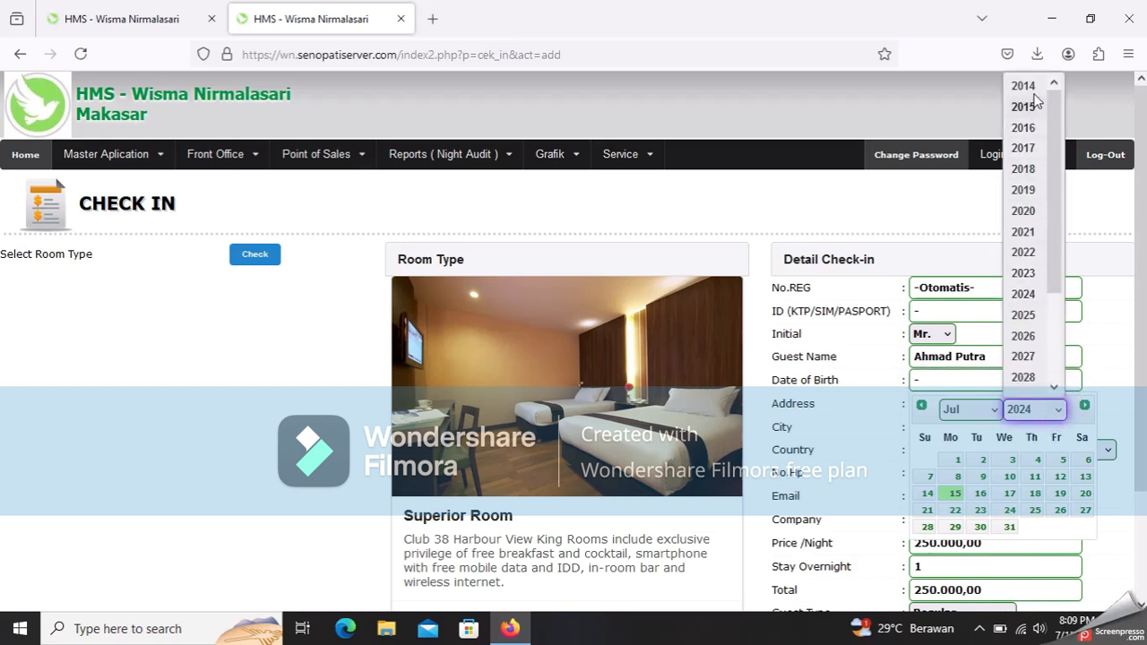
{"action": "left_click", "coordinate": [1023, 86]}
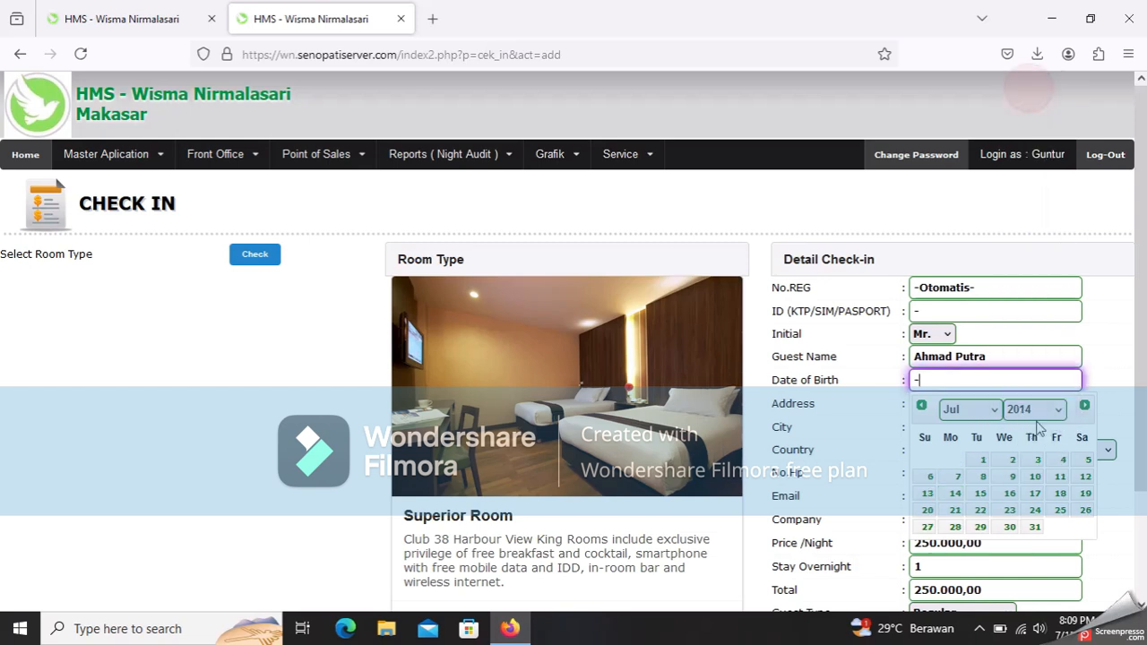
{"action": "left_click", "coordinate": [984, 459]}
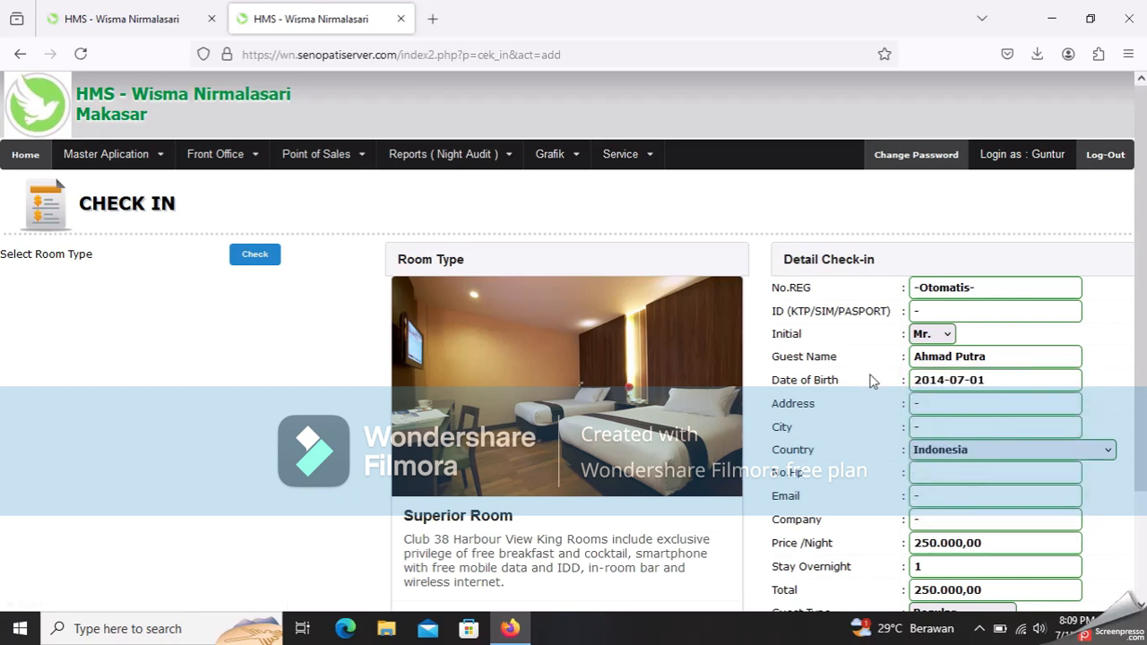
- Fill in the guest's street address, city, phone number and start the company name
{"action": "left_click", "coordinate": [930, 405]}
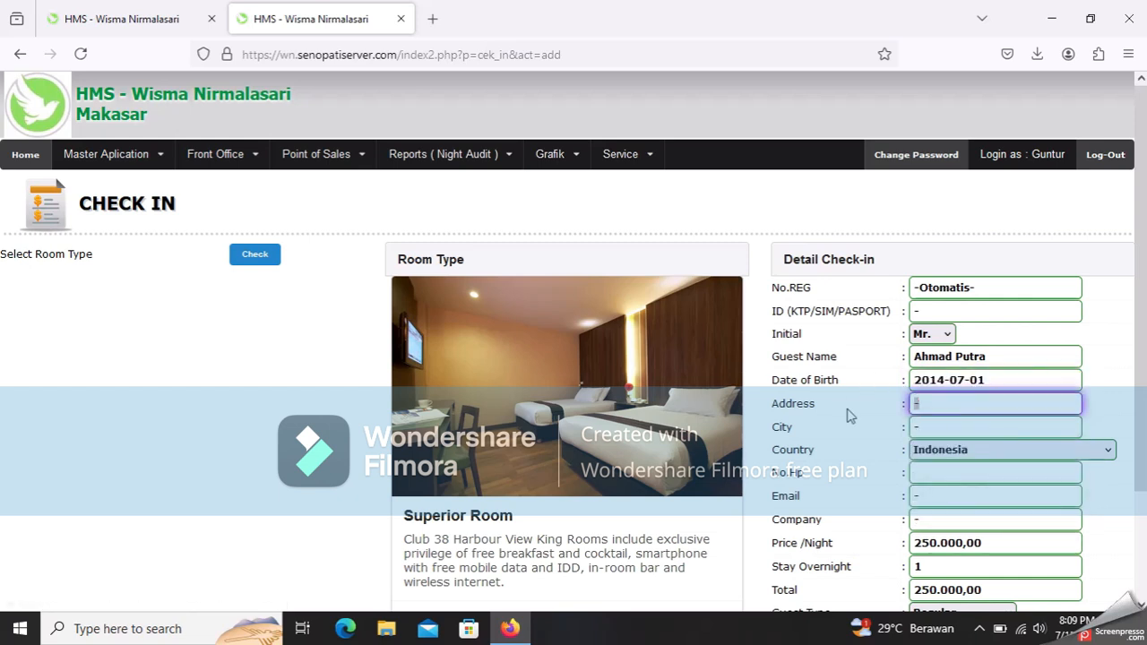
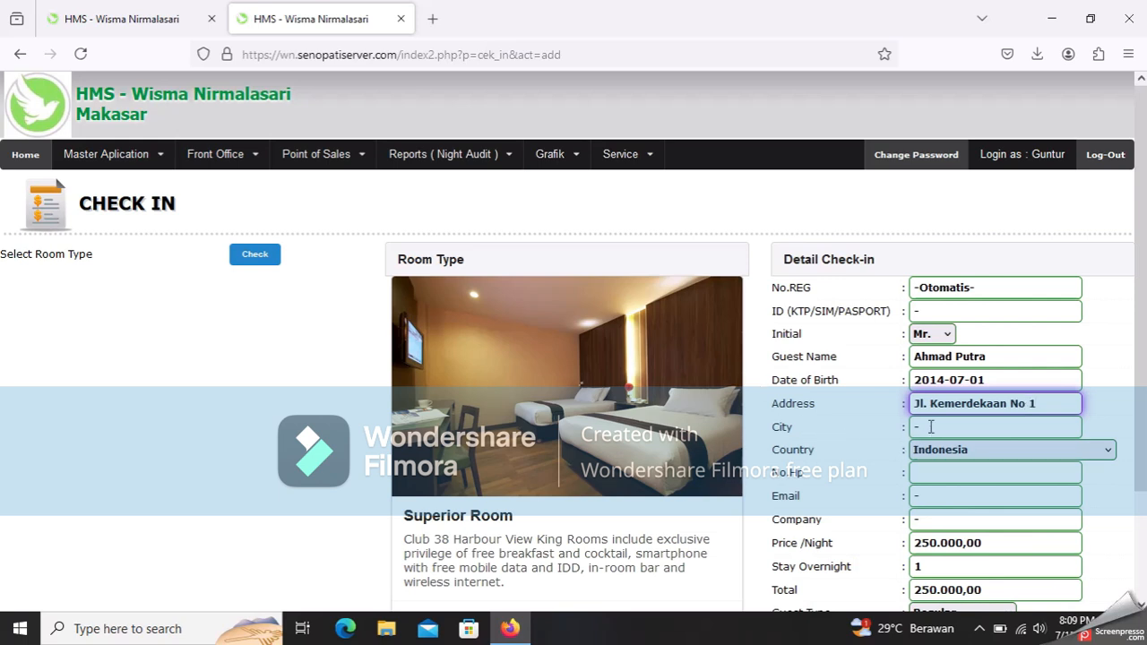
{"action": "key", "text": "Tab"}
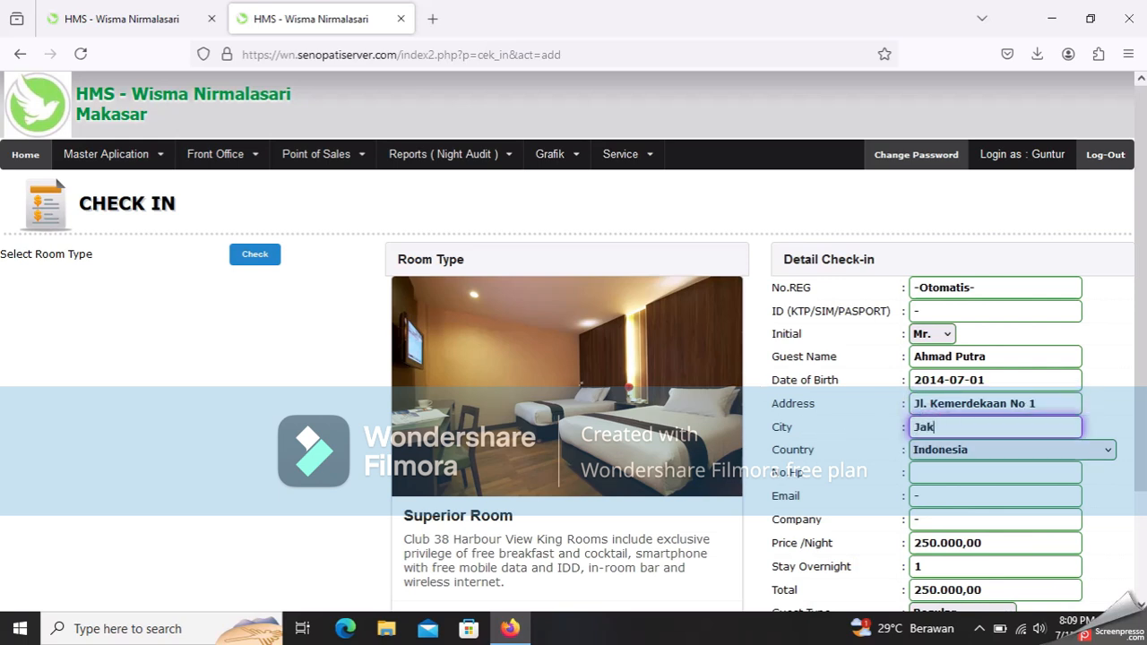
{"action": "left_click", "coordinate": [989, 474]}
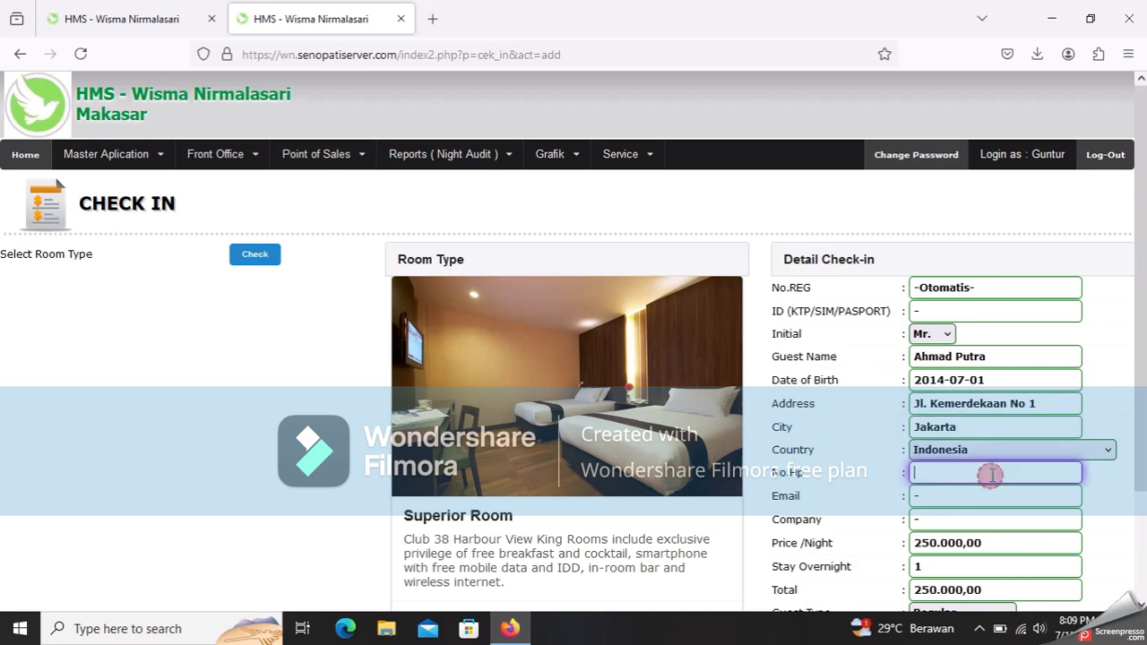
{"action": "type", "text": "08"}
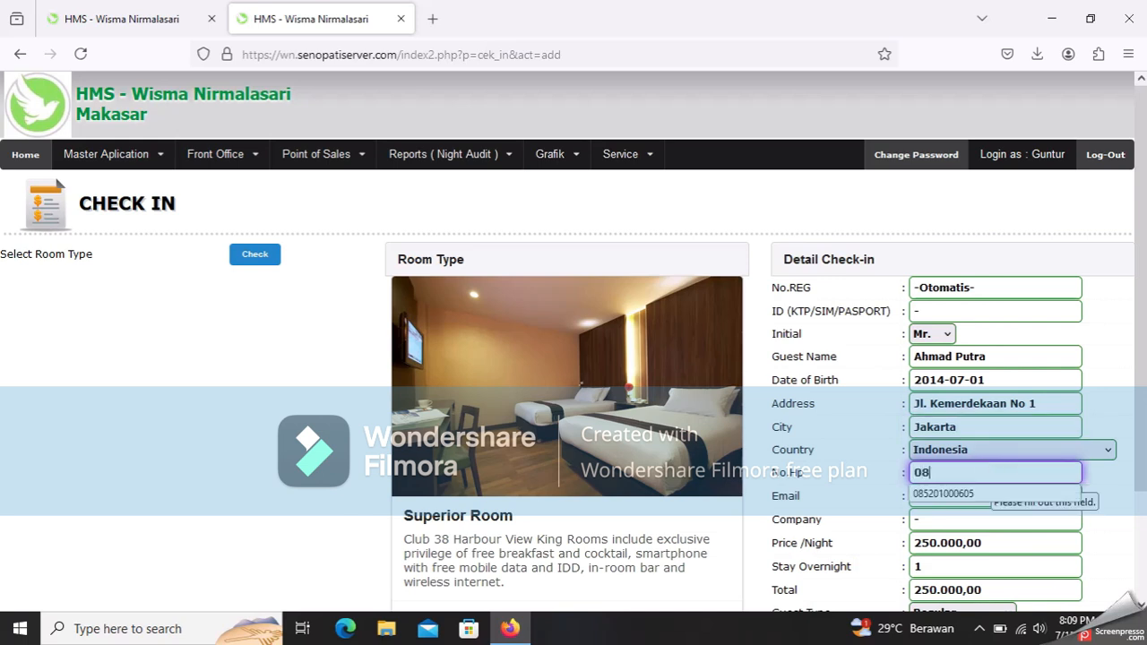
{"action": "type", "text": "1234567"}
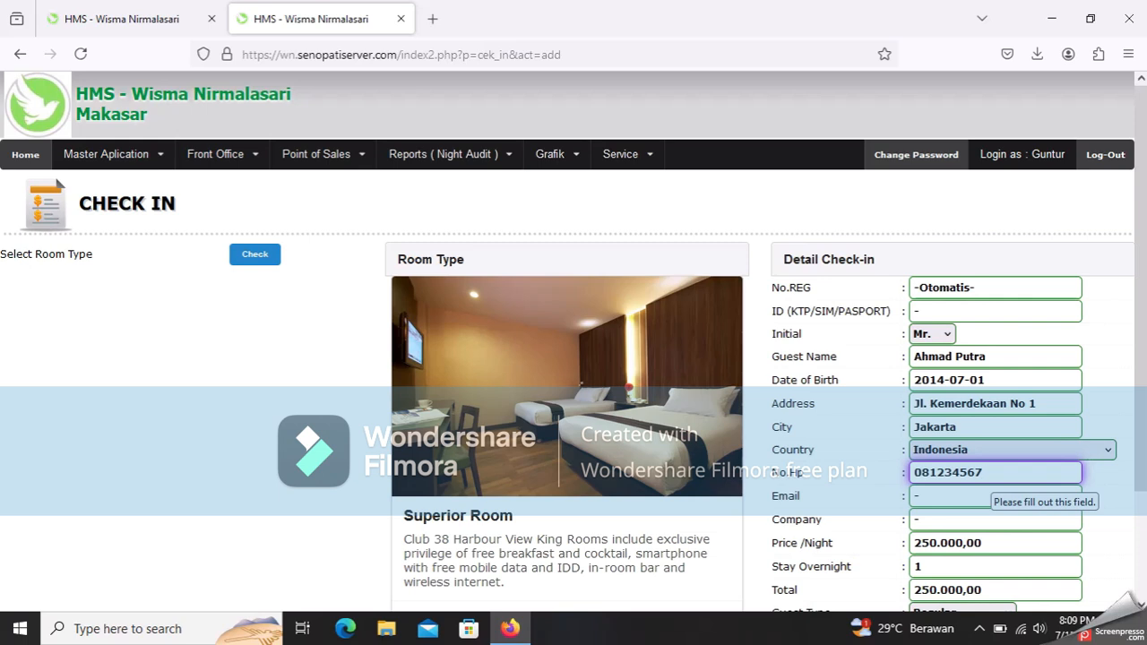
{"action": "left_click", "coordinate": [959, 498]}
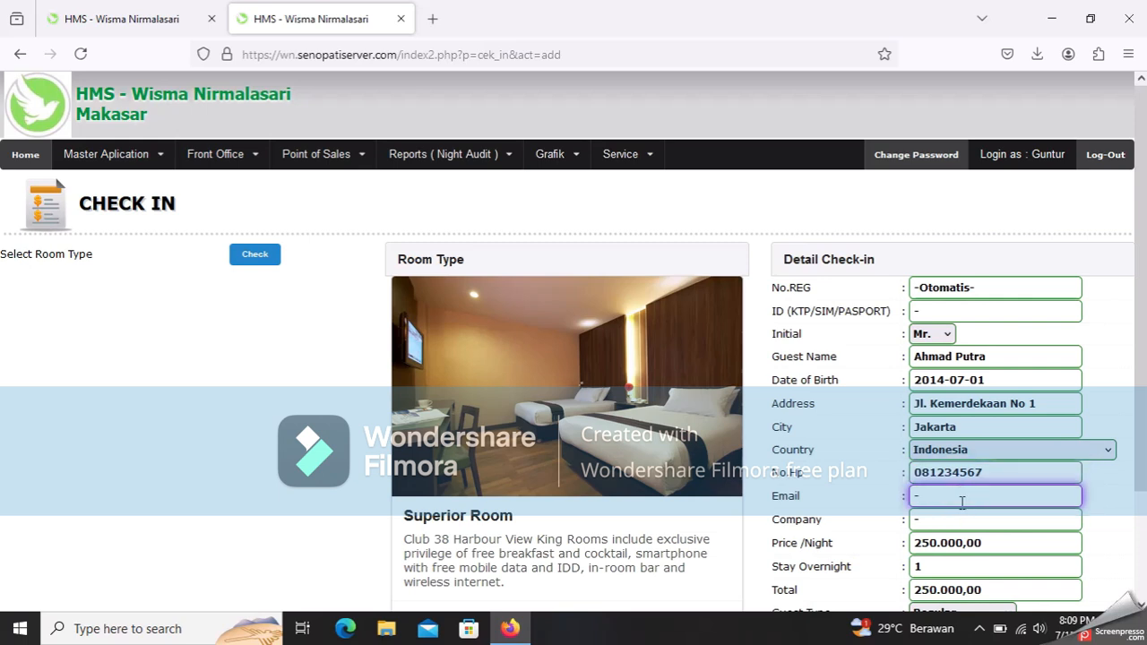
{"action": "scroll", "coordinate": [960, 498], "scroll_direction": "down", "scroll_amount": 2}
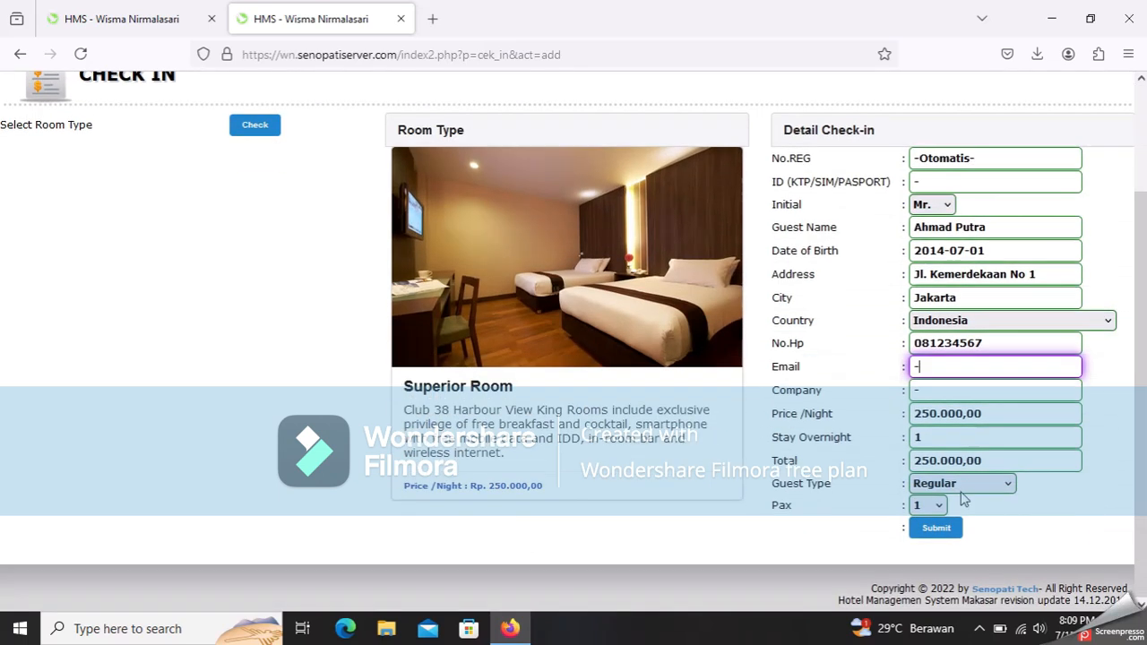
{"action": "double_click", "coordinate": [946, 391]}
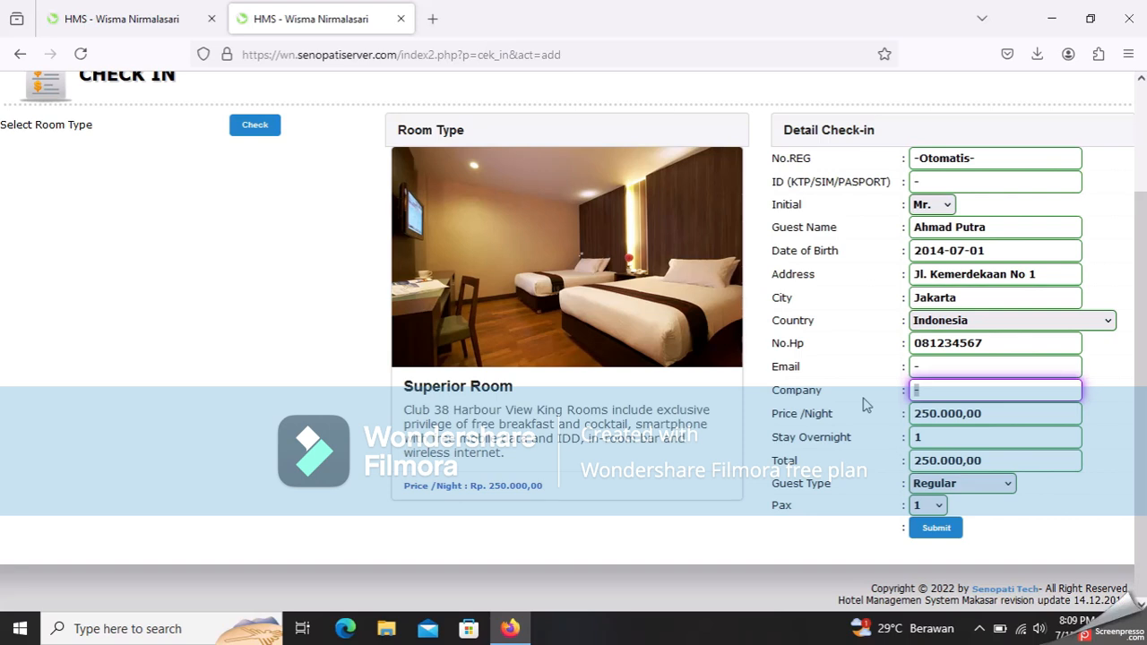
{"action": "type", "text": "Bank Bri"}
- Submit the guest details and assign Superior Room 17 from the room list
{"action": "left_click", "coordinate": [937, 533]}
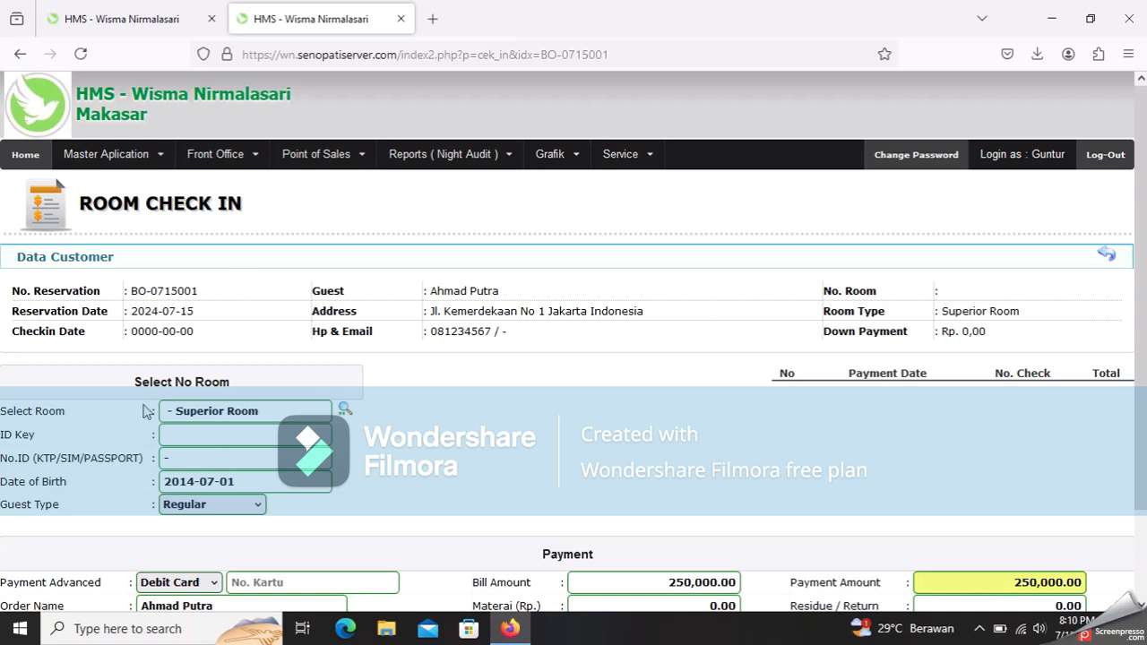
{"action": "scroll", "coordinate": [233, 386], "scroll_direction": "down", "scroll_amount": 2}
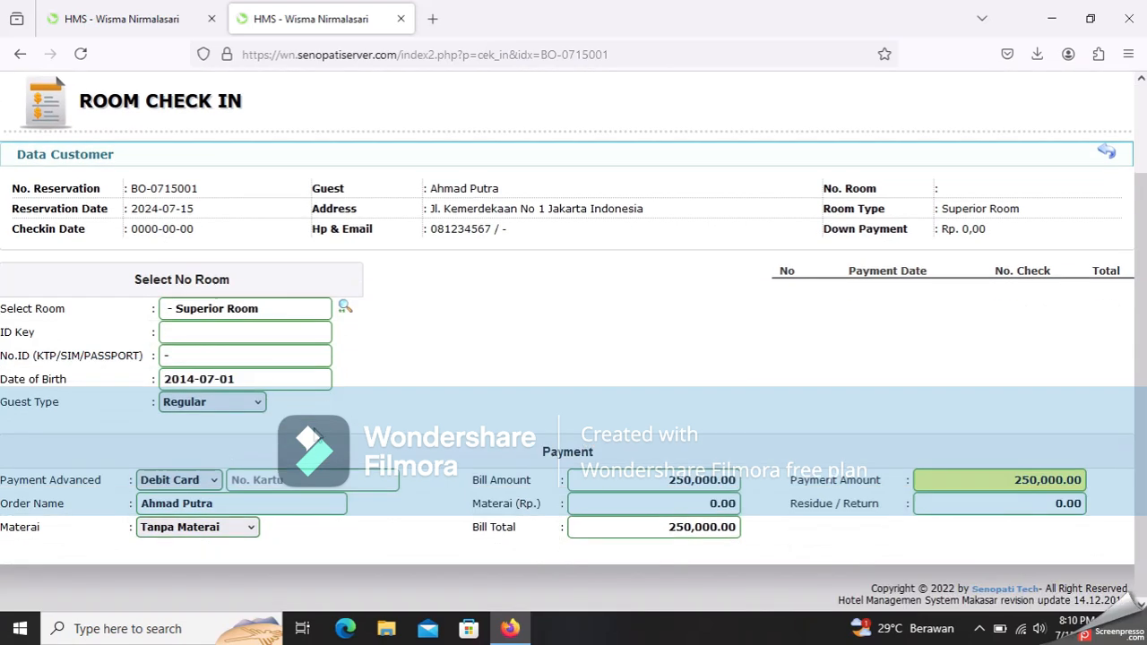
{"action": "left_click", "coordinate": [344, 310]}
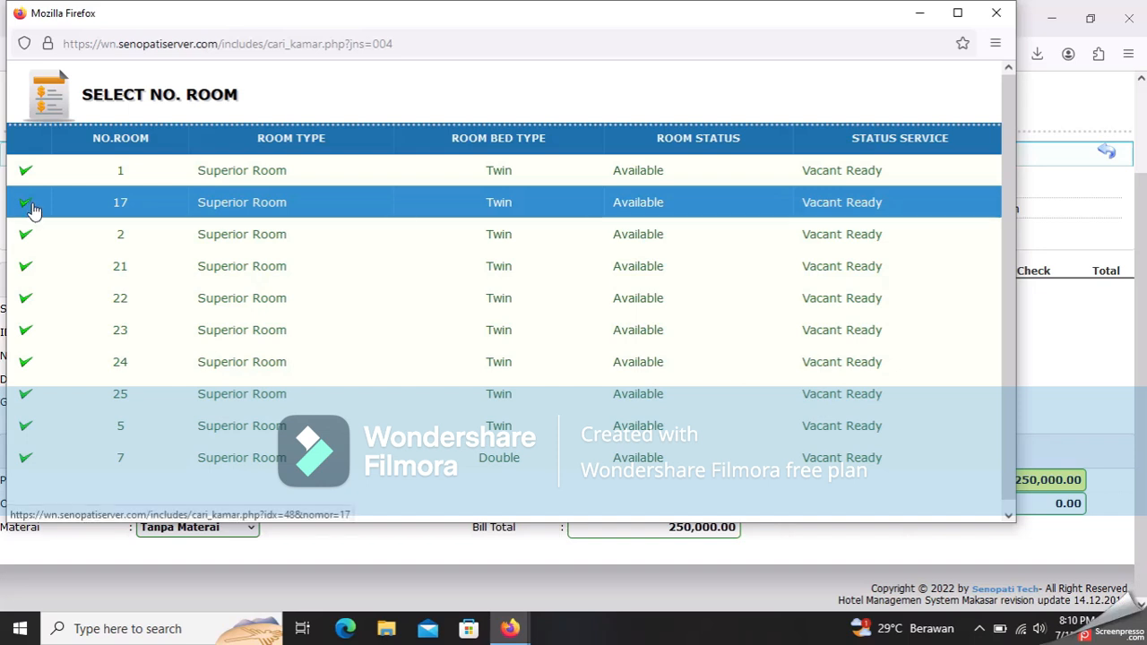
{"action": "left_click", "coordinate": [33, 208]}
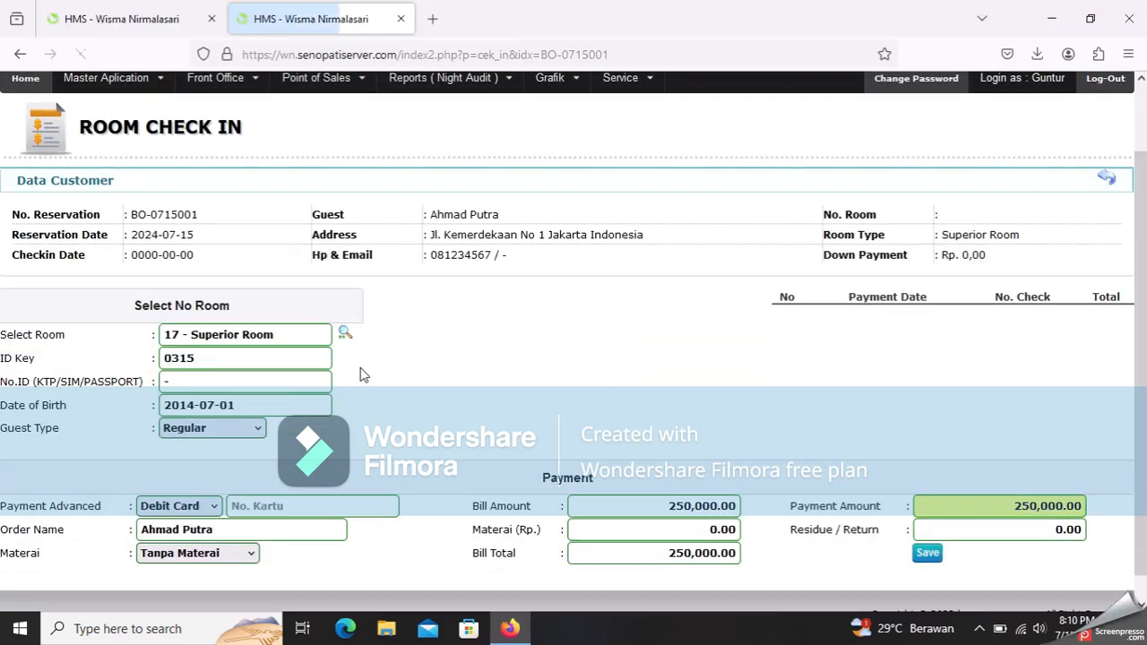
- Set the advance payment method to Cash and save the room 17 check-in
{"action": "scroll", "coordinate": [363, 375], "scroll_direction": "down", "scroll_amount": 1}
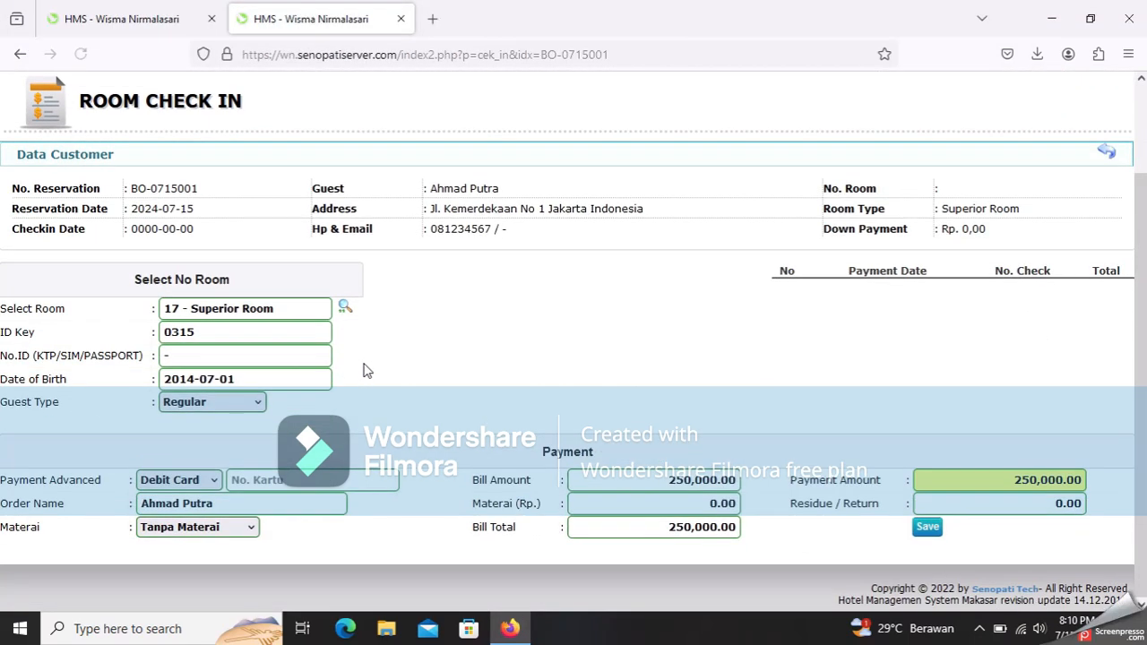
{"action": "left_click", "coordinate": [202, 483]}
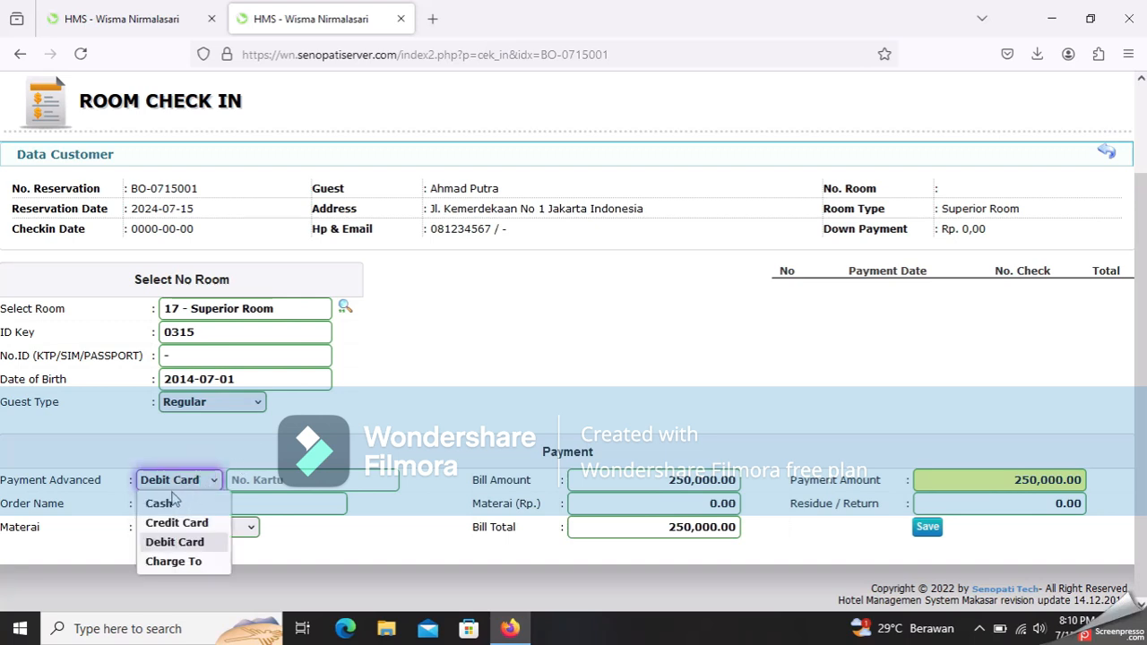
{"action": "left_click", "coordinate": [193, 507]}
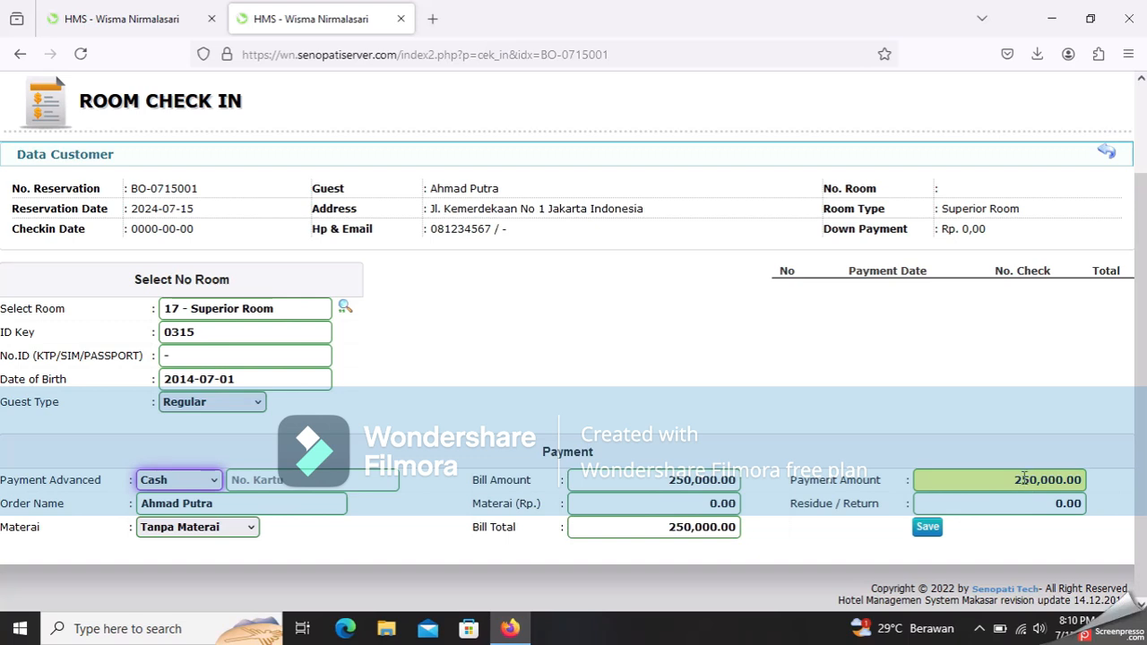
{"action": "left_click", "coordinate": [929, 530]}
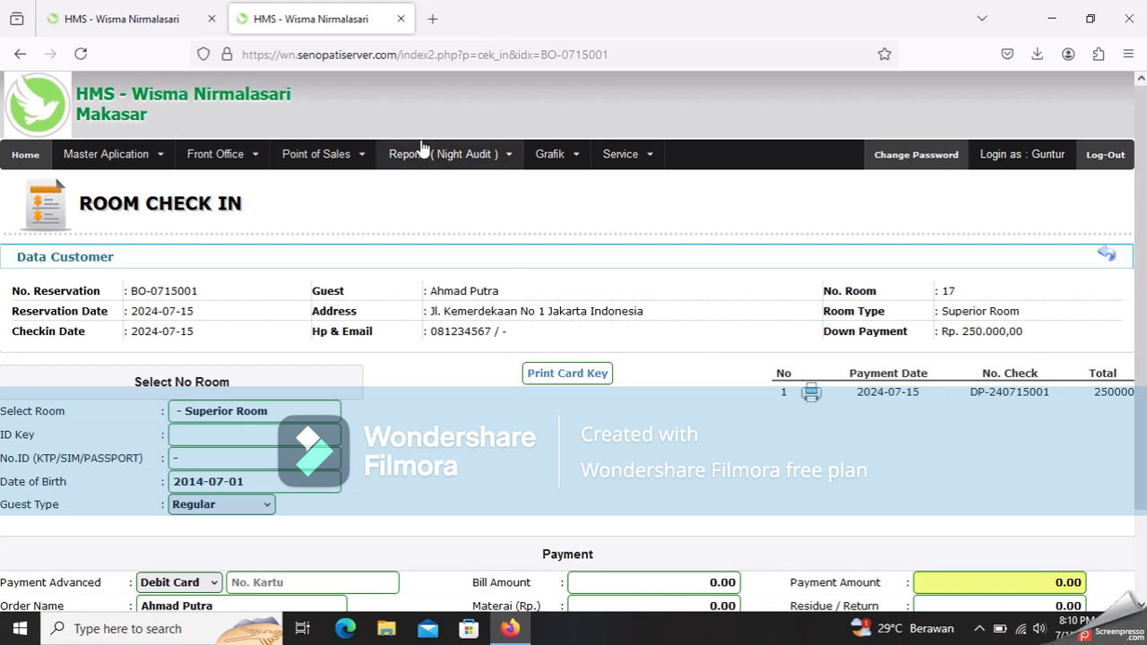
- Show the Guest in House list, then cancel its print preview without printing
{"action": "left_click", "coordinate": [231, 155]}
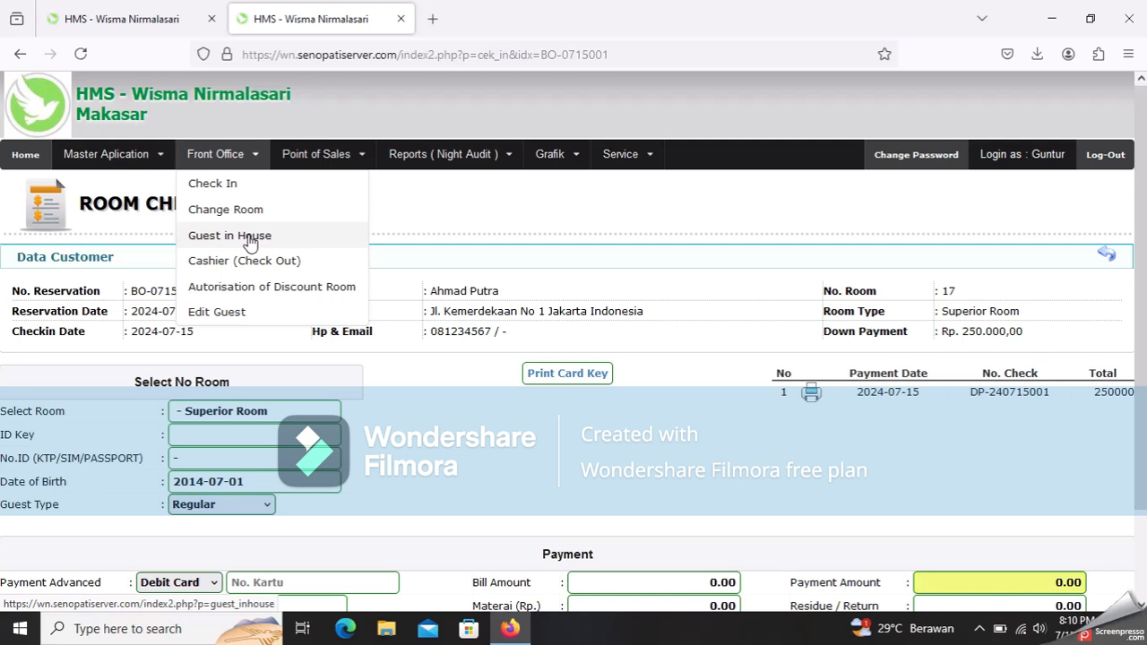
{"action": "left_click", "coordinate": [250, 236]}
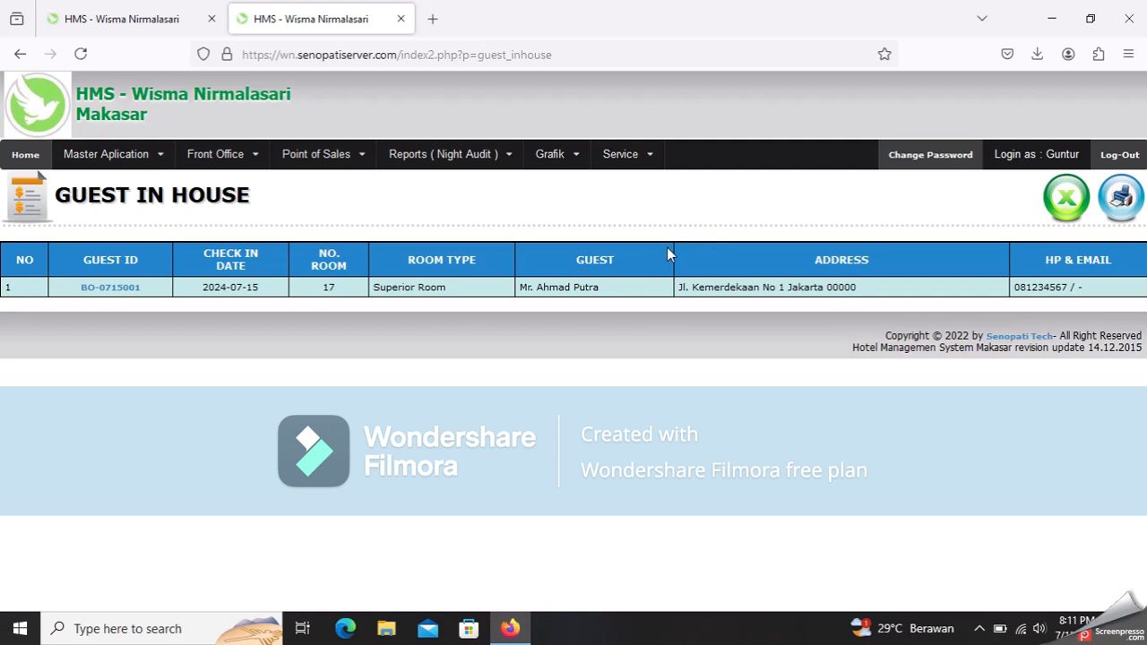
{"action": "left_click", "coordinate": [1122, 202]}
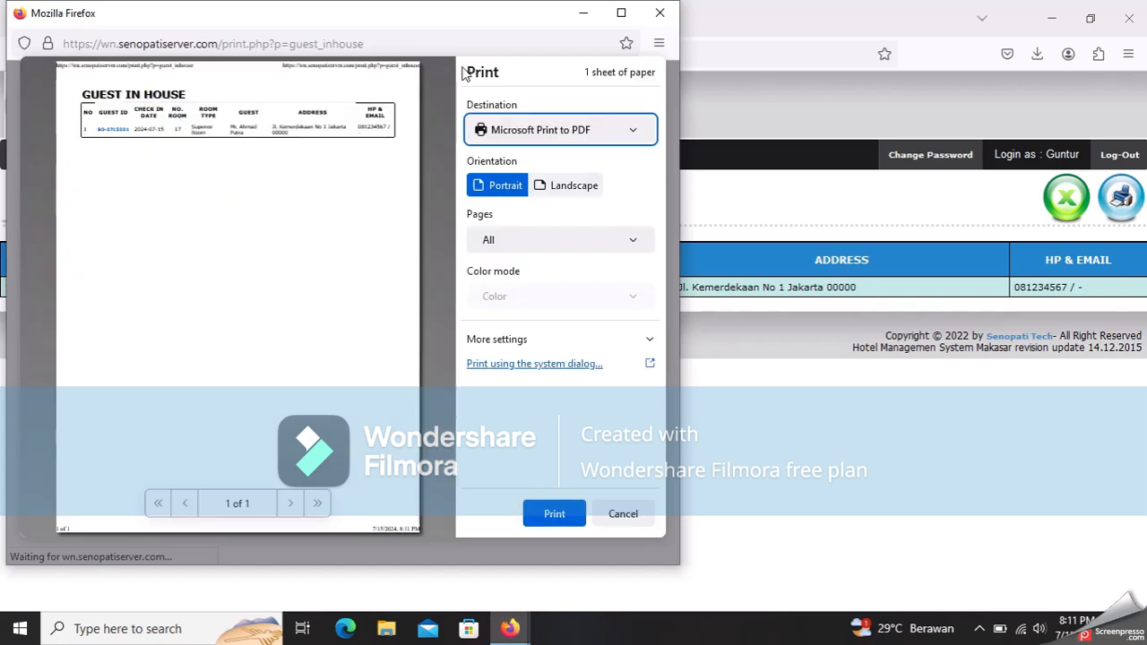
{"action": "left_click", "coordinate": [660, 14]}
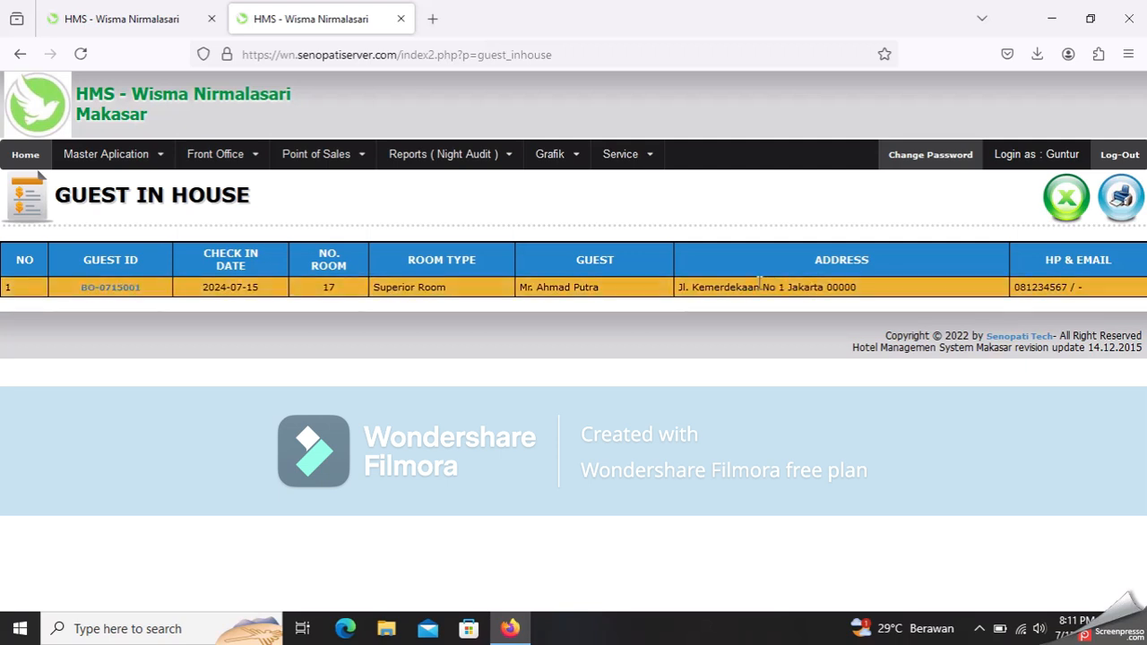
- Browse the Point of Sales, Front Office and Master Application menus
{"action": "left_click", "coordinate": [329, 160]}
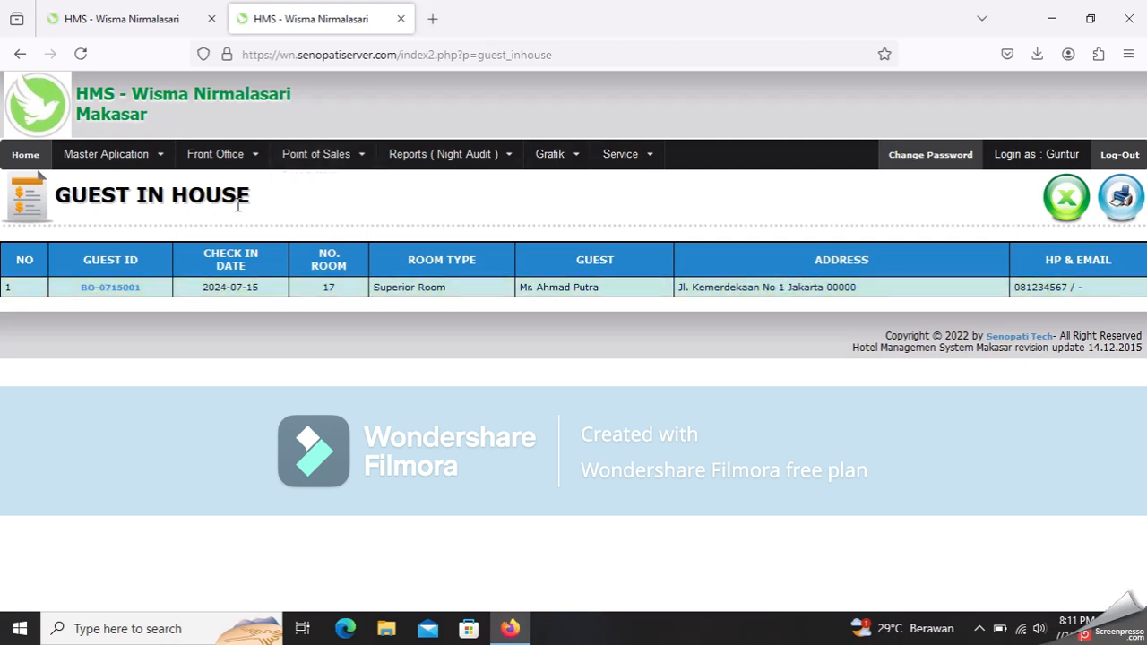
{"action": "left_click", "coordinate": [228, 158]}
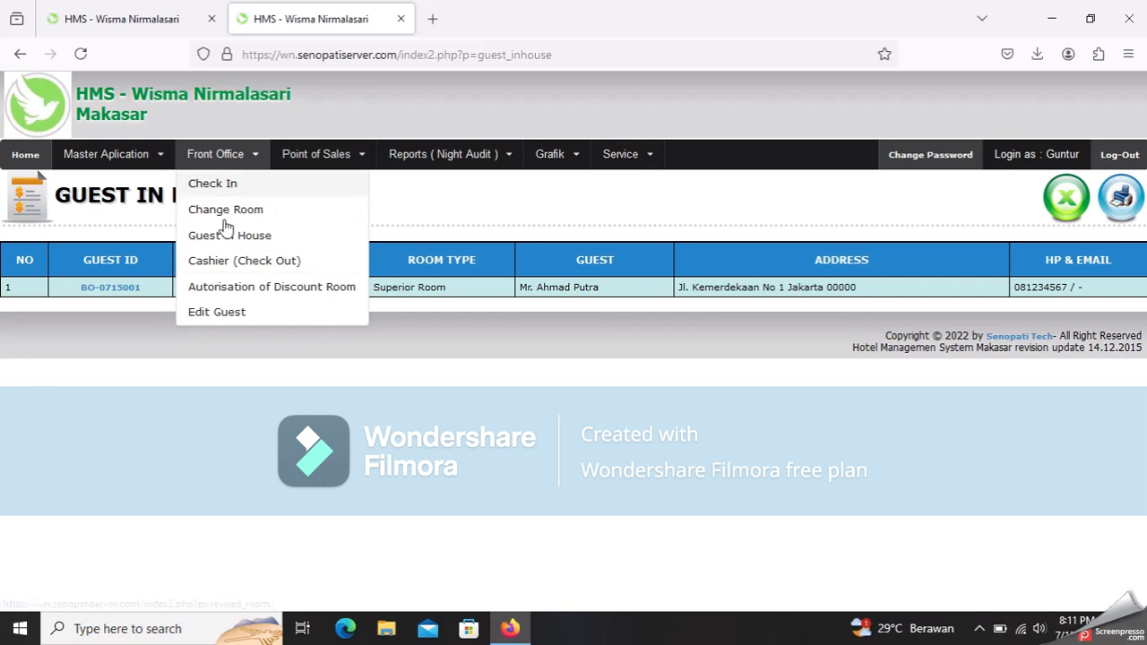
{"action": "left_click", "coordinate": [154, 161]}
{"action": "left_click", "coordinate": [252, 161]}
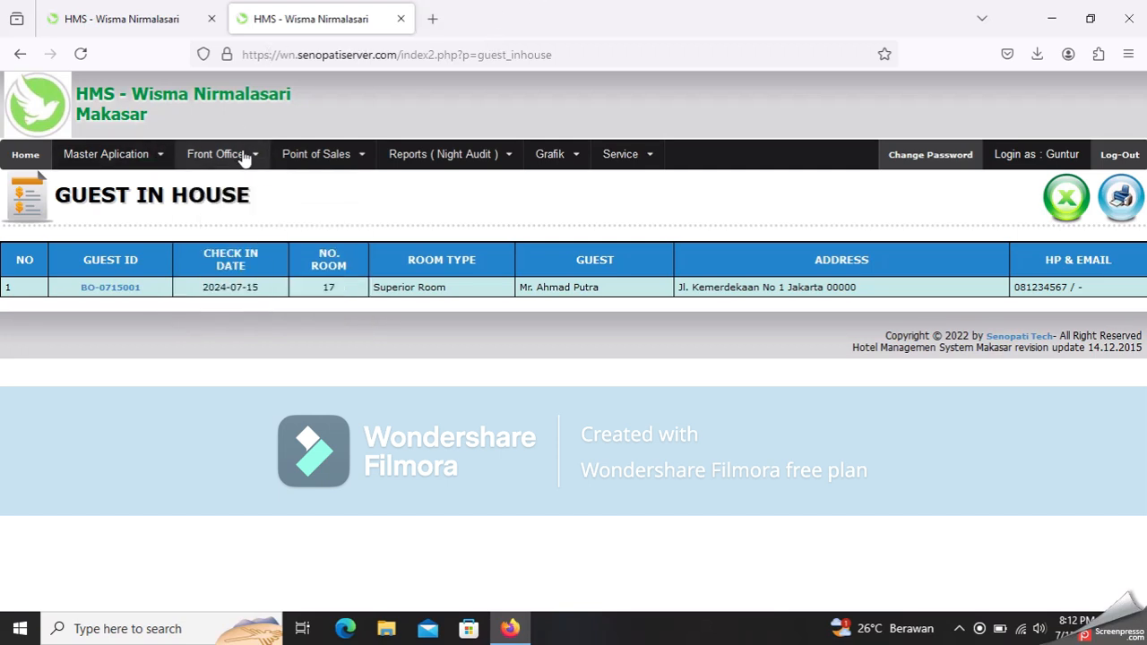
{"action": "mouse_move", "coordinate": [243, 162]}
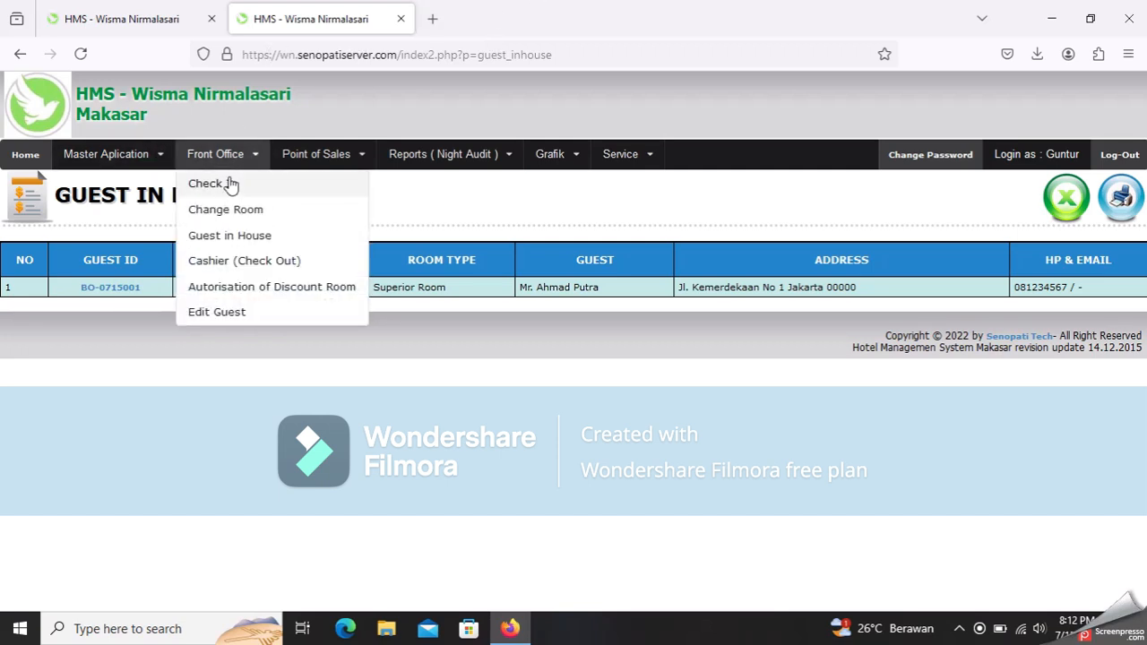
- On Change Room, move the in-house guest from room 17 to 2 - Superior Room
{"action": "left_click", "coordinate": [241, 213]}
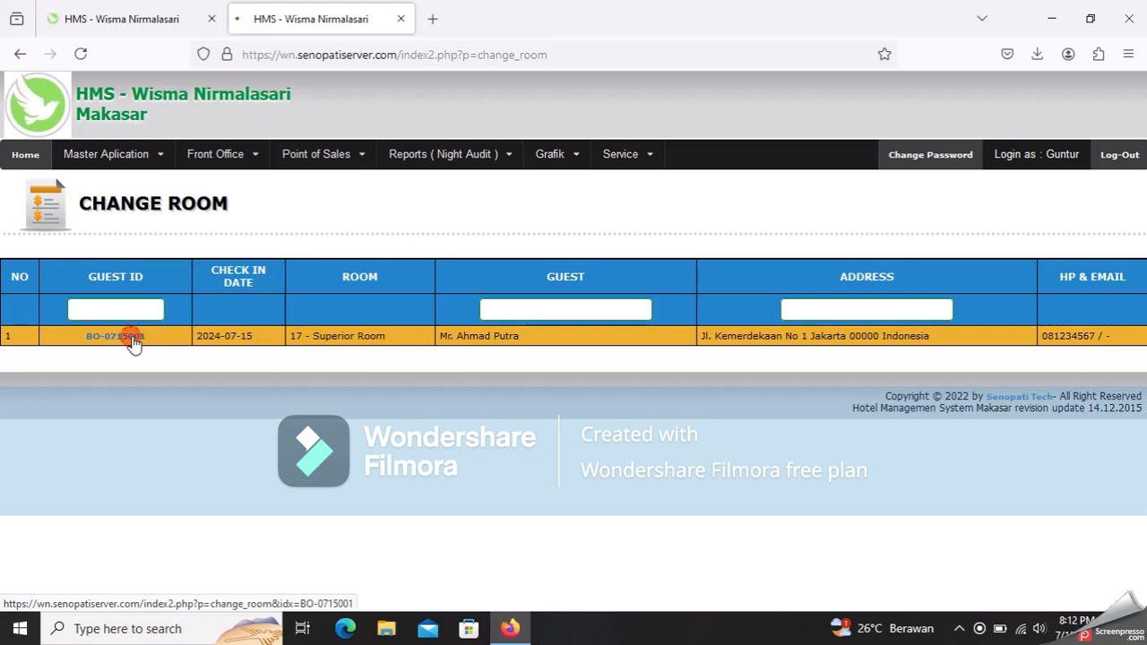
{"action": "left_click", "coordinate": [131, 339]}
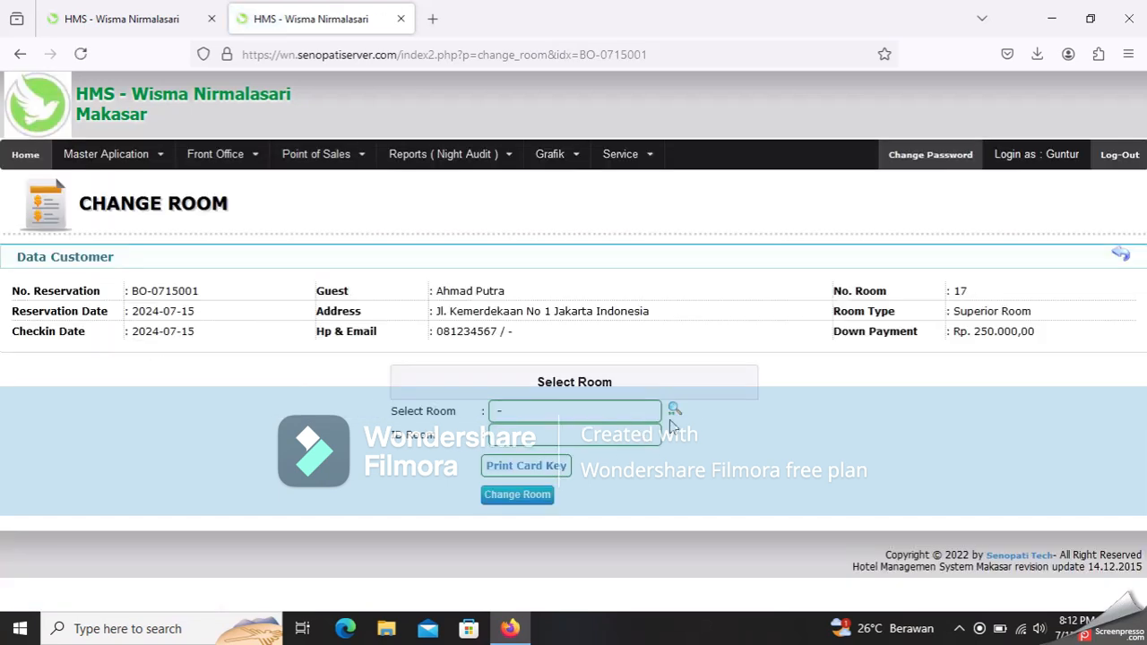
{"action": "left_click", "coordinate": [674, 410]}
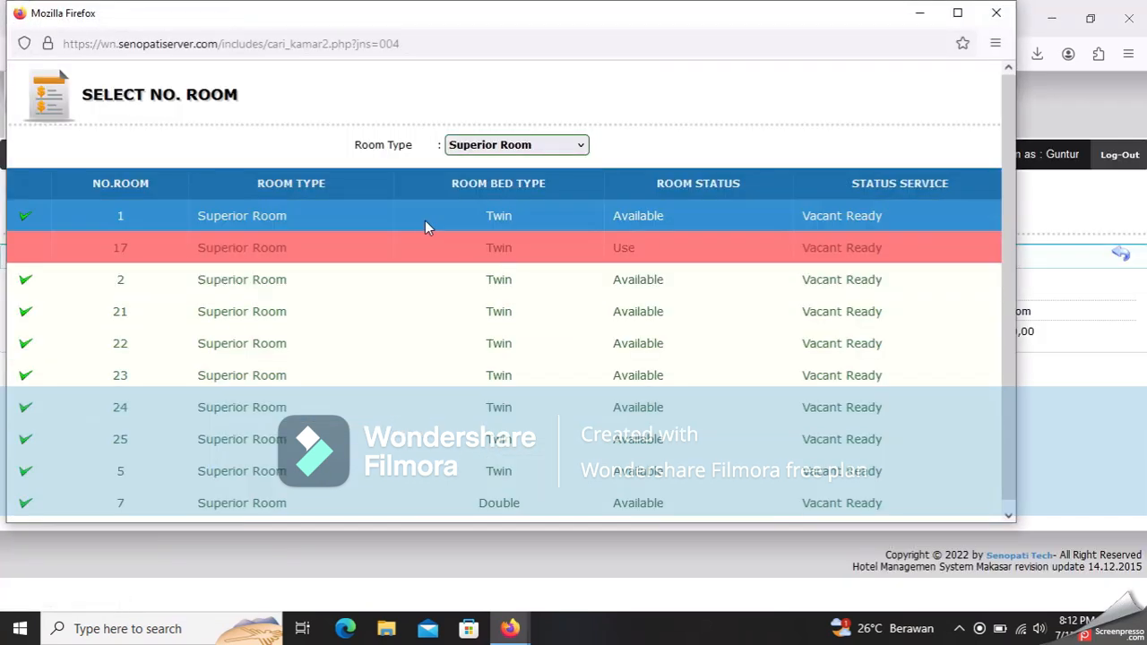
{"action": "scroll", "coordinate": [377, 269], "scroll_direction": "down", "scroll_amount": 1}
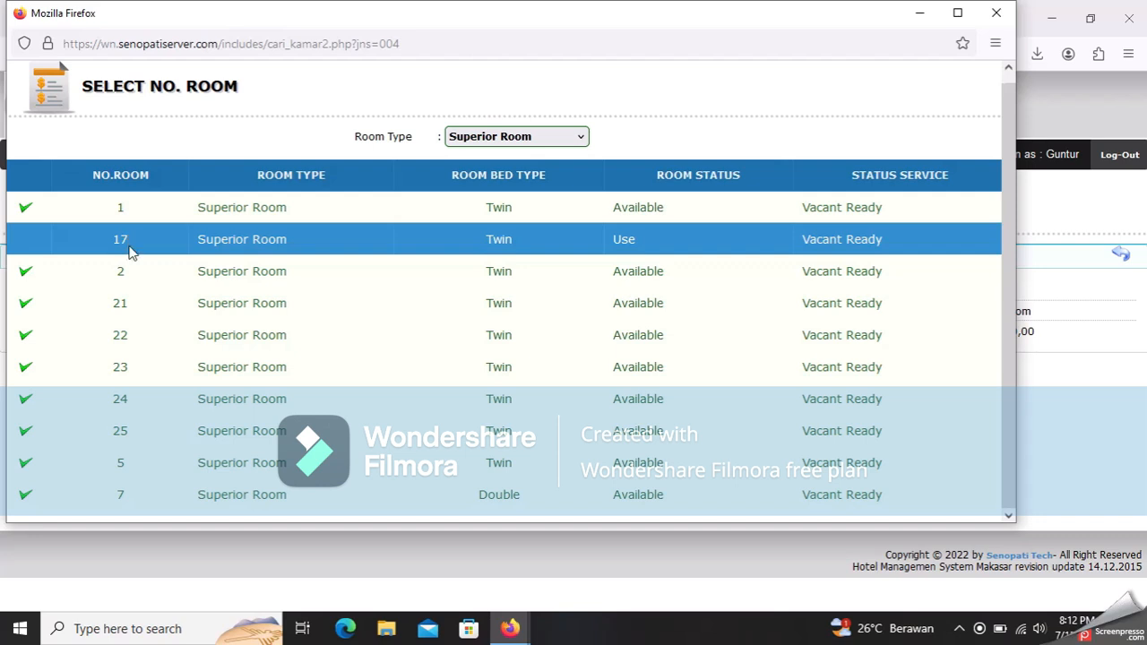
{"action": "left_click", "coordinate": [24, 275]}
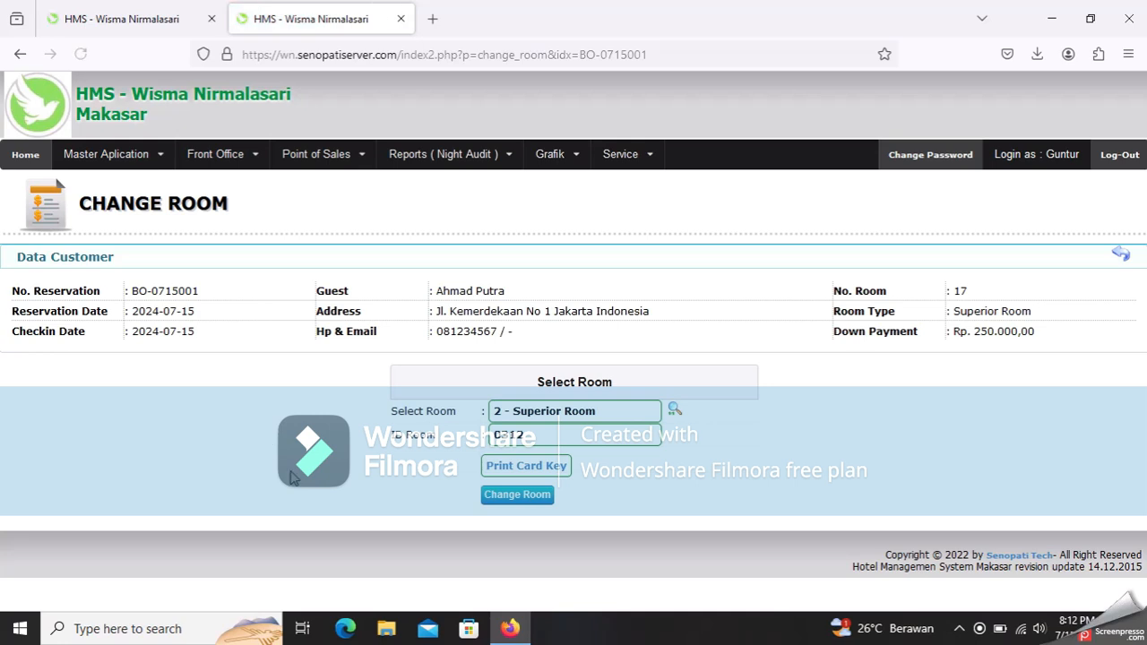
{"action": "left_click", "coordinate": [499, 495]}
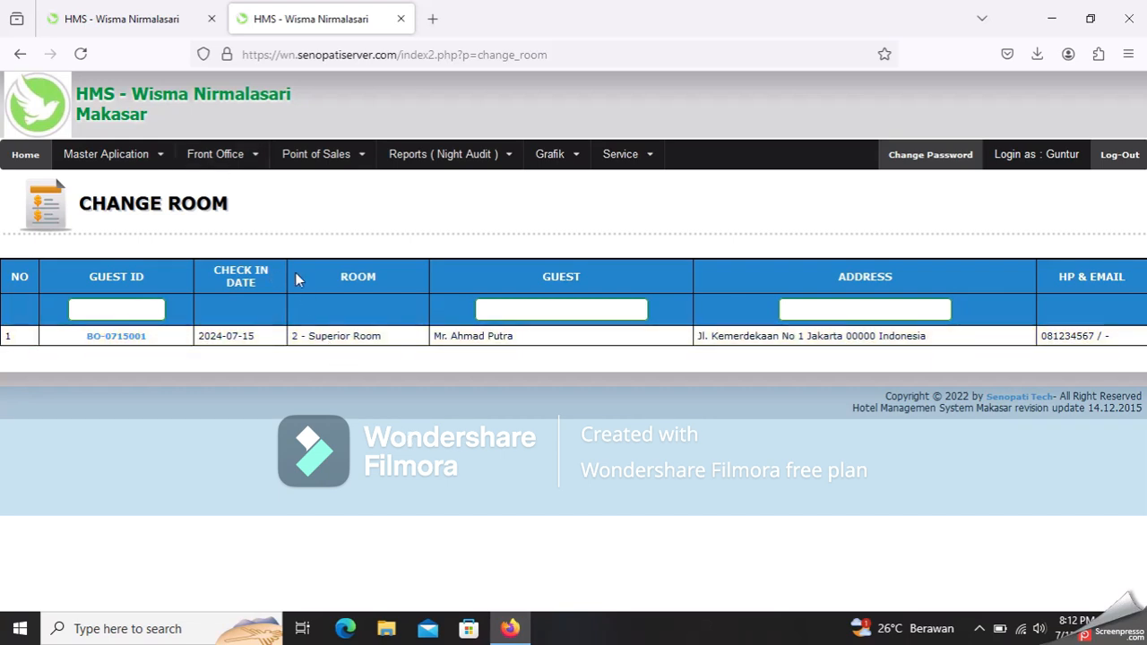
- Show the Guest in House list to confirm the guest now occupies room 2
{"action": "left_click", "coordinate": [216, 163]}
{"action": "left_click", "coordinate": [228, 245]}
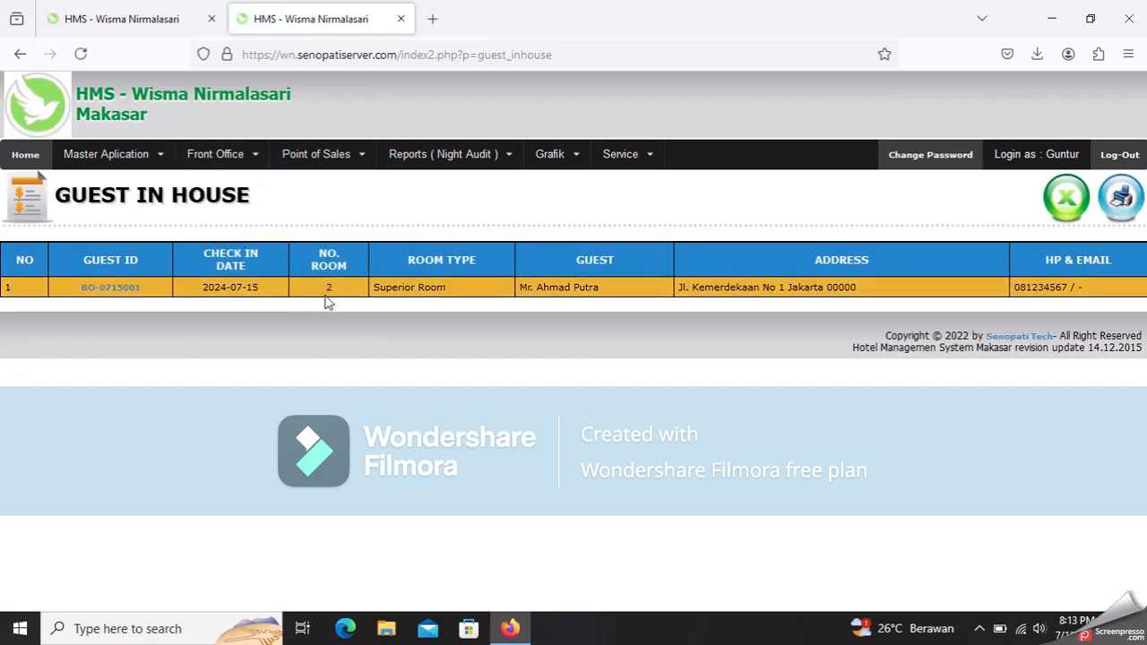
{"action": "left_click", "coordinate": [236, 163]}
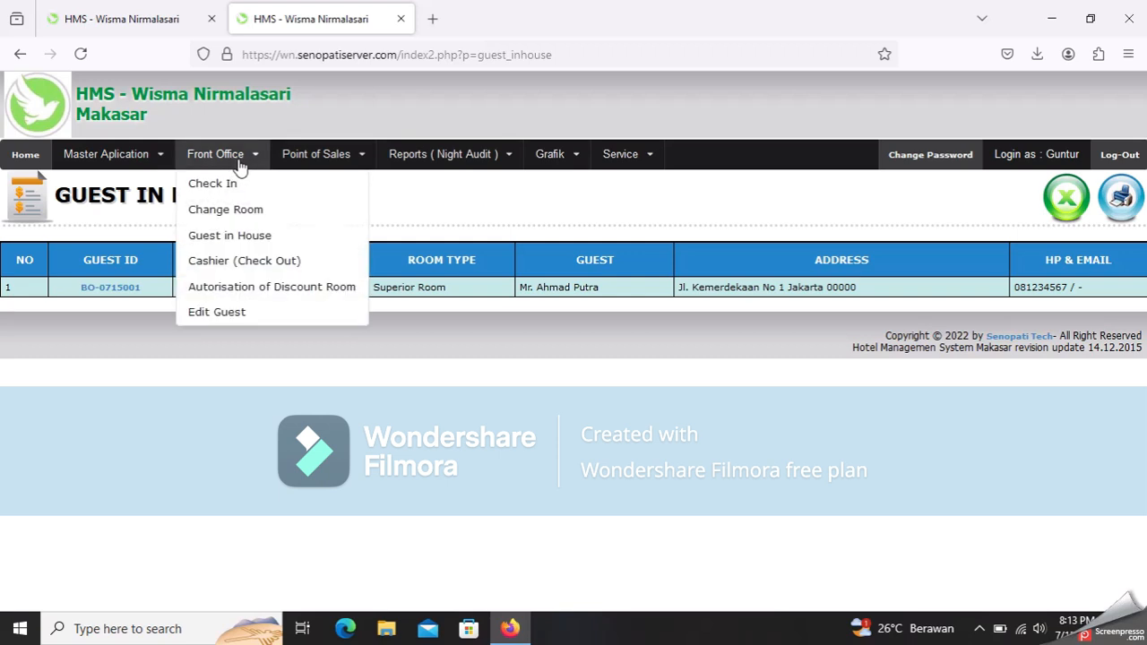
- Open Autorisation of Discount Room and view reservation BO-0715001's 250000 night details
{"action": "left_click", "coordinate": [262, 297]}
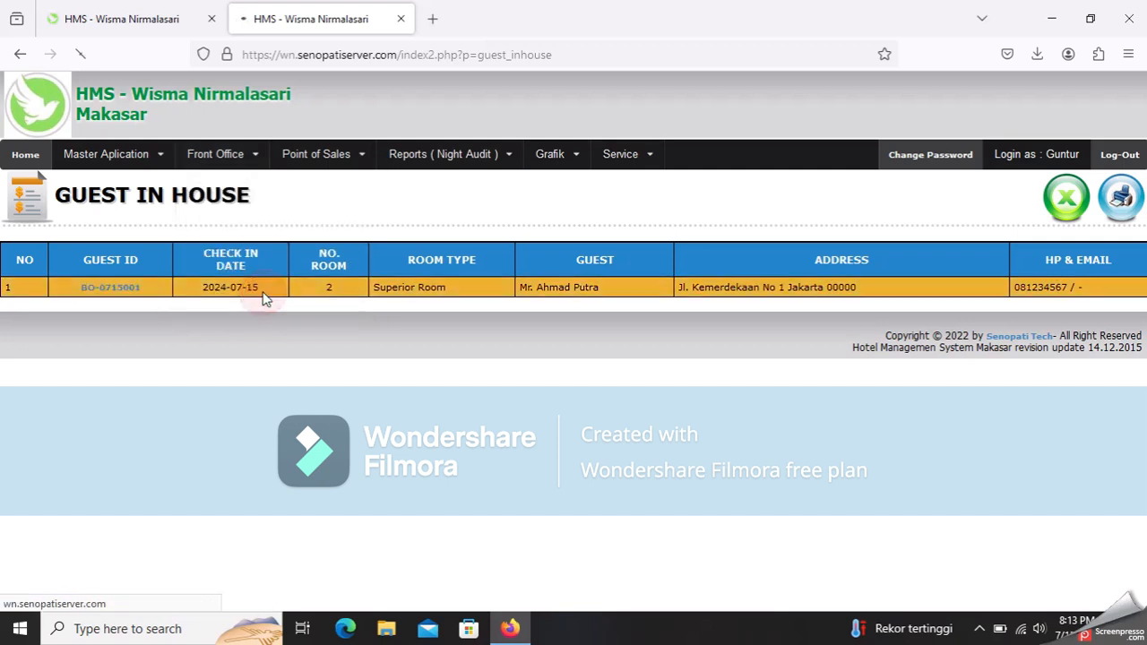
{"action": "left_click", "coordinate": [220, 157]}
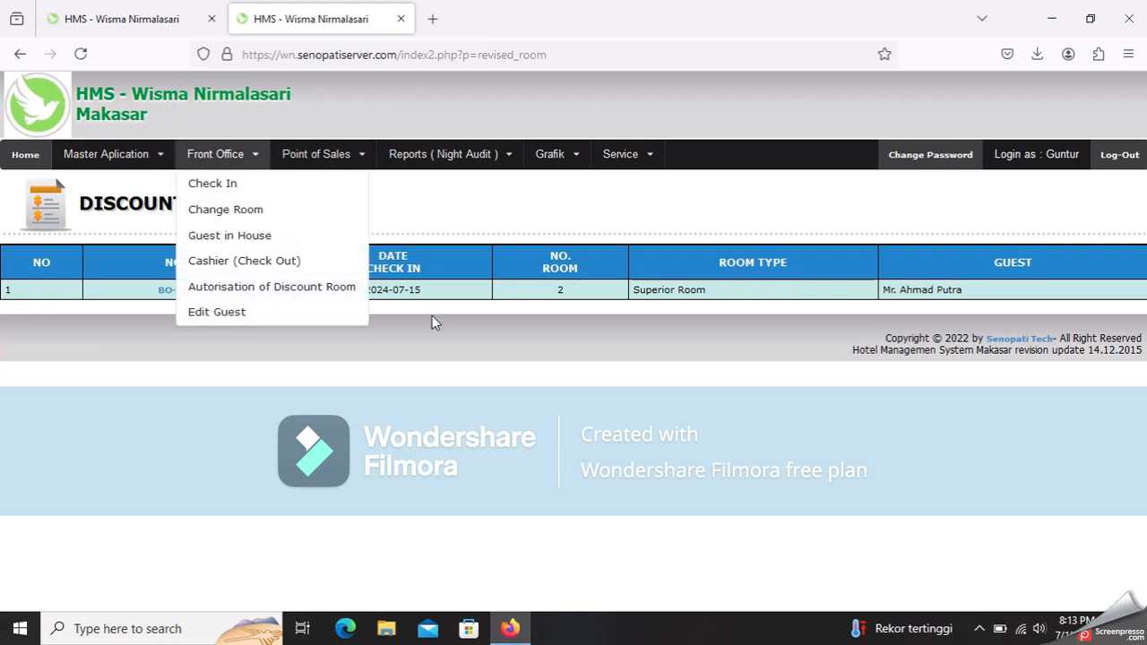
{"action": "left_click", "coordinate": [432, 322]}
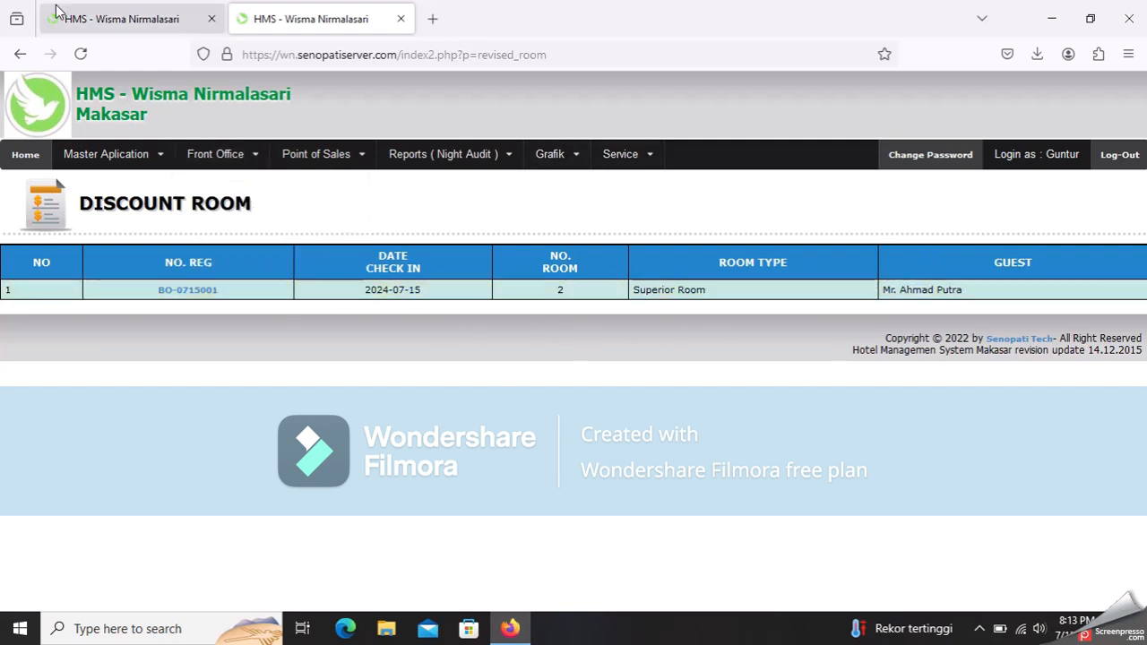
{"action": "left_click", "coordinate": [243, 160]}
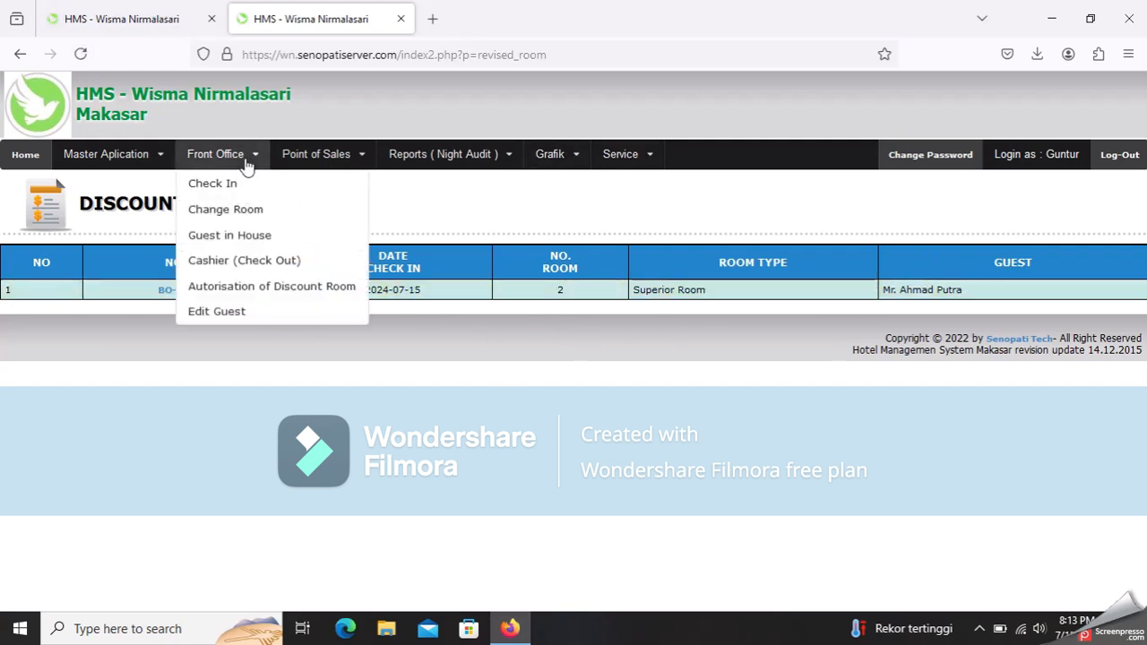
{"action": "left_click", "coordinate": [270, 296]}
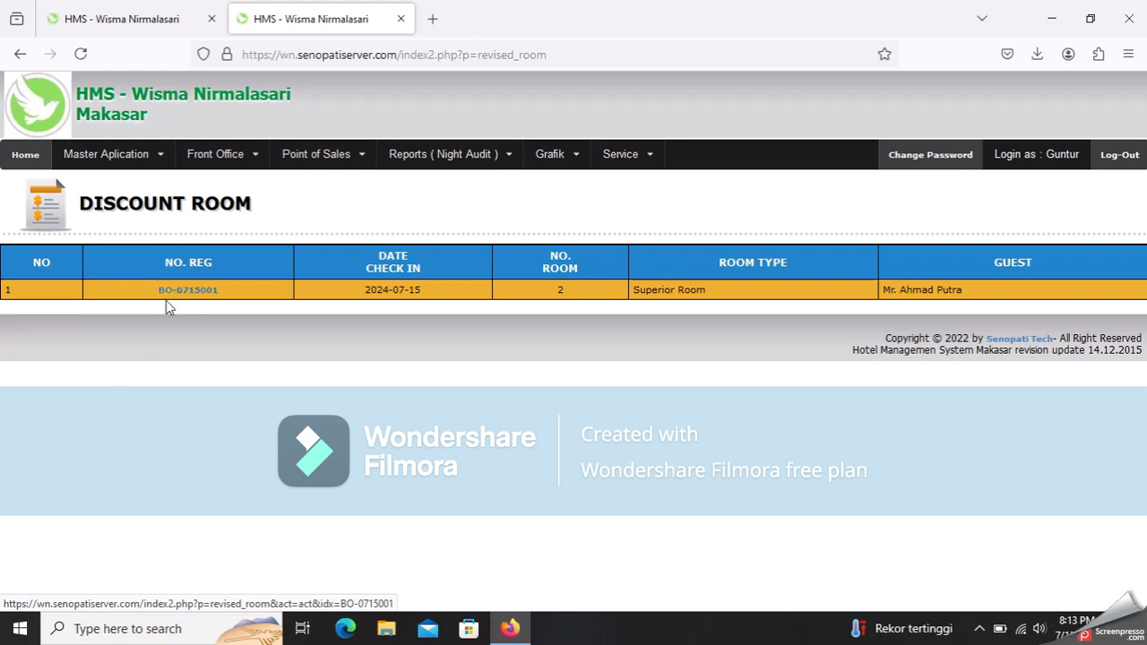
{"action": "left_click", "coordinate": [195, 296]}
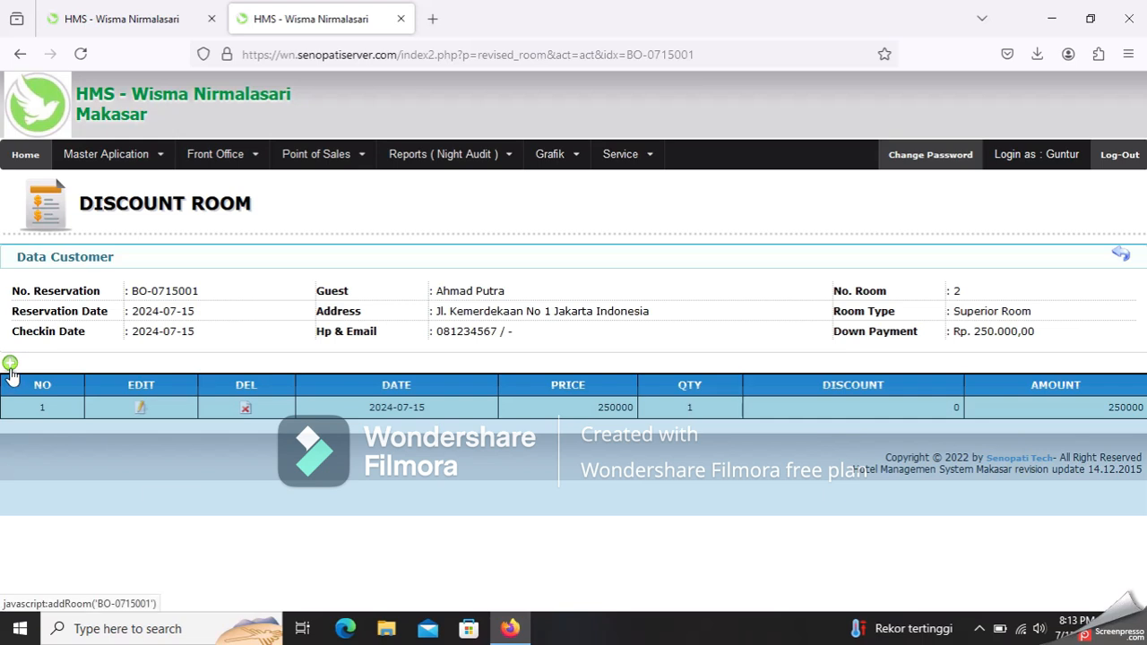
- Apply a 25% discount to the room 2 night, bringing 250000 down to 187500
{"action": "left_click", "coordinate": [143, 411]}
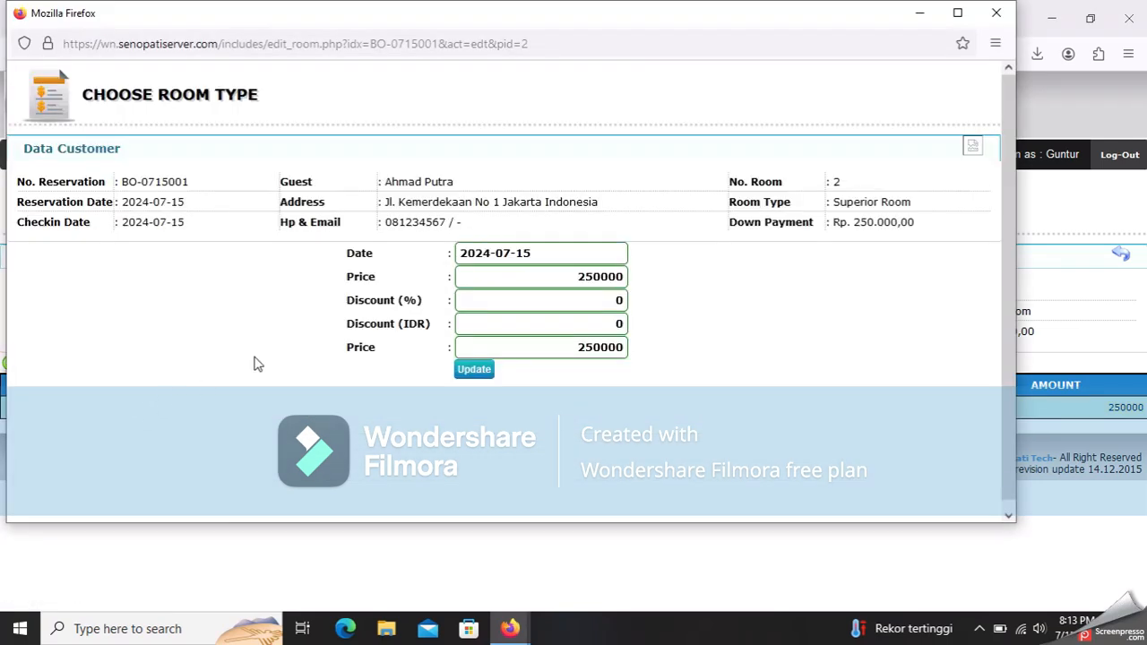
{"action": "left_click", "coordinate": [578, 301]}
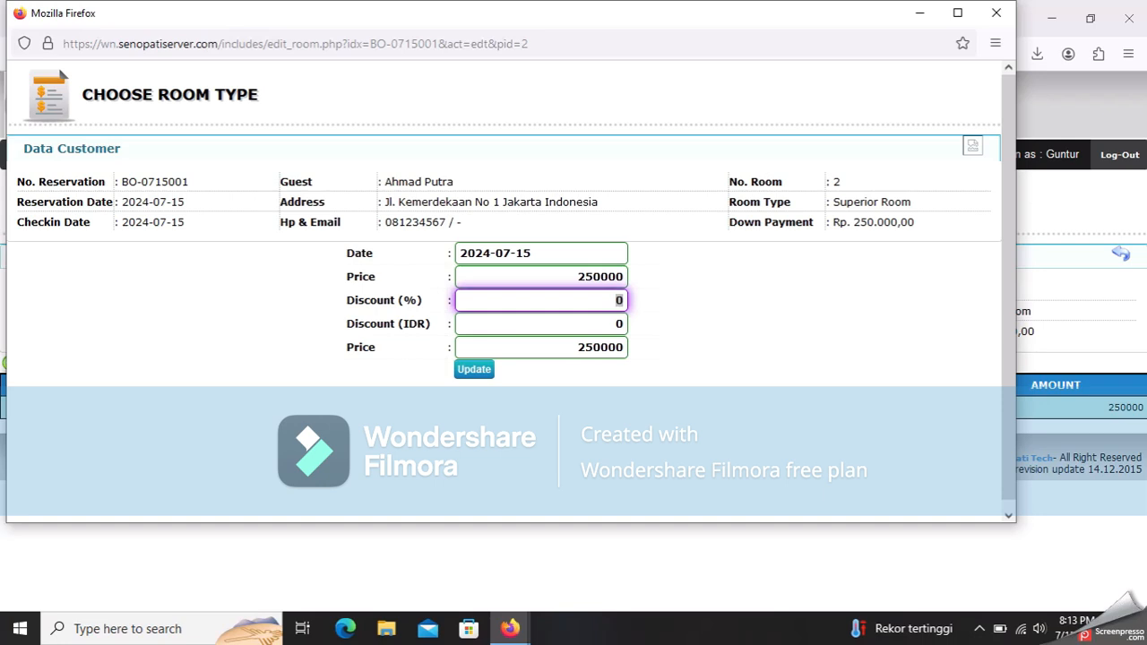
{"action": "type", "text": "25"}
{"action": "left_click", "coordinate": [473, 371]}
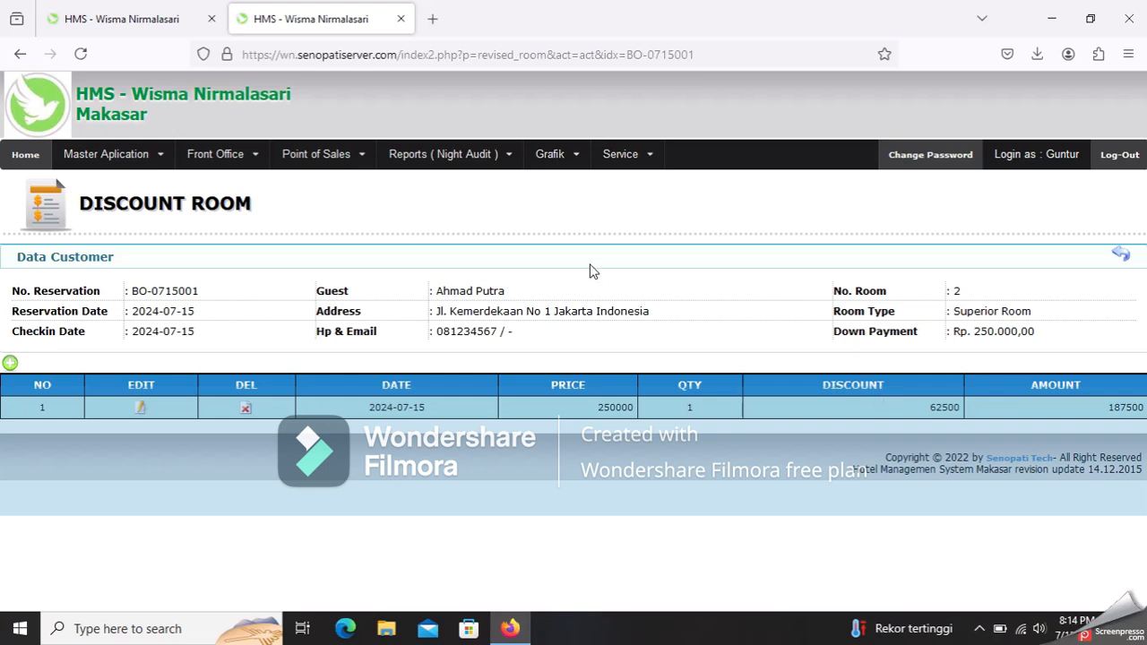
- Return to the Guest in House list showing the guest in Superior Room 2
{"action": "mouse_move", "coordinate": [240, 163]}
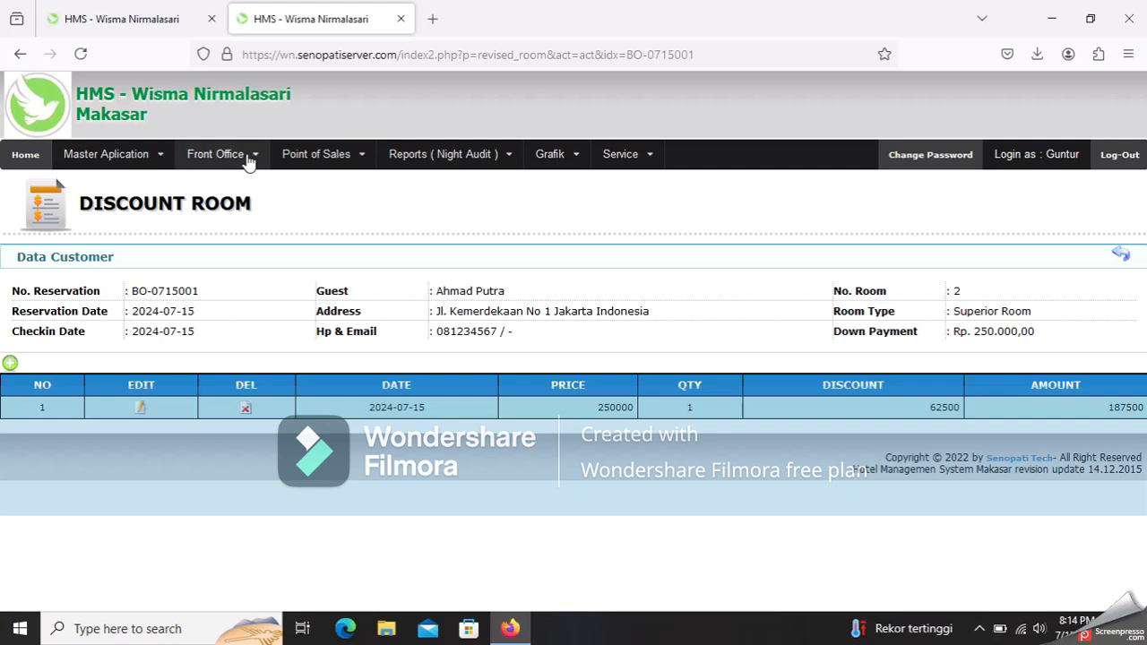
{"action": "left_click", "coordinate": [240, 235]}
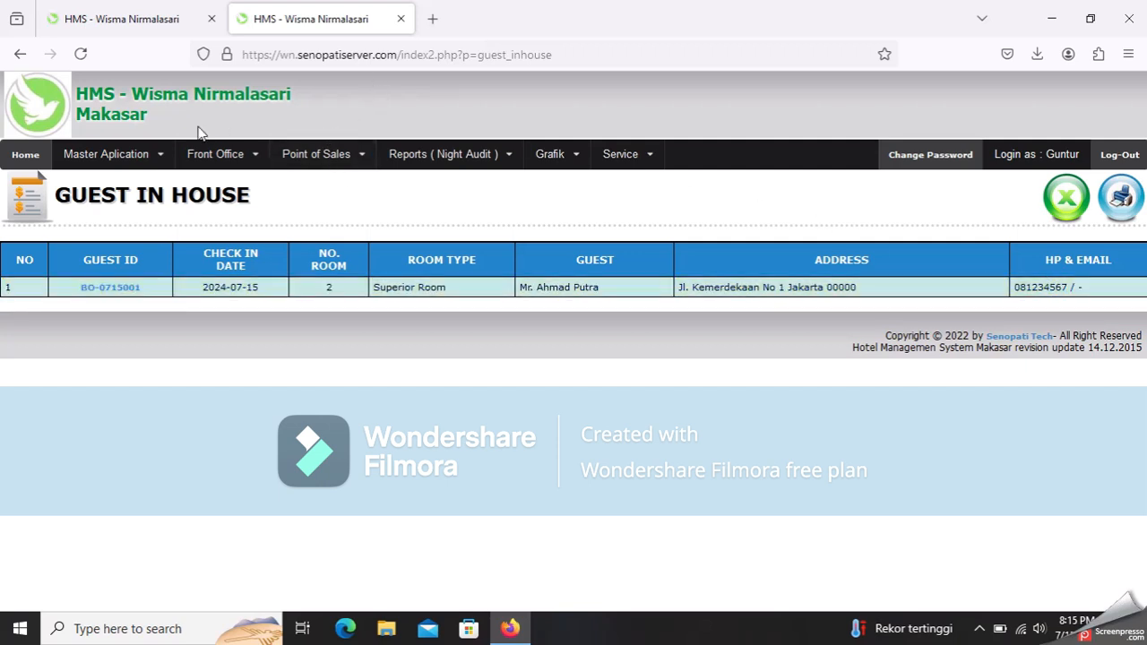
{"action": "left_click", "coordinate": [214, 154]}
- Open the room 2 guest's record on the Edit Guest page
{"action": "left_click", "coordinate": [219, 312]}
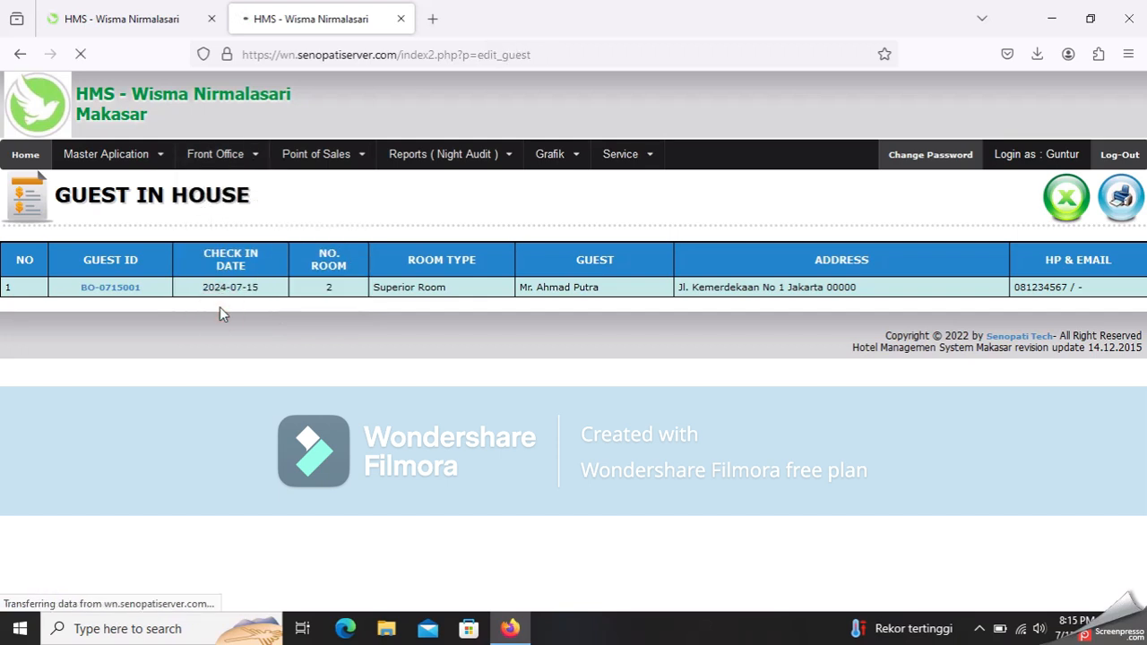
{"action": "left_click", "coordinate": [242, 162]}
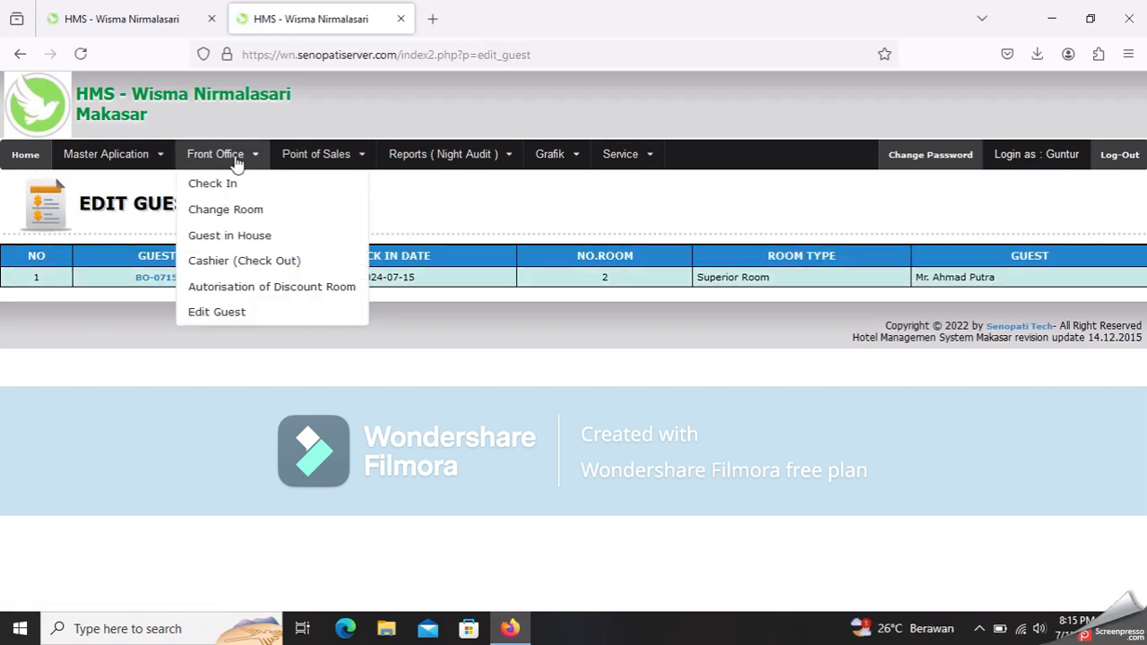
{"action": "left_click", "coordinate": [229, 316]}
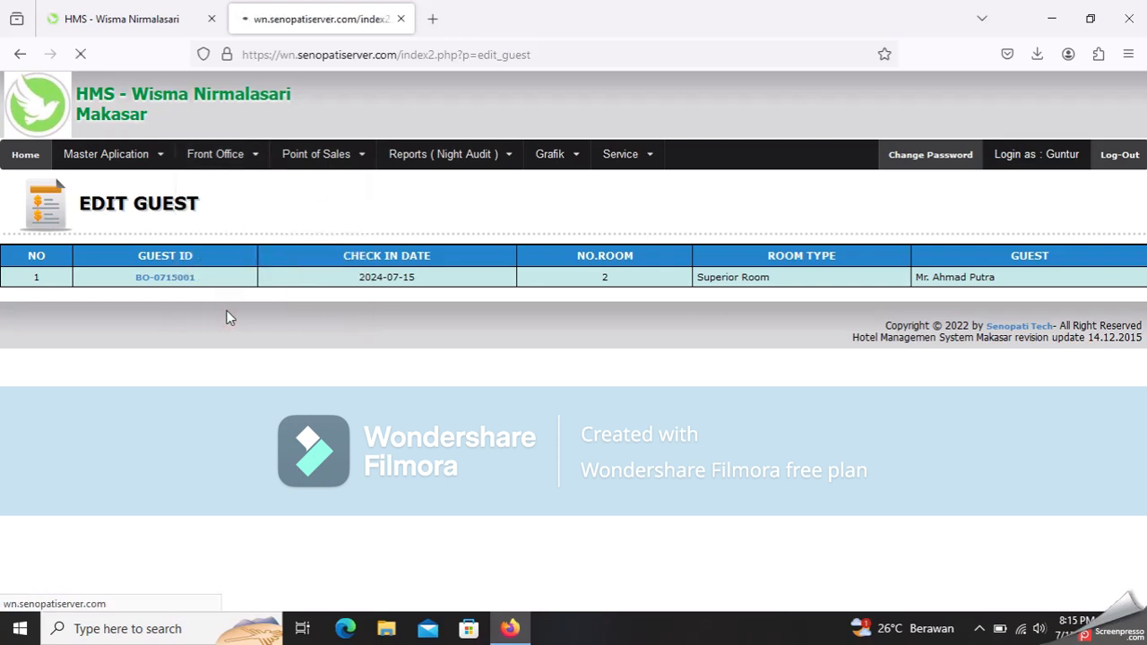
{"action": "left_click", "coordinate": [170, 280]}
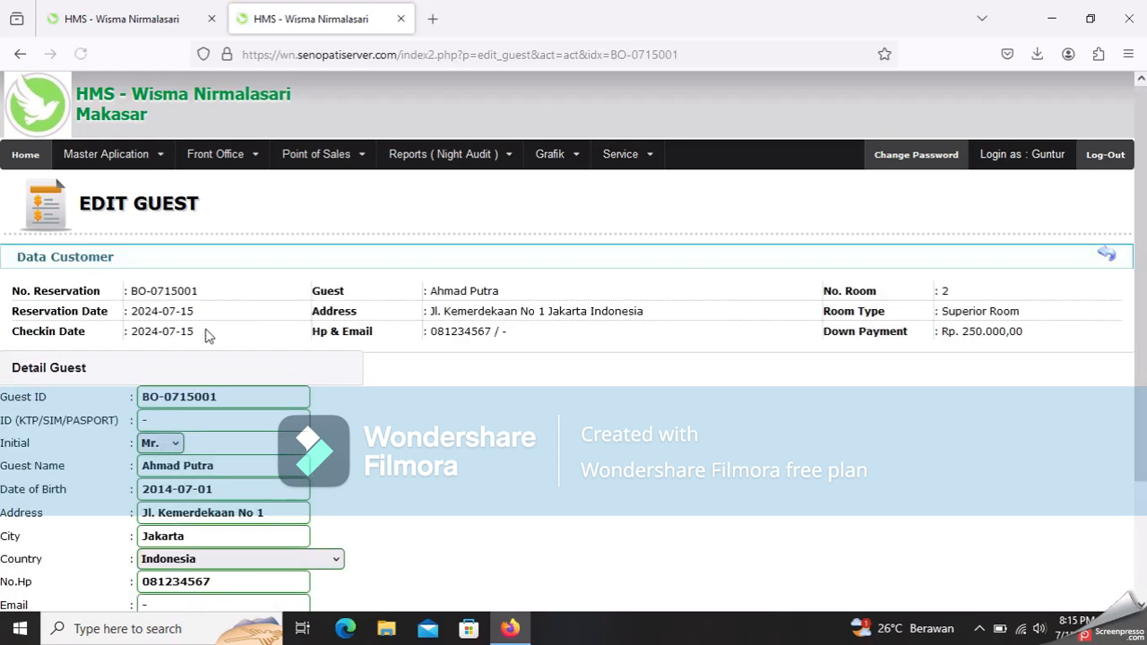
{"action": "scroll", "coordinate": [226, 345], "scroll_direction": "down", "scroll_amount": 2}
{"action": "scroll", "coordinate": [226, 345], "scroll_direction": "down", "scroll_amount": 1}
- Update the guest's phone number, save, and check it in the Guest in House list
{"action": "left_click", "coordinate": [234, 435]}
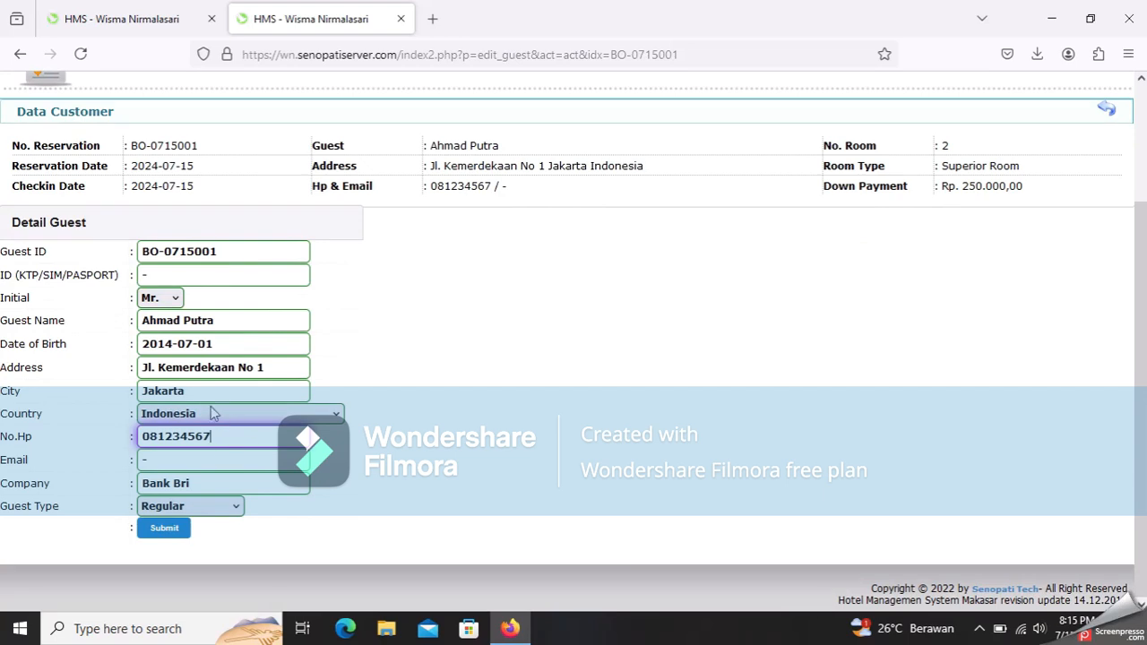
{"action": "type", "text": "00"}
{"action": "left_click", "coordinate": [178, 540]}
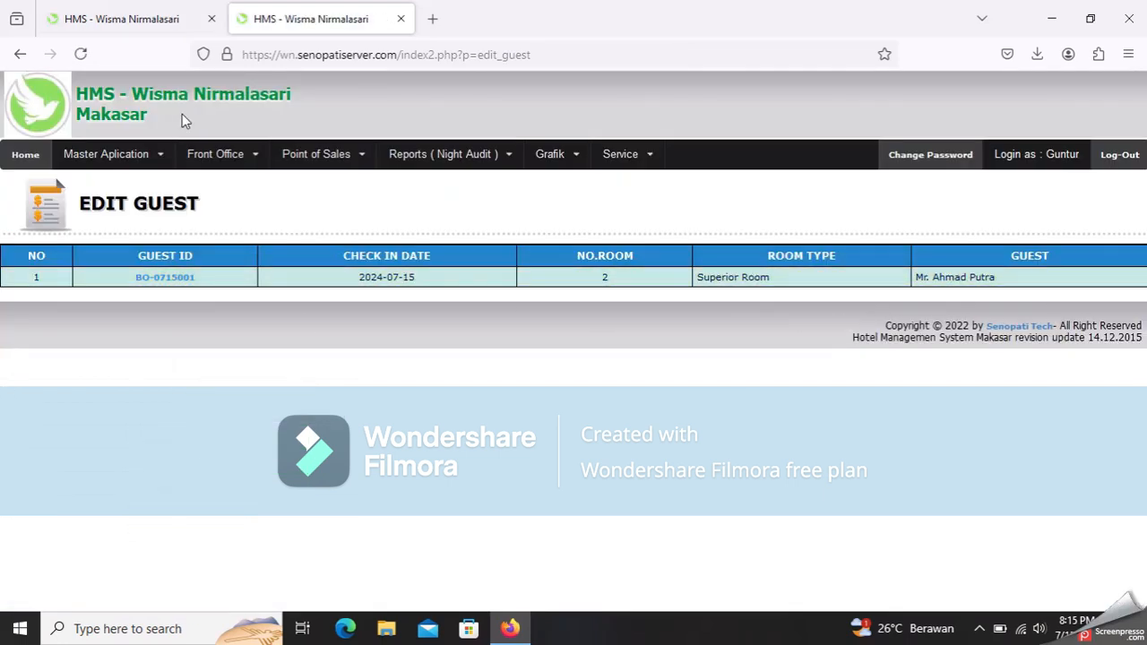
{"action": "mouse_move", "coordinate": [215, 154]}
{"action": "left_click", "coordinate": [246, 235]}
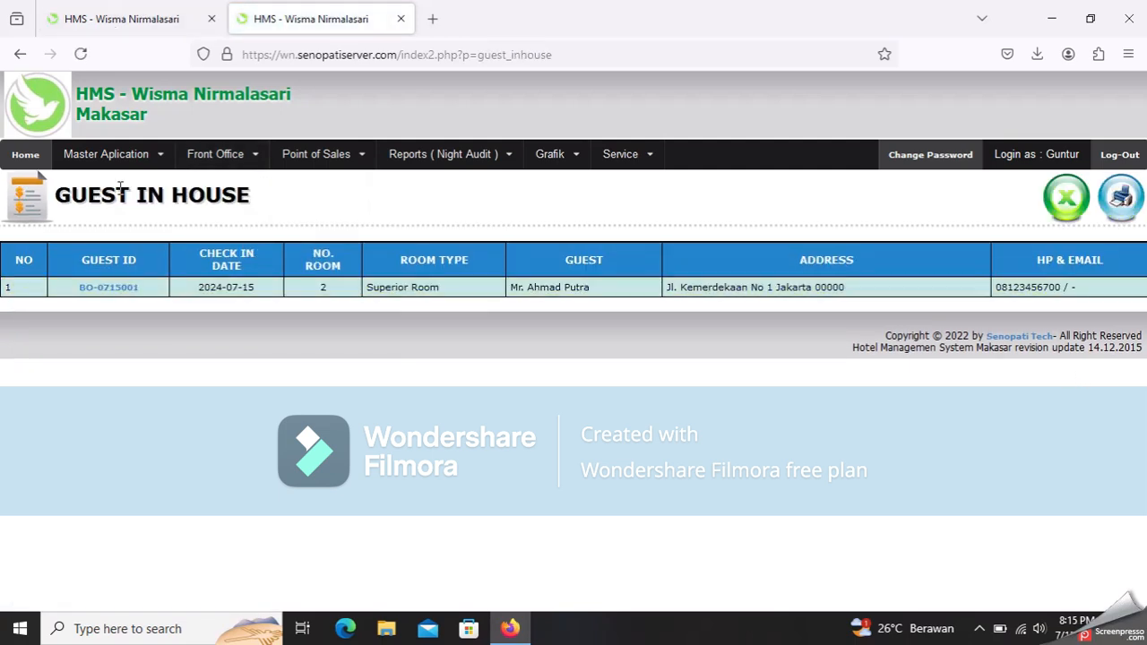
{"action": "mouse_move", "coordinate": [223, 169]}
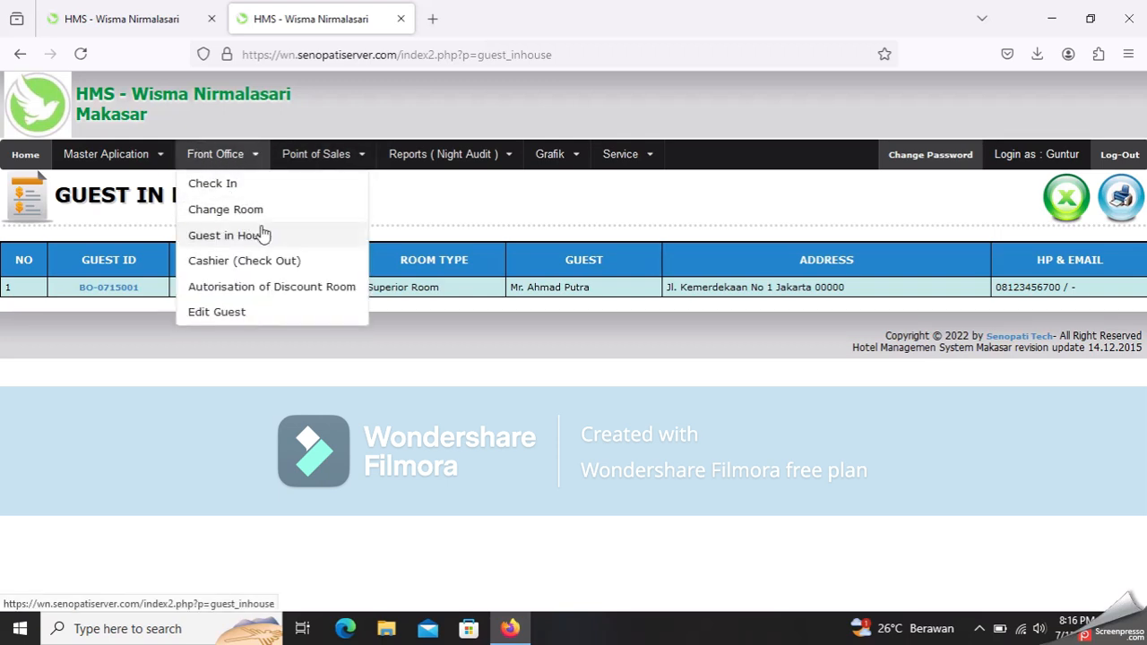
{"action": "mouse_move", "coordinate": [290, 169]}
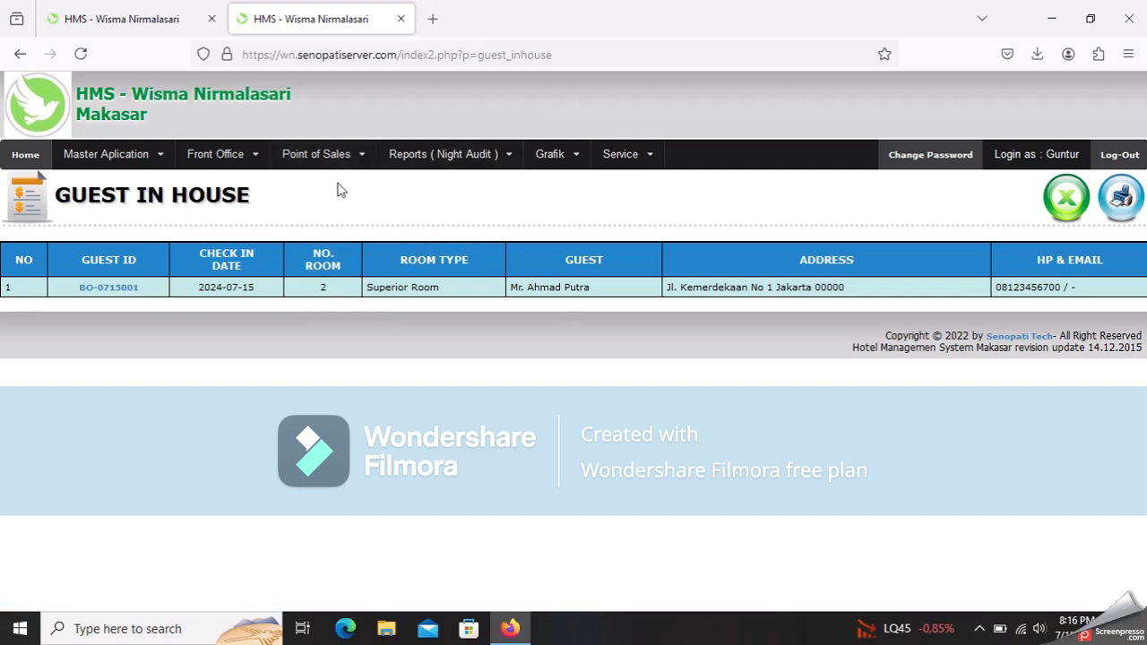
{"action": "mouse_move", "coordinate": [328, 170]}
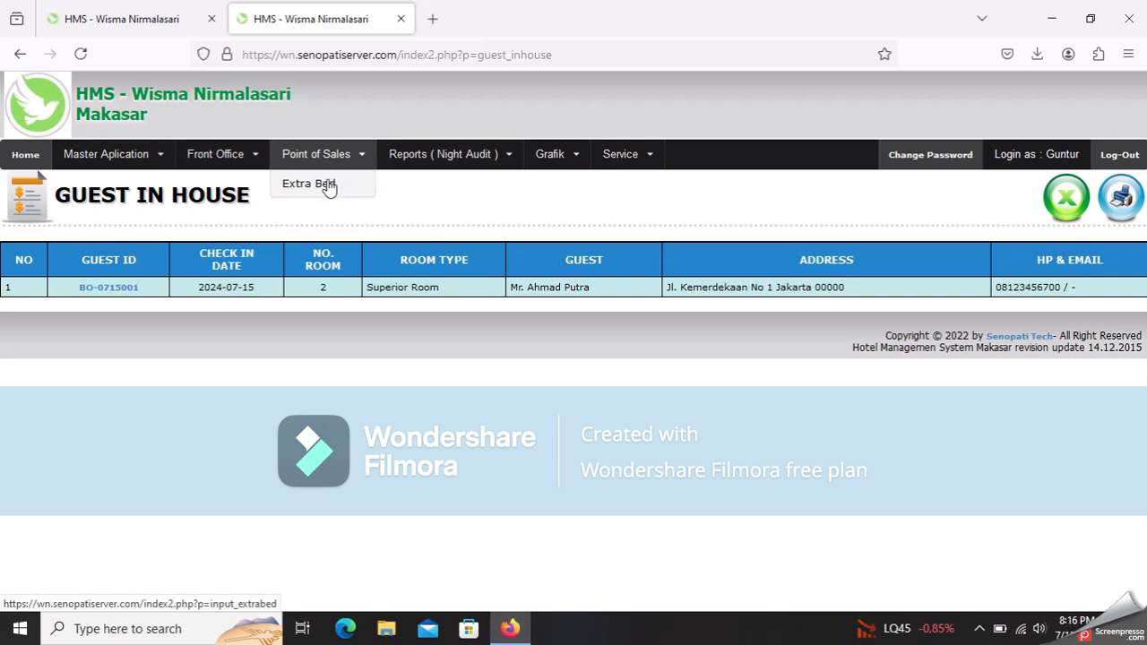
- Add an Additional Extra Bed charge of Rp. 80.000,00 to the room 2 guest's booking
{"action": "left_click", "coordinate": [328, 184]}
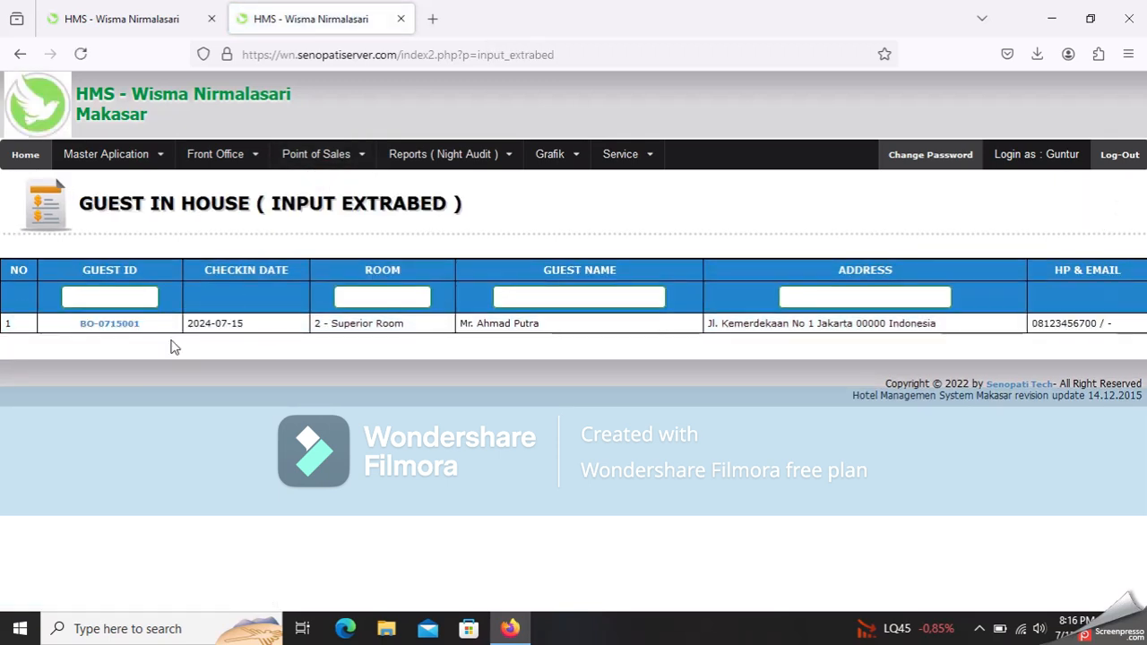
{"action": "left_click", "coordinate": [109, 324]}
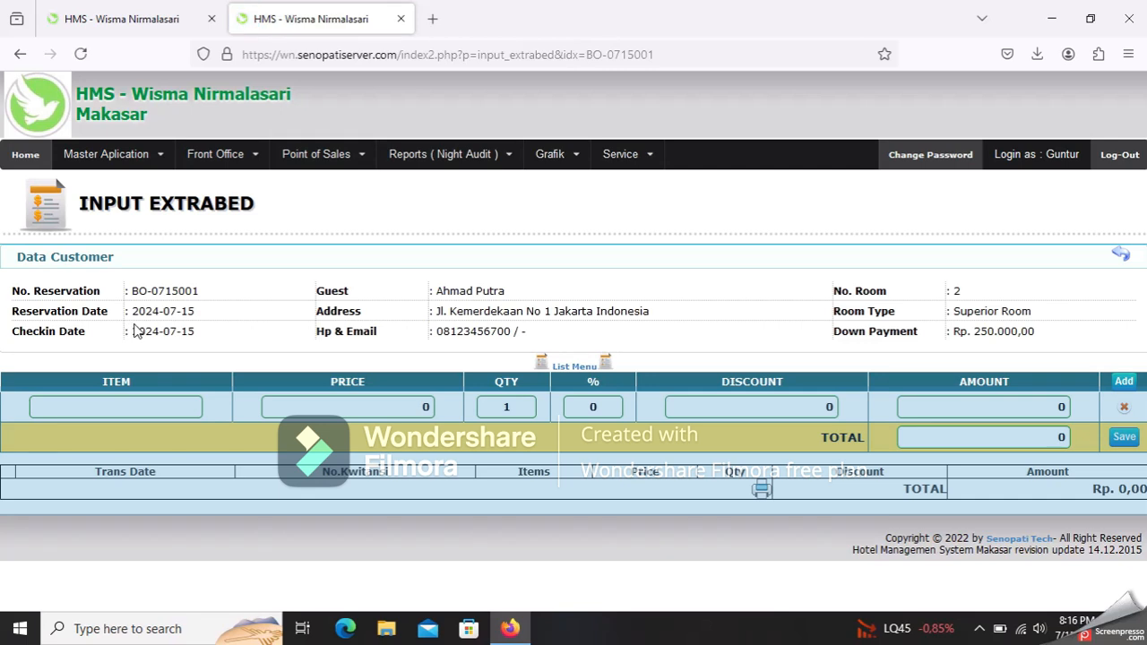
{"action": "left_click", "coordinate": [180, 408]}
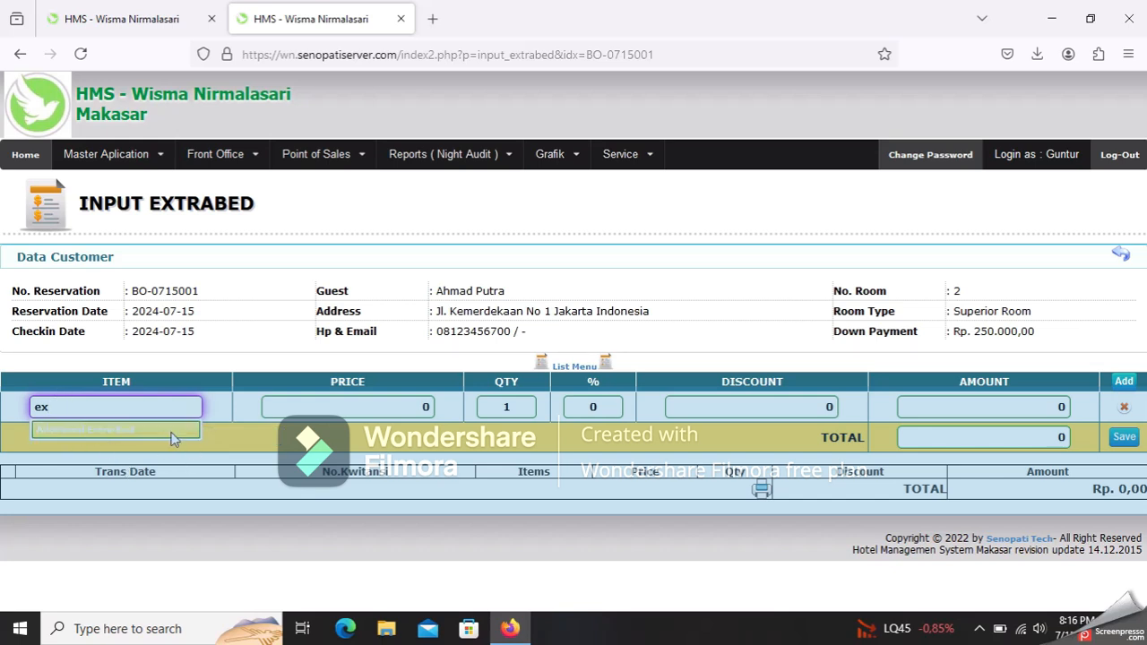
{"action": "left_click", "coordinate": [106, 430]}
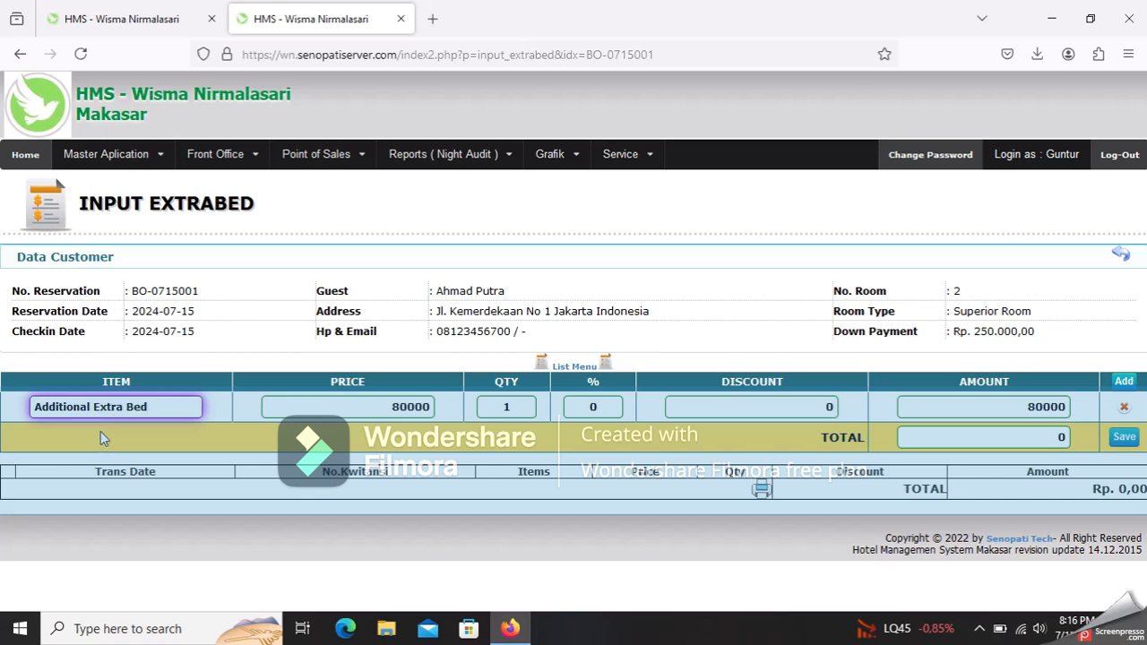
{"action": "left_click", "coordinate": [1122, 439]}
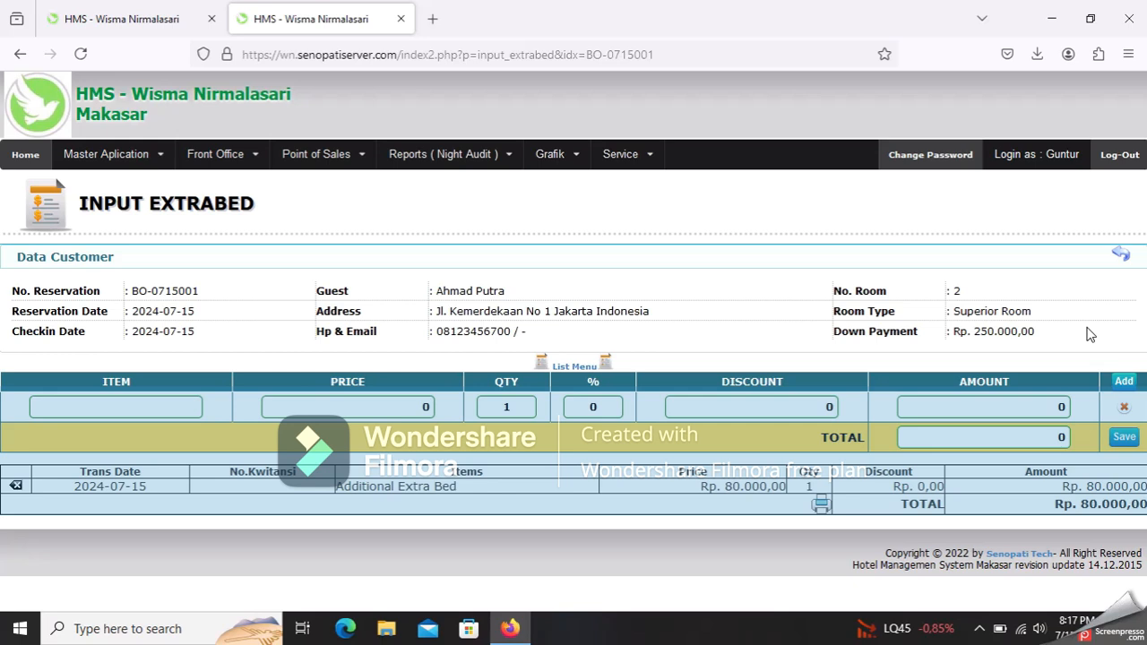
- From the cashier page, open the room 2 guest's checkout bill
{"action": "left_click", "coordinate": [240, 161]}
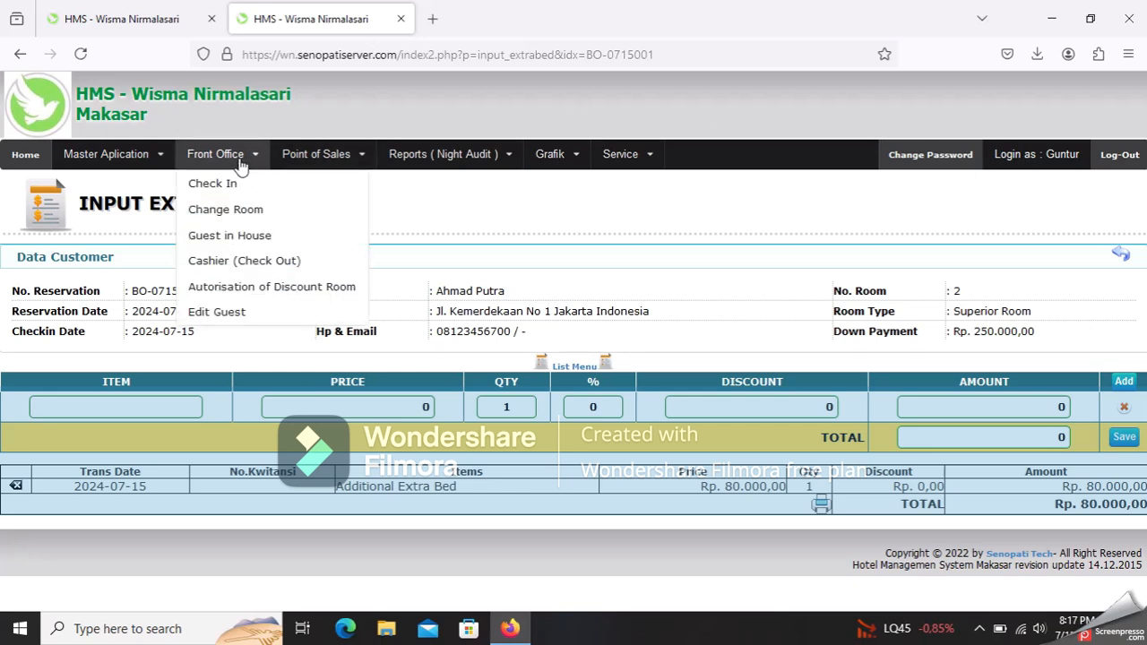
{"action": "left_click", "coordinate": [246, 262]}
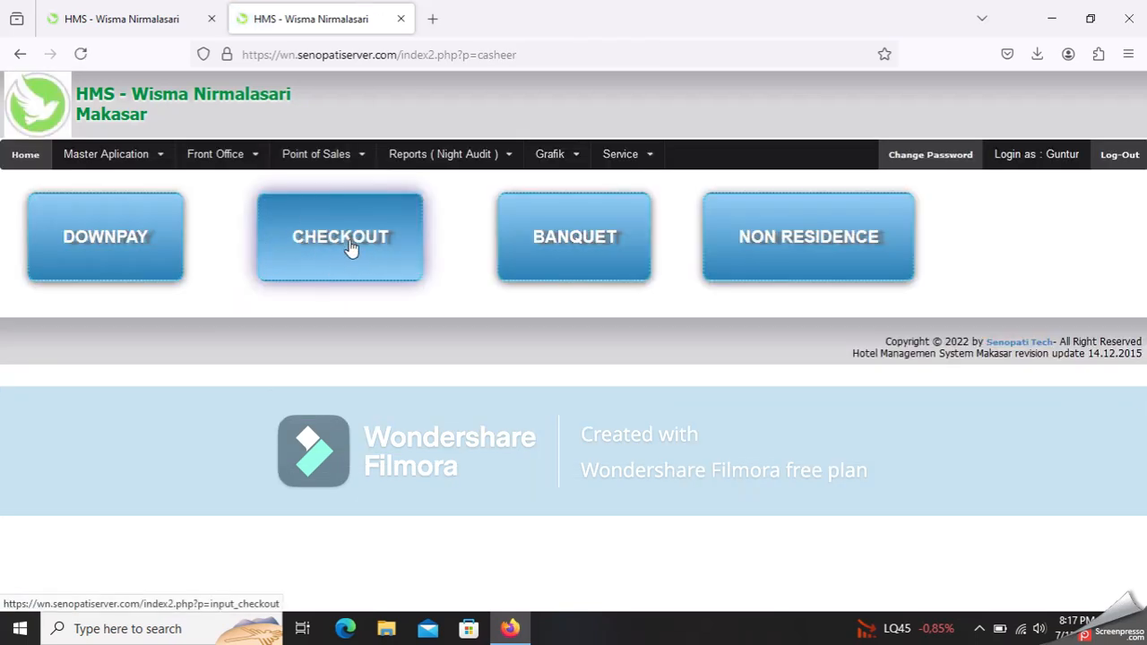
{"action": "left_click", "coordinate": [350, 248]}
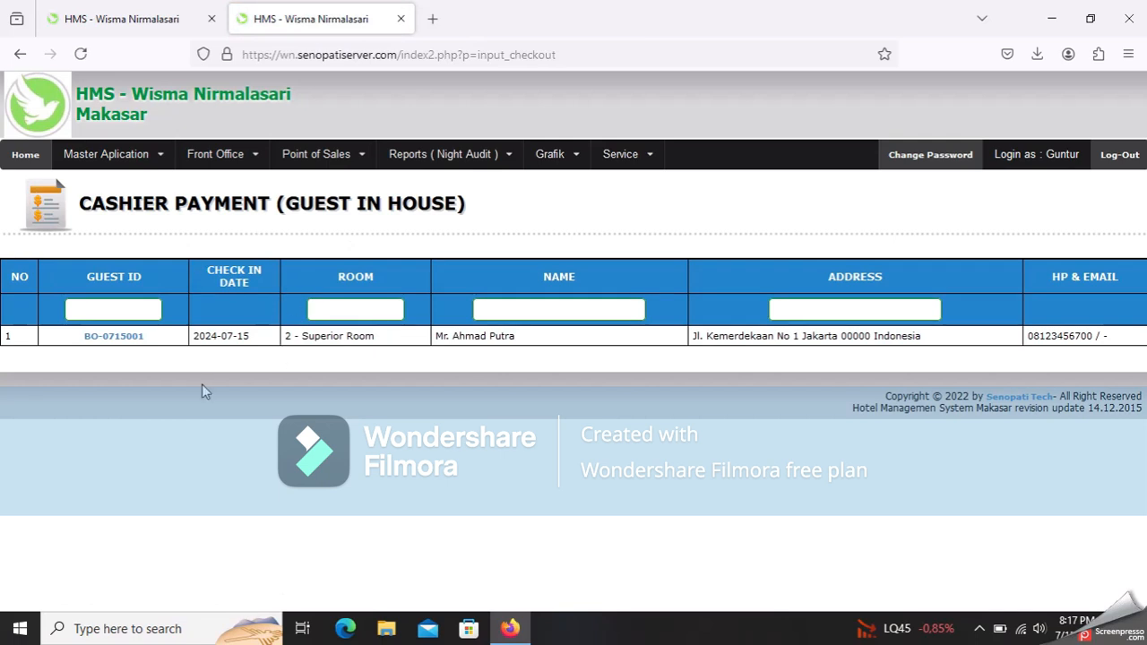
{"action": "left_click", "coordinate": [113, 338]}
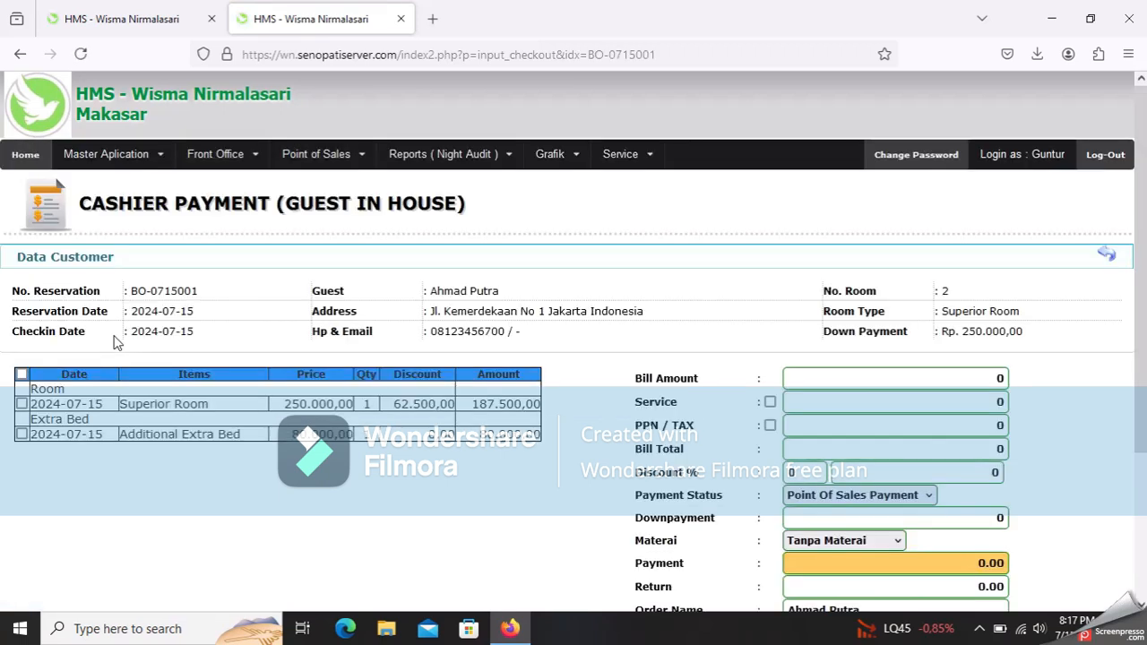
{"action": "scroll", "coordinate": [206, 375], "scroll_direction": "down", "scroll_amount": 3}
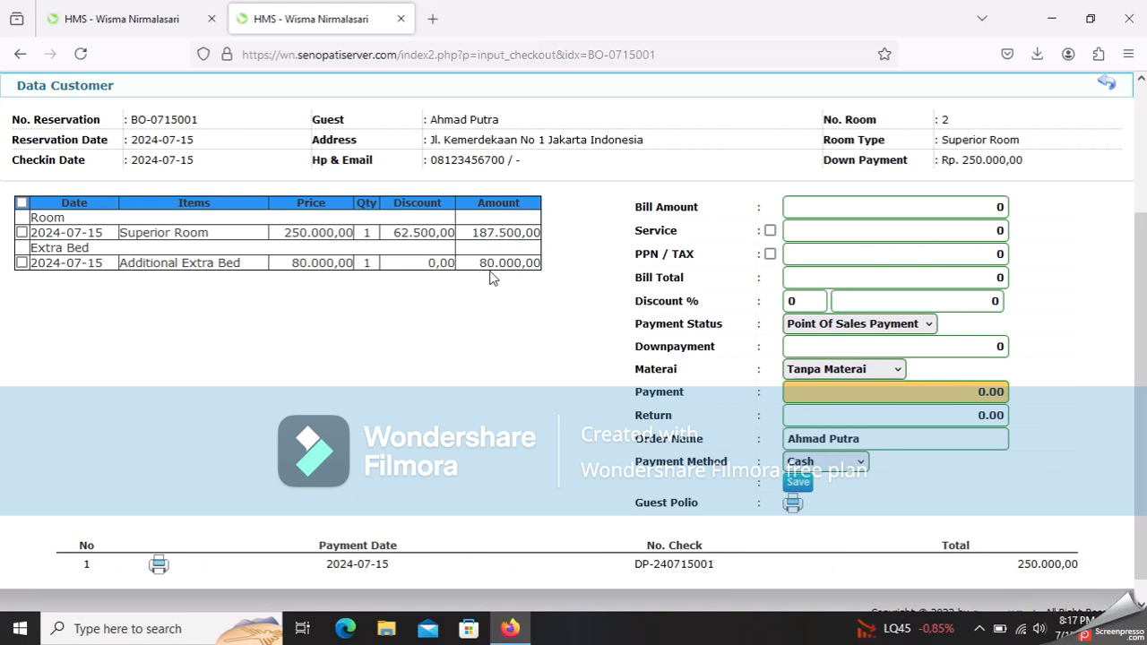
- Tick the Superior Room and Additional Extra Bed charges, plus select-all, on the bill
{"action": "left_click", "coordinate": [21, 233]}
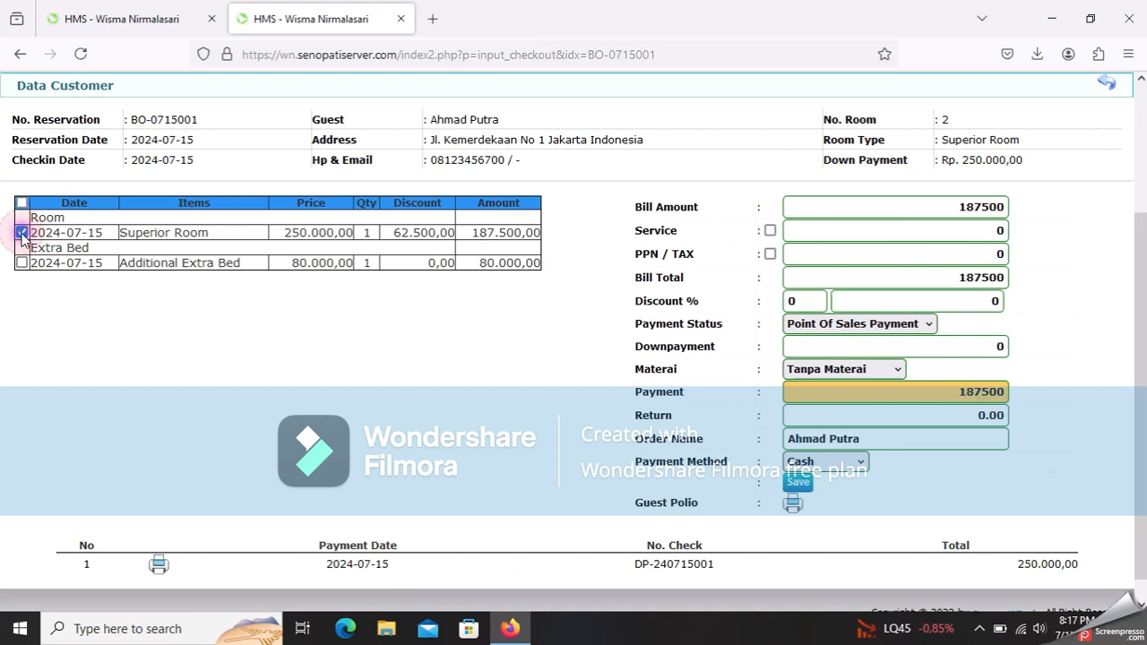
{"action": "left_click", "coordinate": [22, 262]}
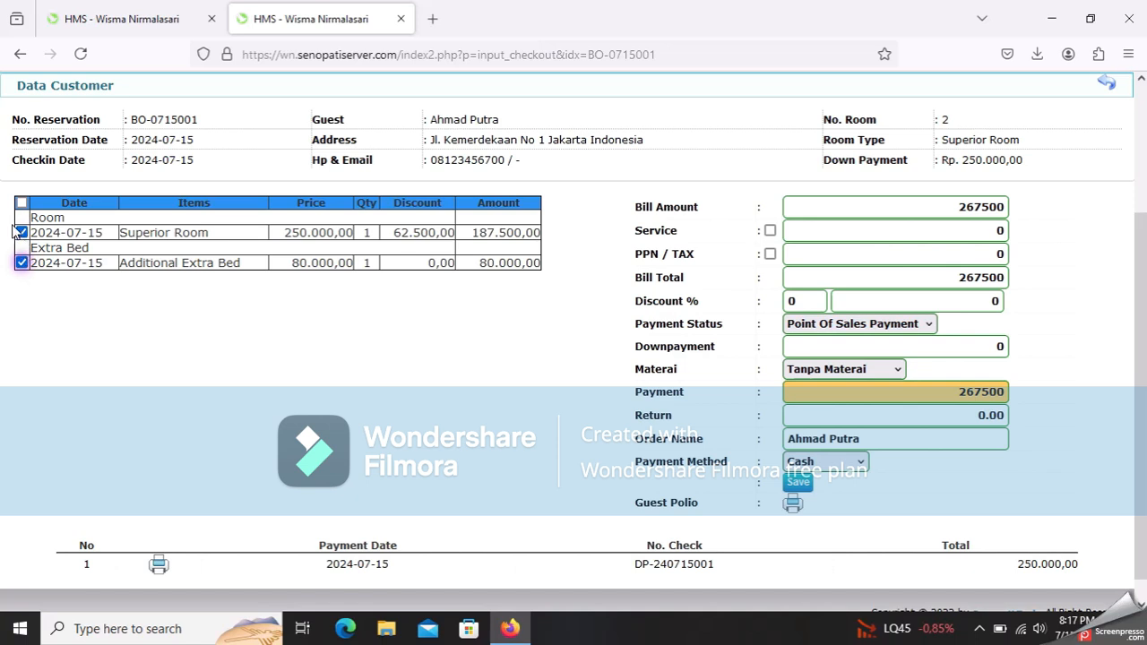
{"action": "left_click", "coordinate": [22, 203]}
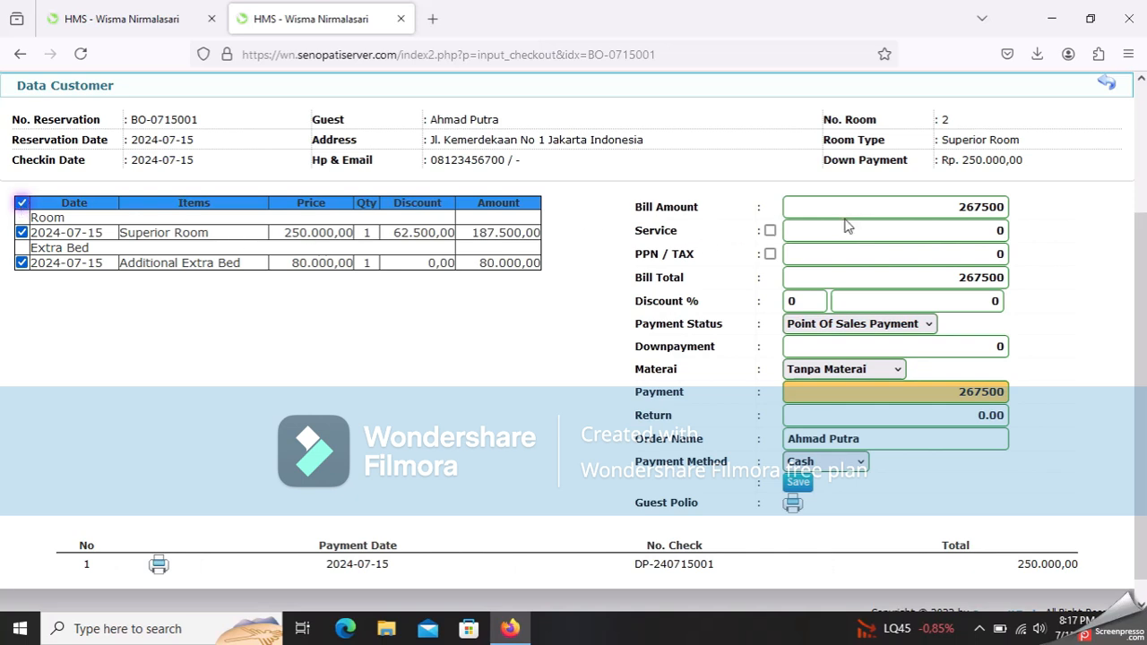
- Add the service charge and PPN tax, then remove the service charge again
{"action": "left_click", "coordinate": [770, 231]}
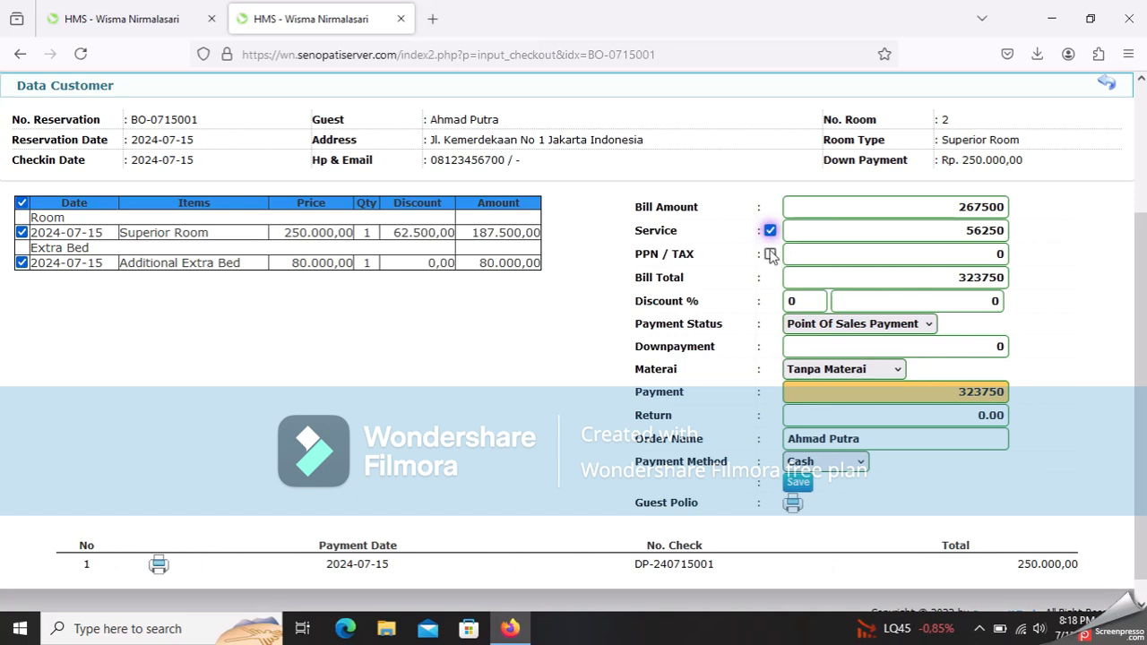
{"action": "left_click", "coordinate": [770, 254]}
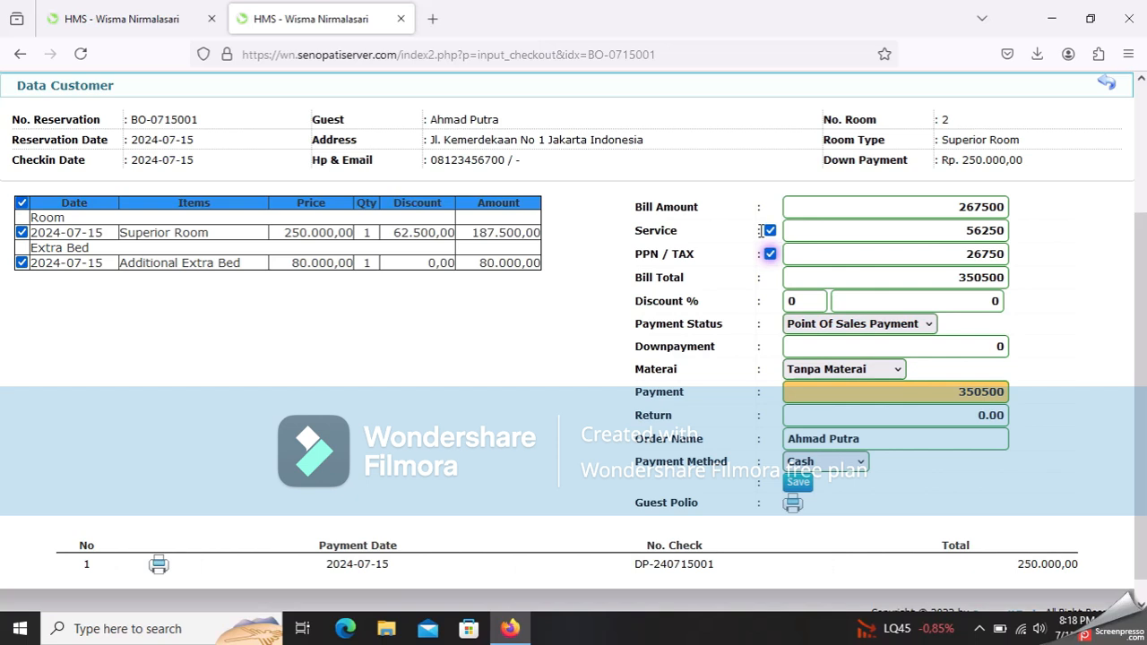
{"action": "left_click", "coordinate": [770, 230]}
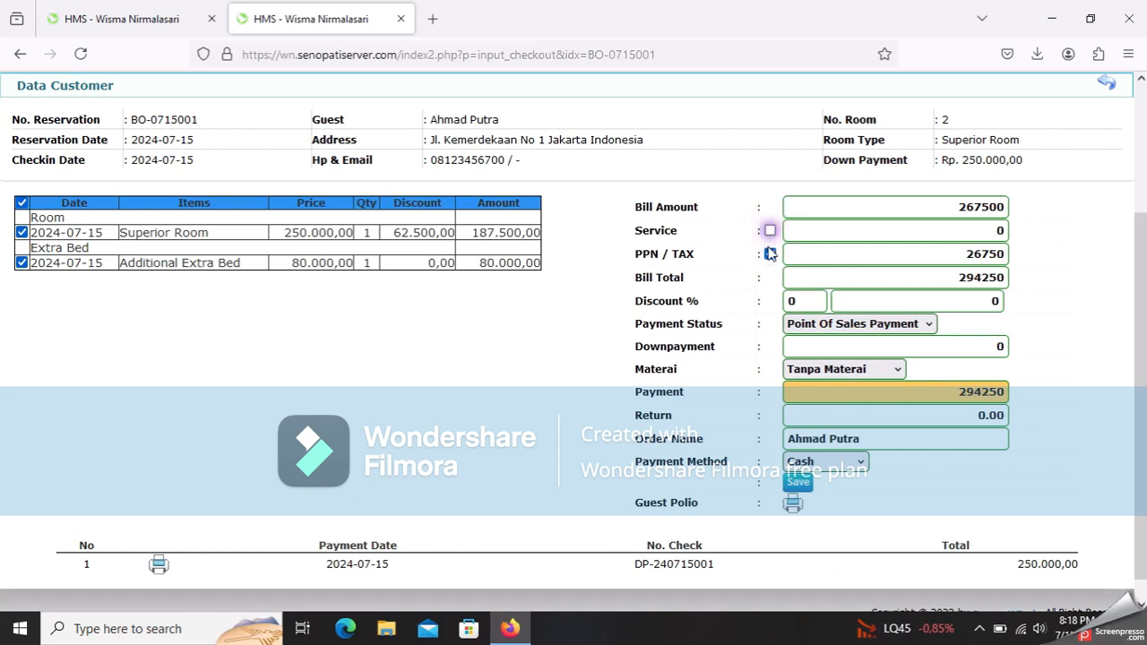
- Remove the PPN tax, try a 50% discount, then reset Discount % to 0
{"action": "left_click", "coordinate": [770, 255]}
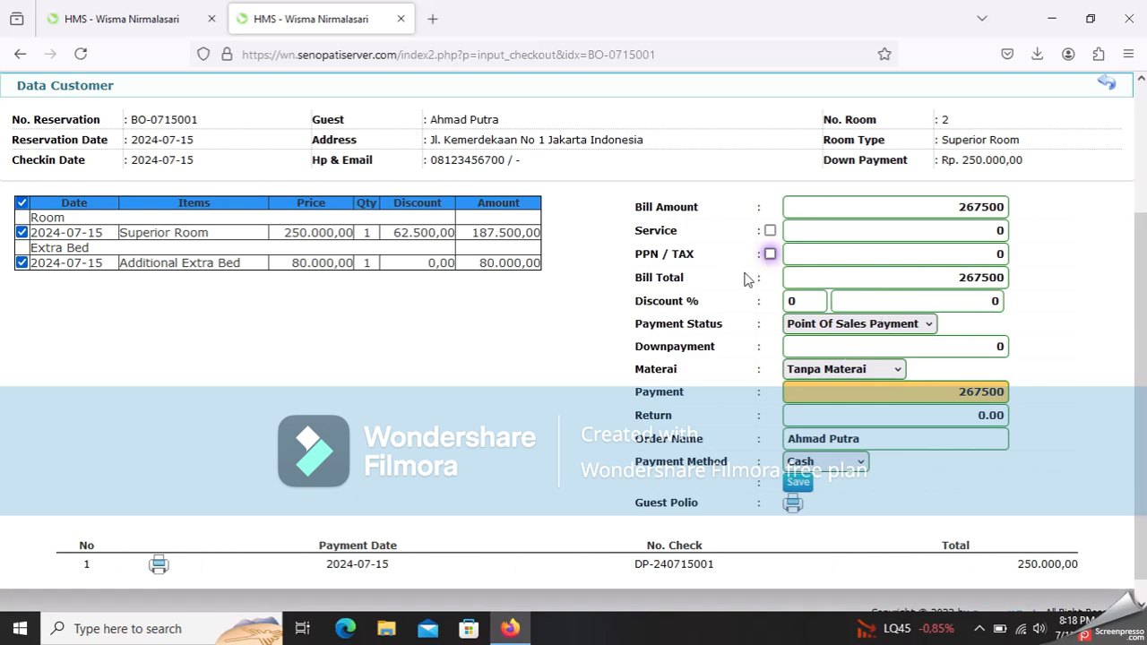
{"action": "double_click", "coordinate": [815, 303]}
{"action": "type", "text": "5"}
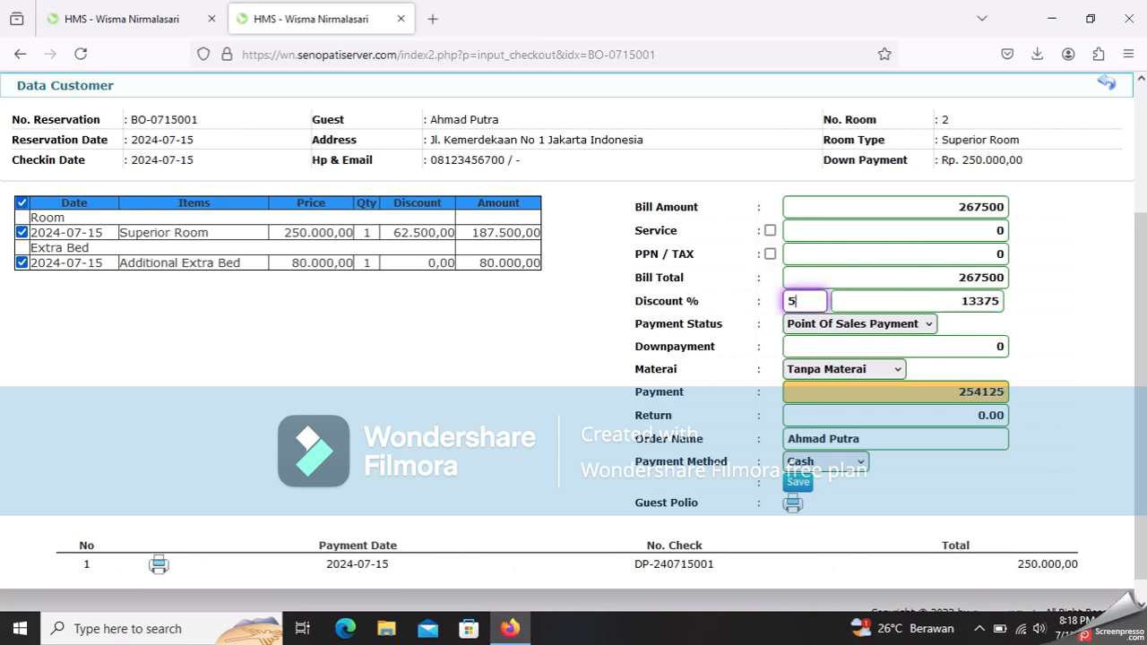
{"action": "type", "text": "0"}
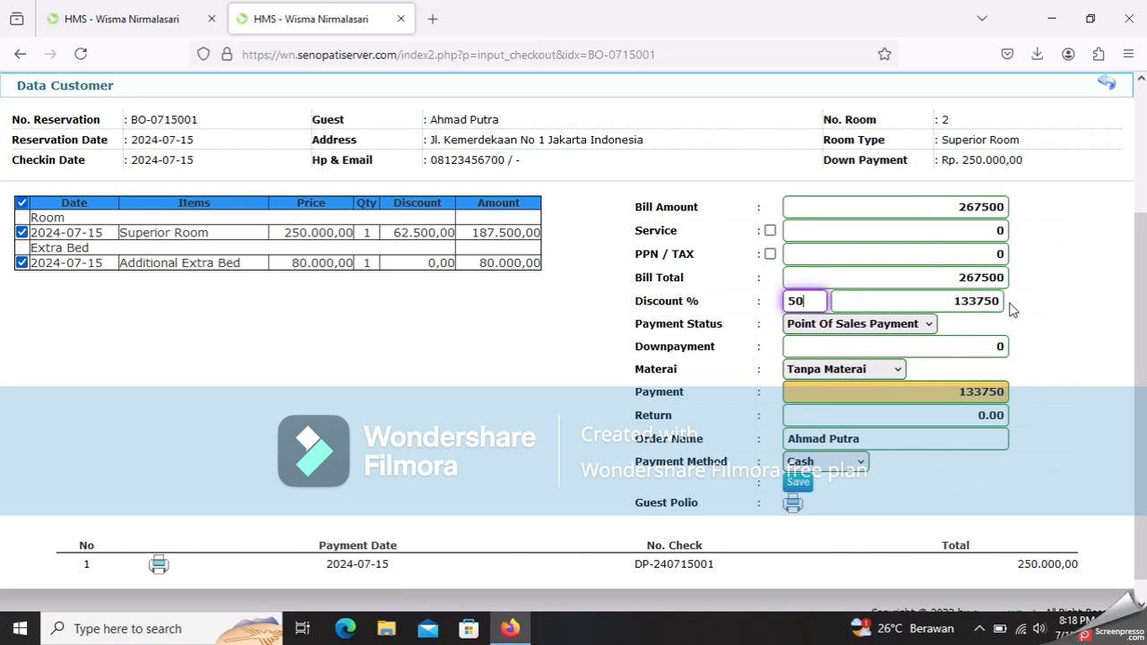
{"action": "left_click", "coordinate": [804, 301]}
{"action": "key", "text": "BackSpace"}
{"action": "key", "text": "BackSpace"}
{"action": "type", "text": "0"}
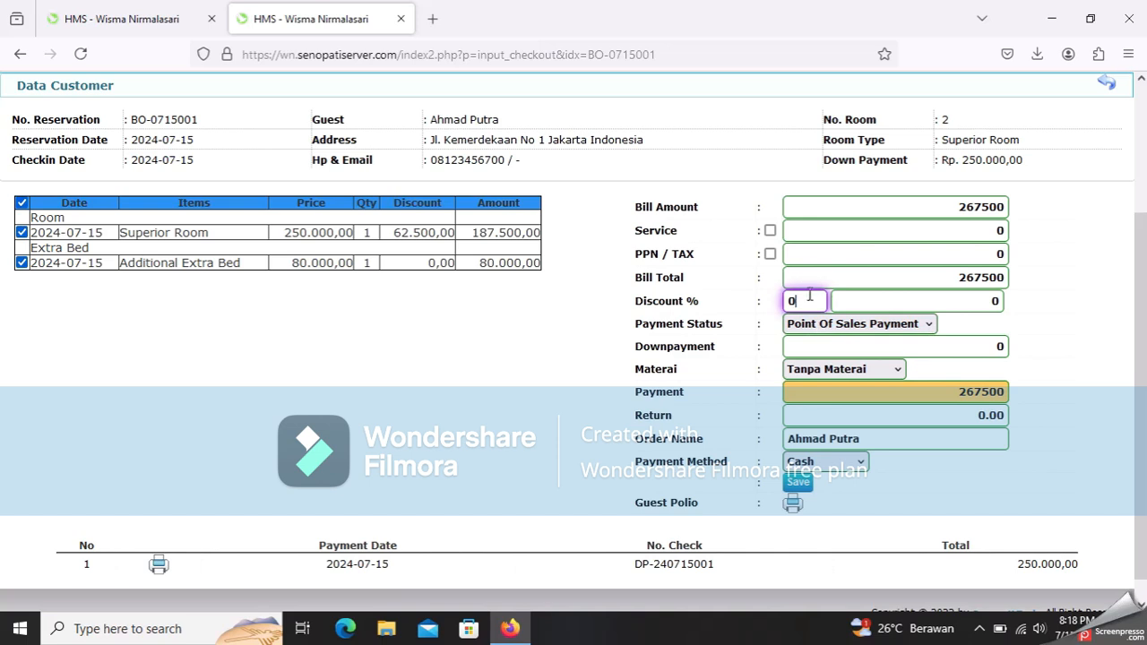
- Set Payment Status to Check Out Room and save the 17500 cash payment
{"action": "left_click", "coordinate": [830, 328]}
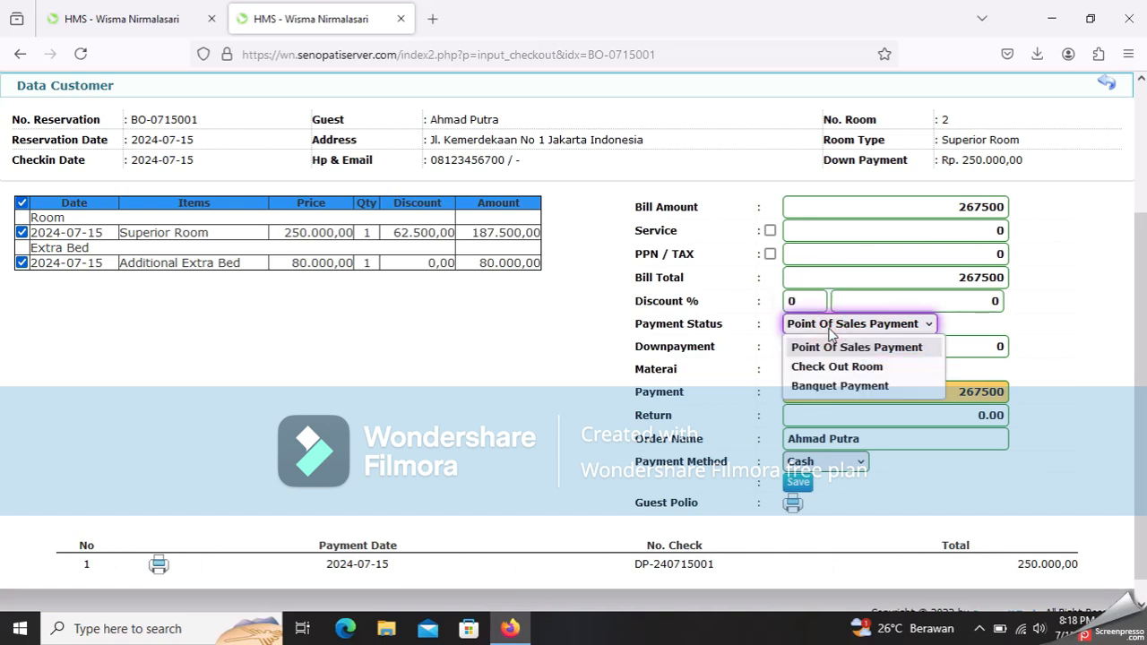
{"action": "left_click", "coordinate": [830, 330]}
{"action": "left_click", "coordinate": [832, 329]}
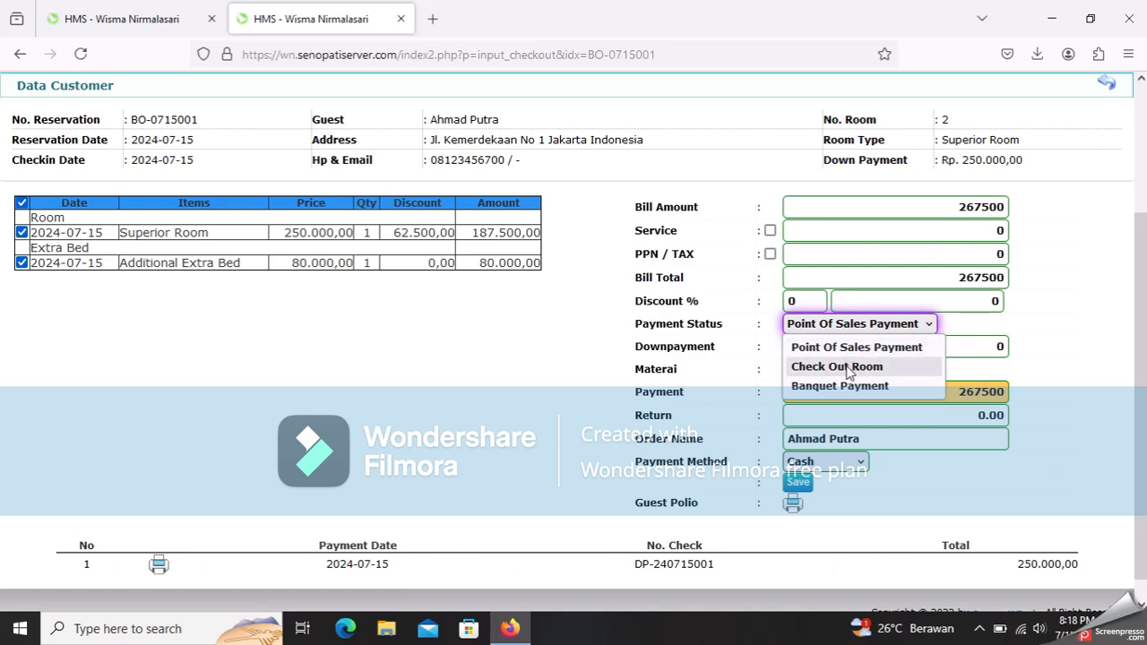
{"action": "left_click", "coordinate": [859, 368]}
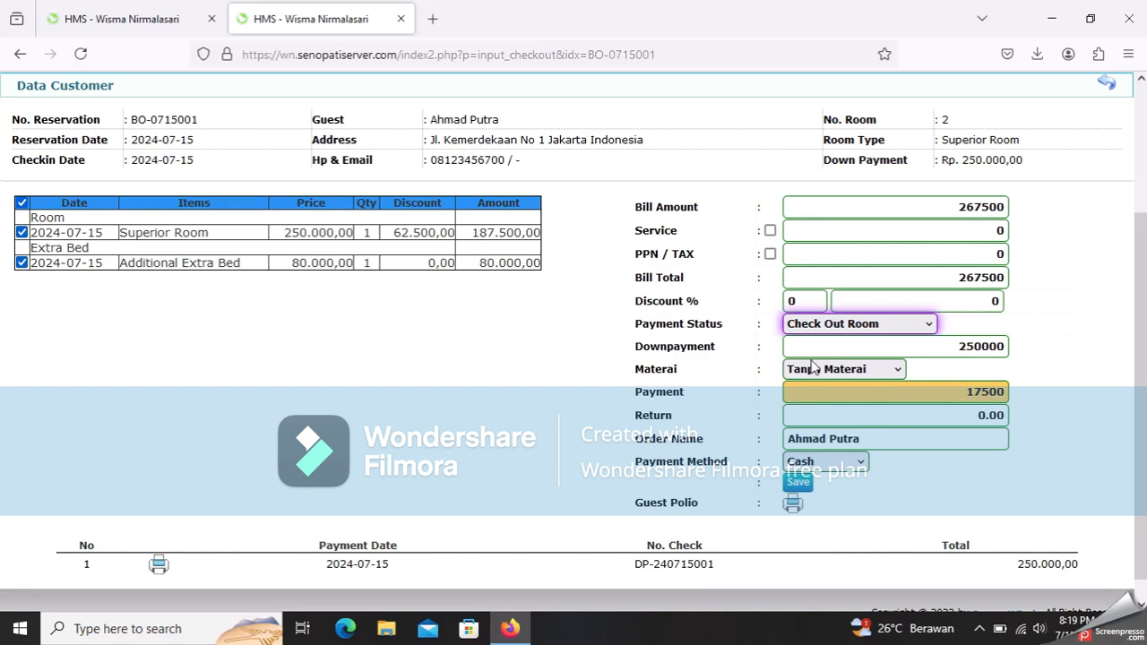
{"action": "left_click", "coordinate": [846, 332]}
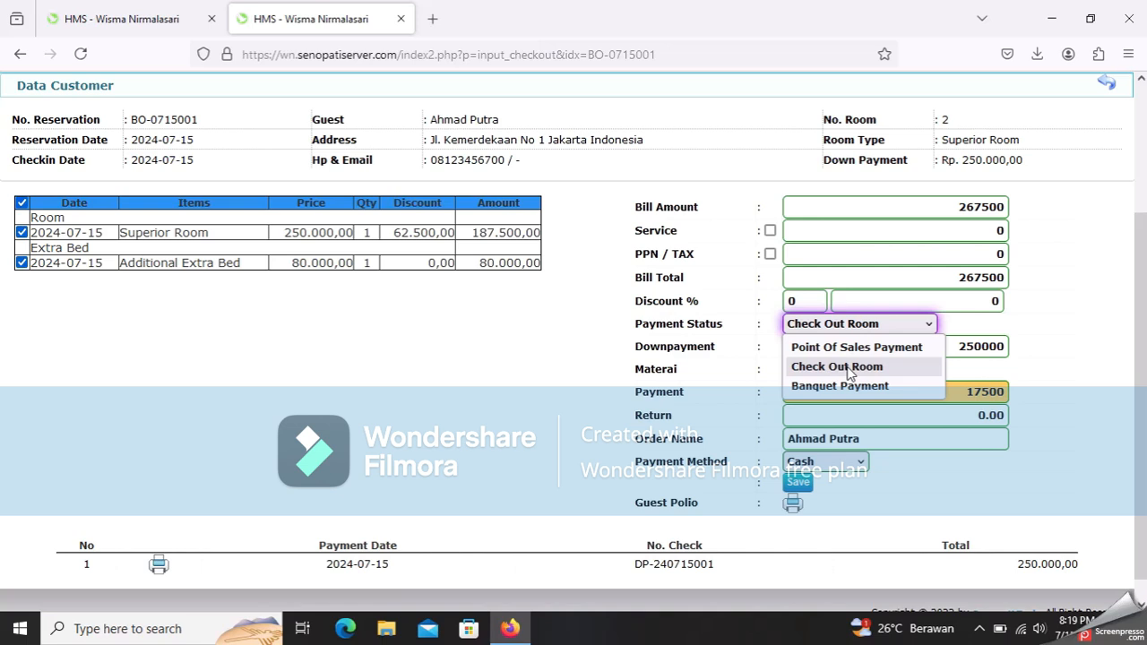
{"action": "left_click", "coordinate": [849, 371]}
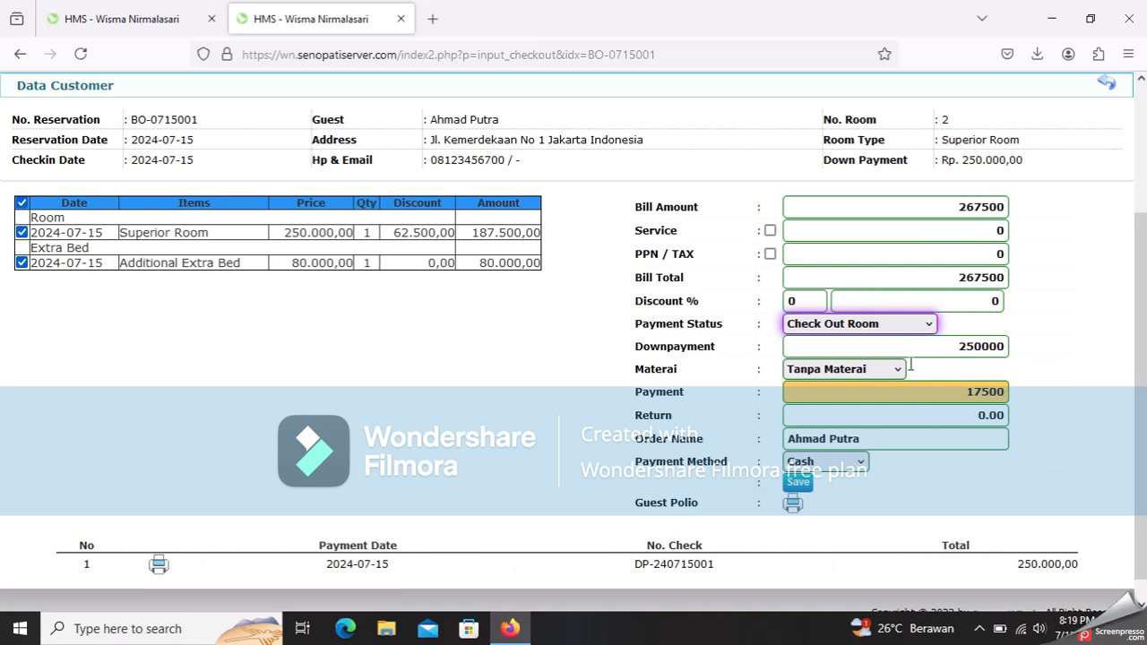
{"action": "scroll", "coordinate": [847, 499], "scroll_direction": "down", "scroll_amount": 1}
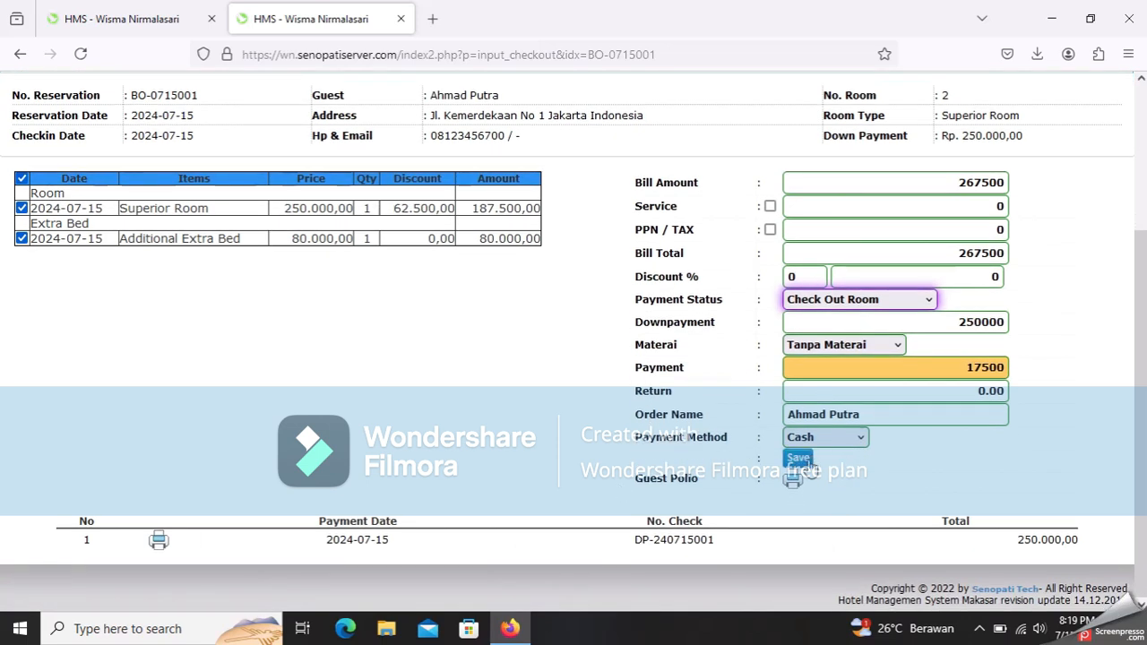
{"action": "left_click", "coordinate": [804, 458]}
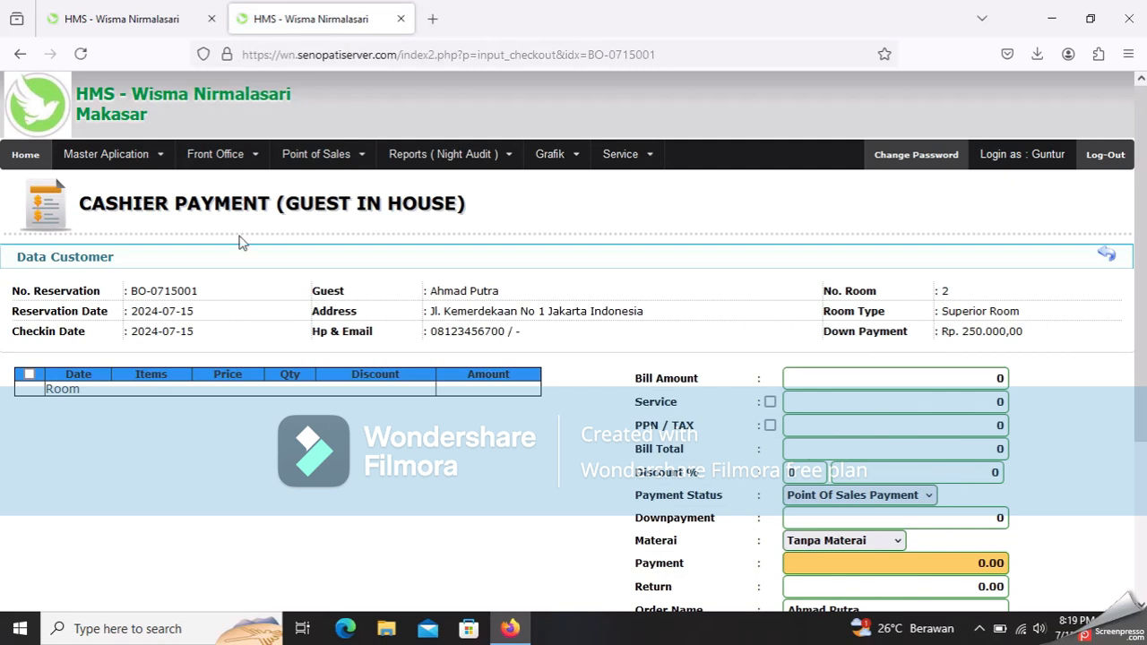
- Scroll to the payment history listing the 250.000,00 downpayment and 17500 payment BYR-240715001
{"action": "scroll", "coordinate": [706, 365], "scroll_direction": "down", "scroll_amount": 3}
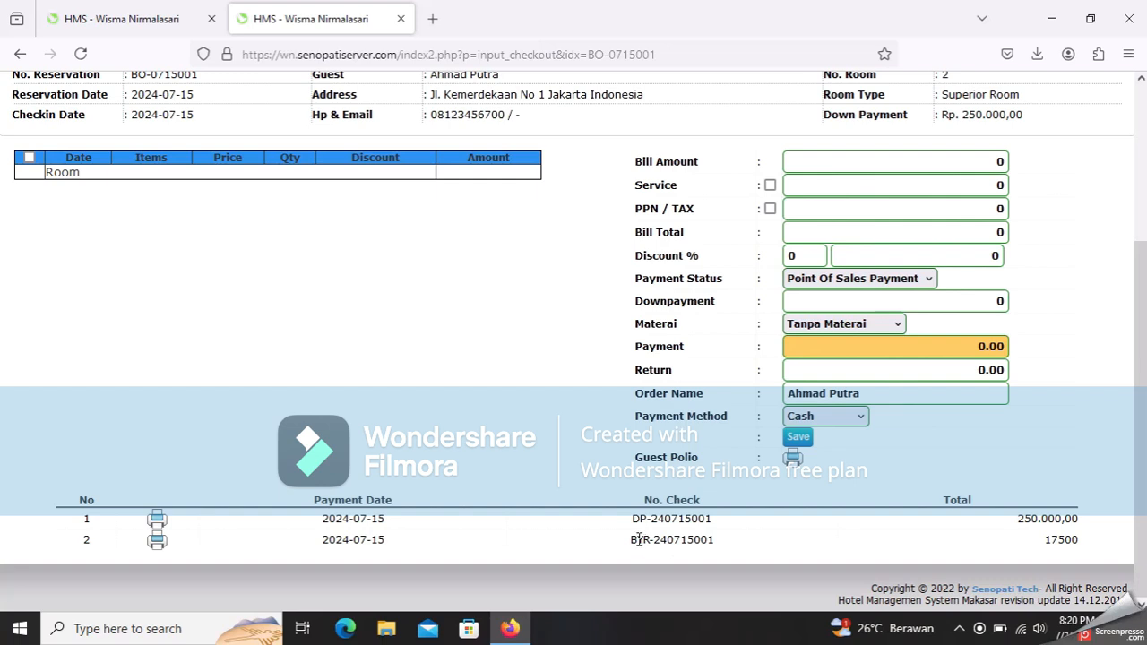
{"action": "left_click", "coordinate": [156, 540]}
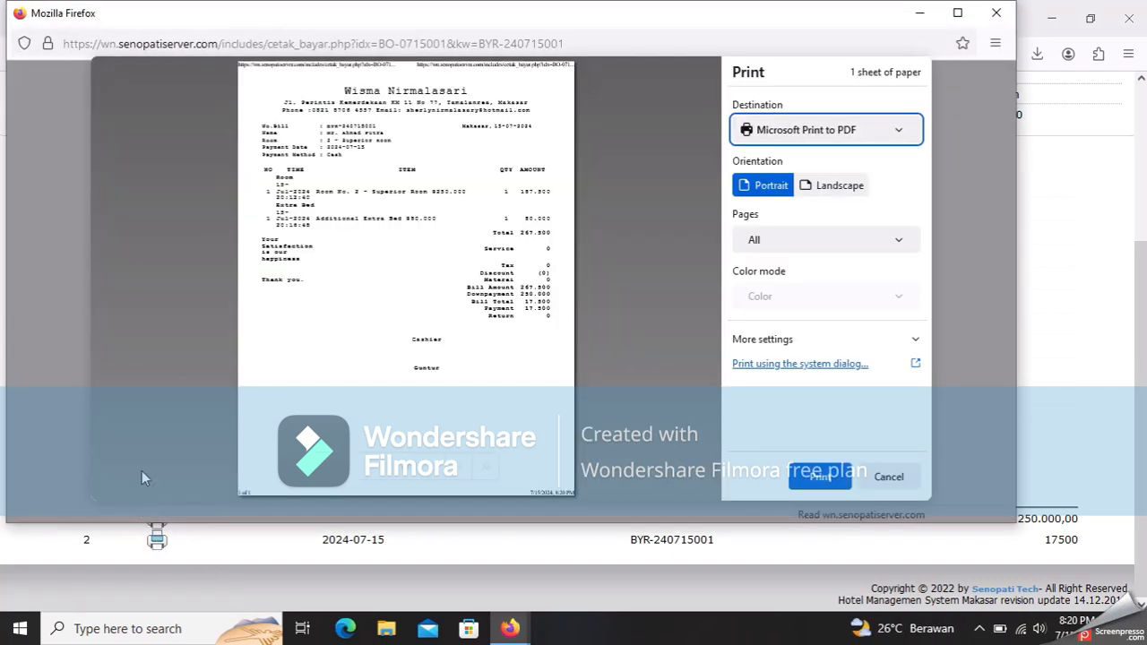
{"action": "left_click", "coordinate": [828, 477]}
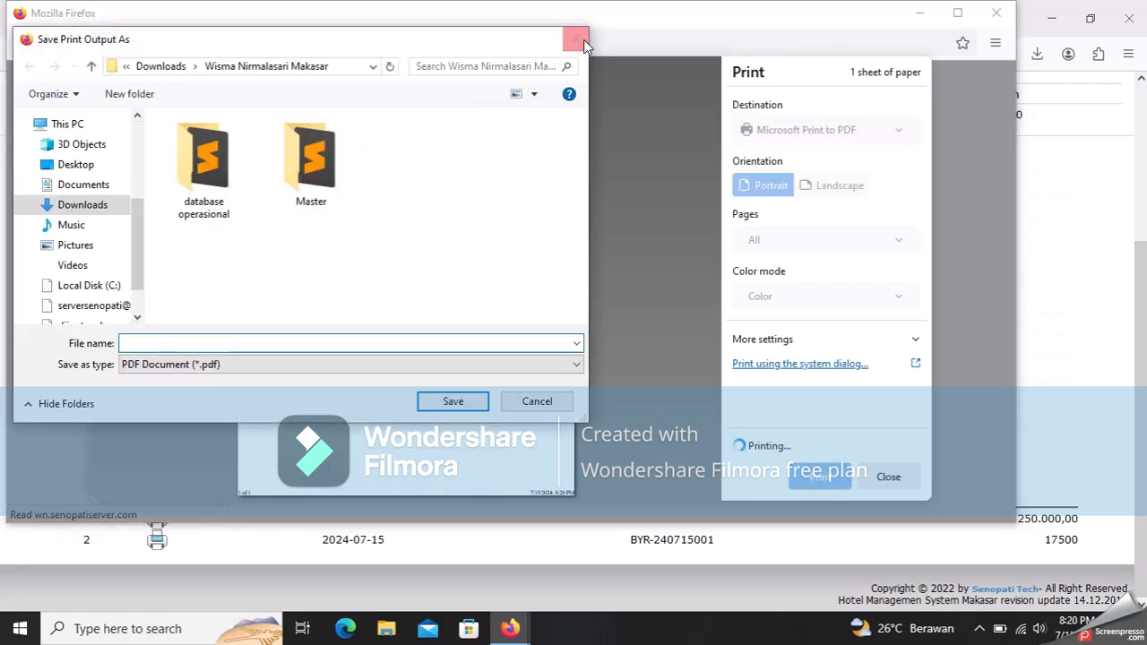
{"action": "left_click", "coordinate": [576, 37]}
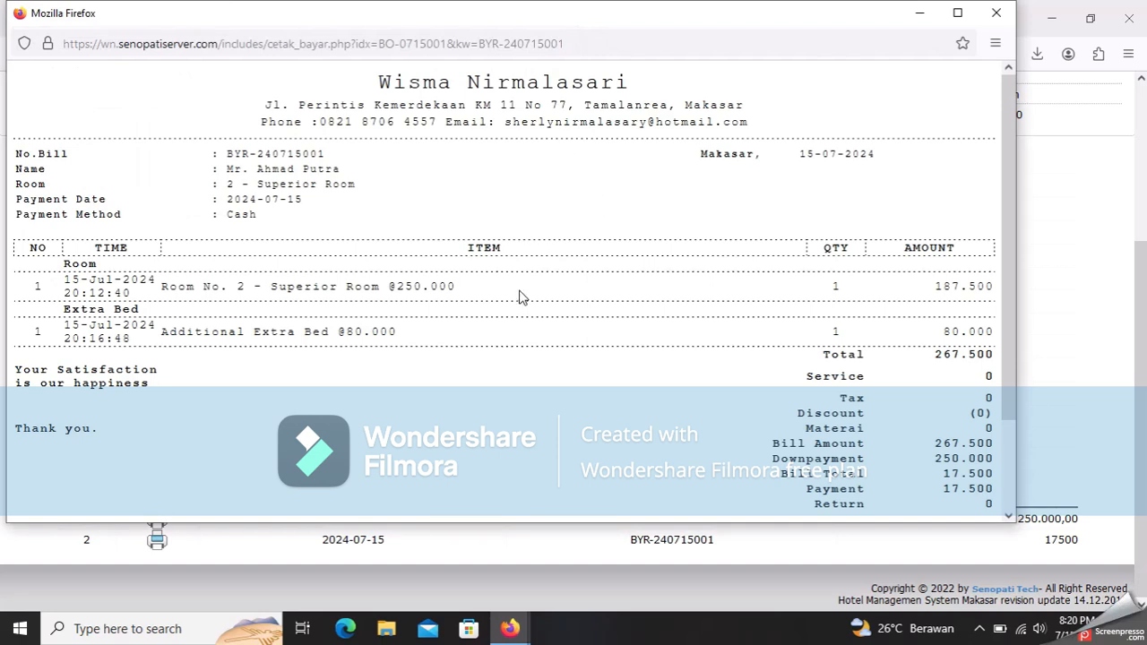
{"action": "scroll", "coordinate": [523, 301], "scroll_direction": "down", "scroll_amount": 2}
{"action": "scroll", "coordinate": [528, 310], "scroll_direction": "up", "scroll_amount": 2}
{"action": "scroll", "coordinate": [528, 310], "scroll_direction": "down", "scroll_amount": 2}
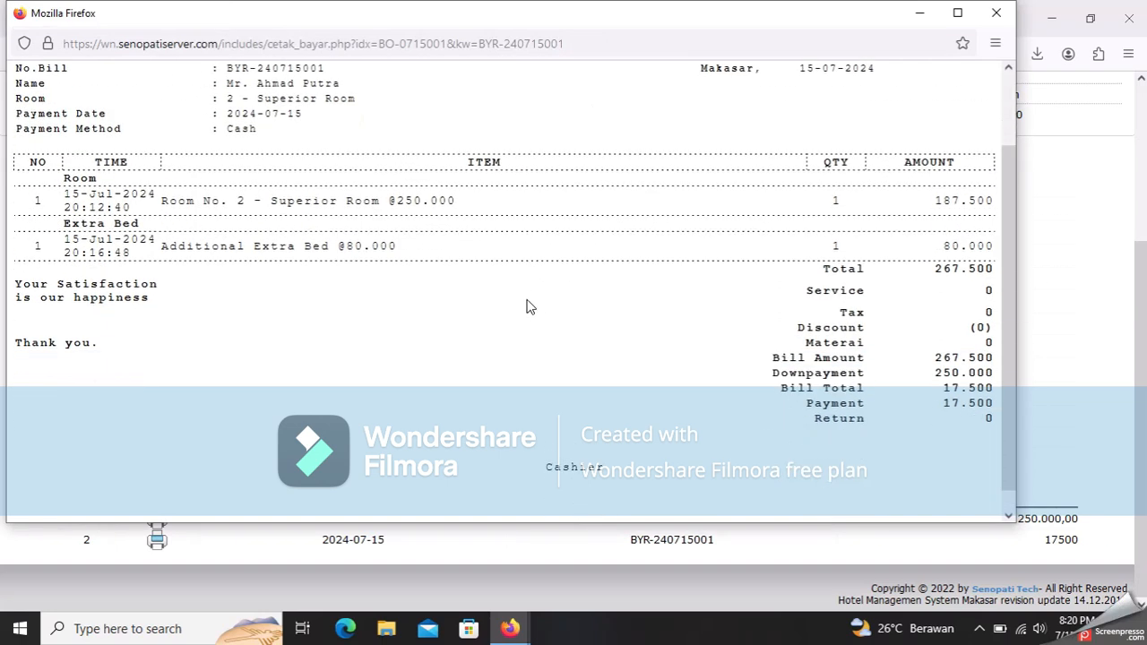
{"action": "scroll", "coordinate": [528, 307], "scroll_direction": "down", "scroll_amount": 1}
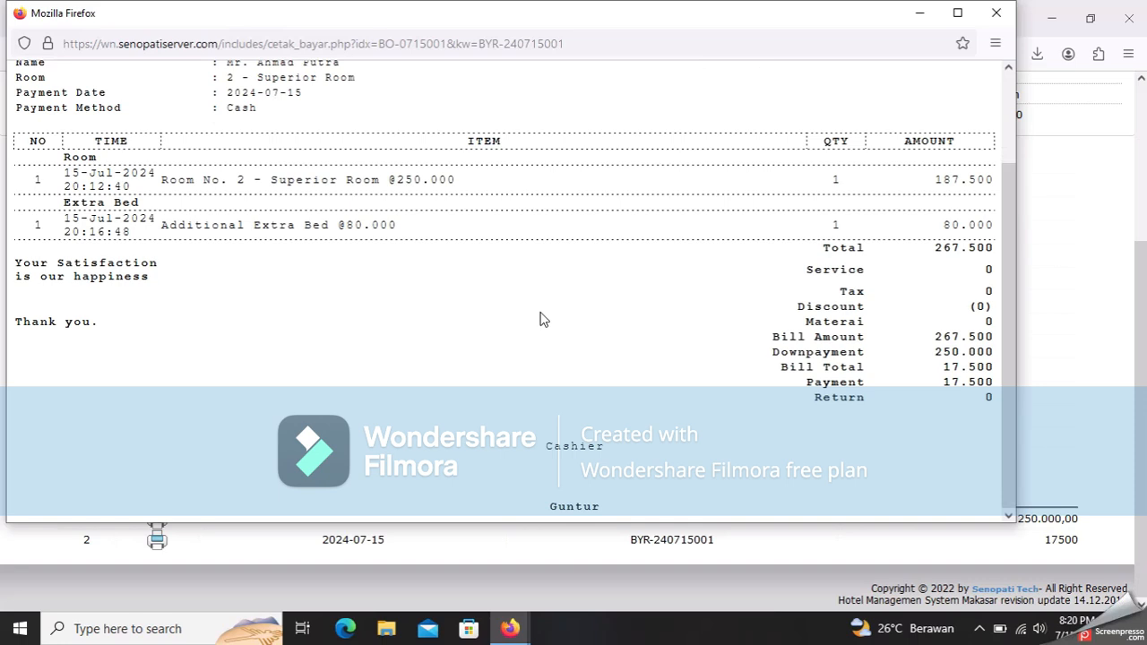
{"action": "scroll", "coordinate": [475, 323], "scroll_direction": "up", "scroll_amount": 2}
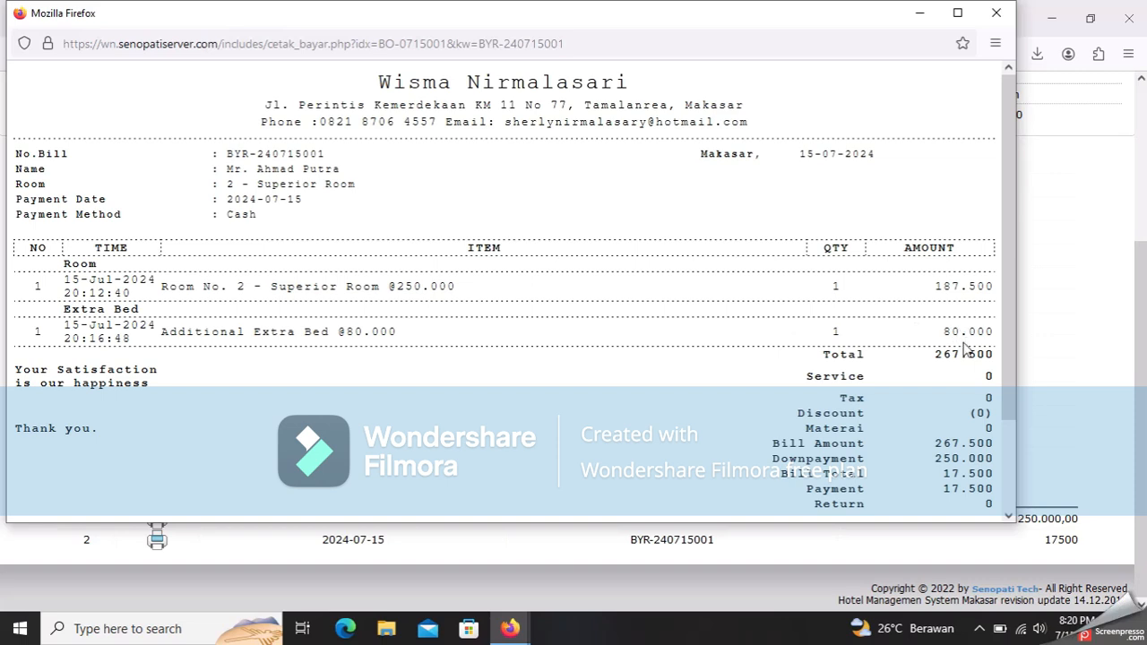
{"action": "scroll", "coordinate": [966, 351], "scroll_direction": "down", "scroll_amount": 2}
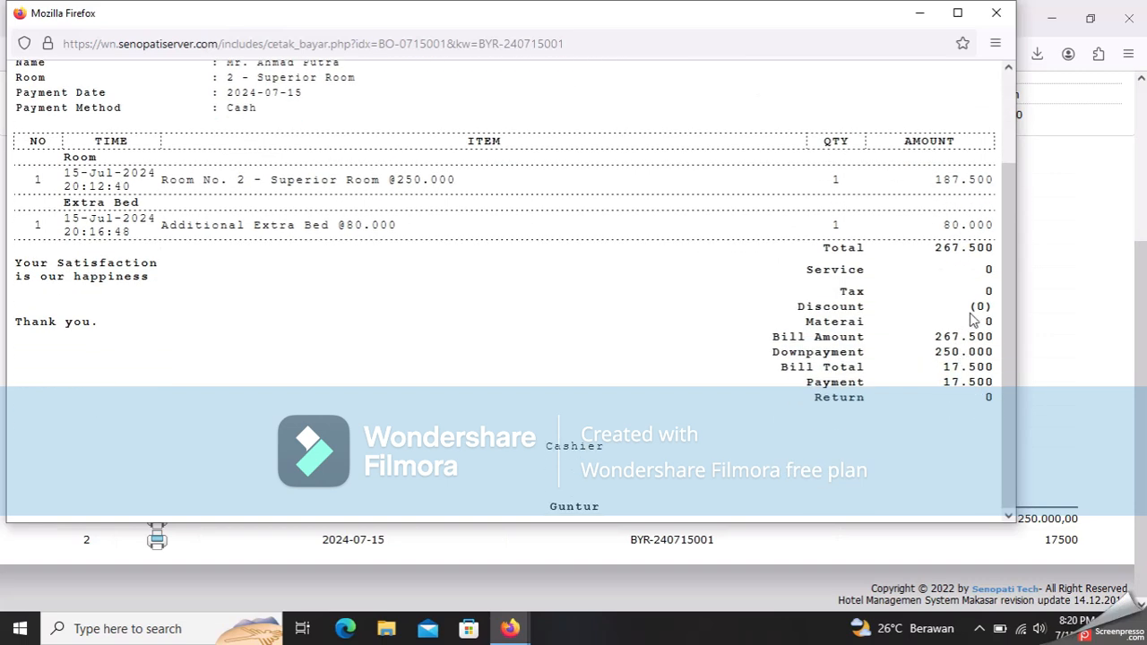
{"action": "left_click", "coordinate": [964, 388]}
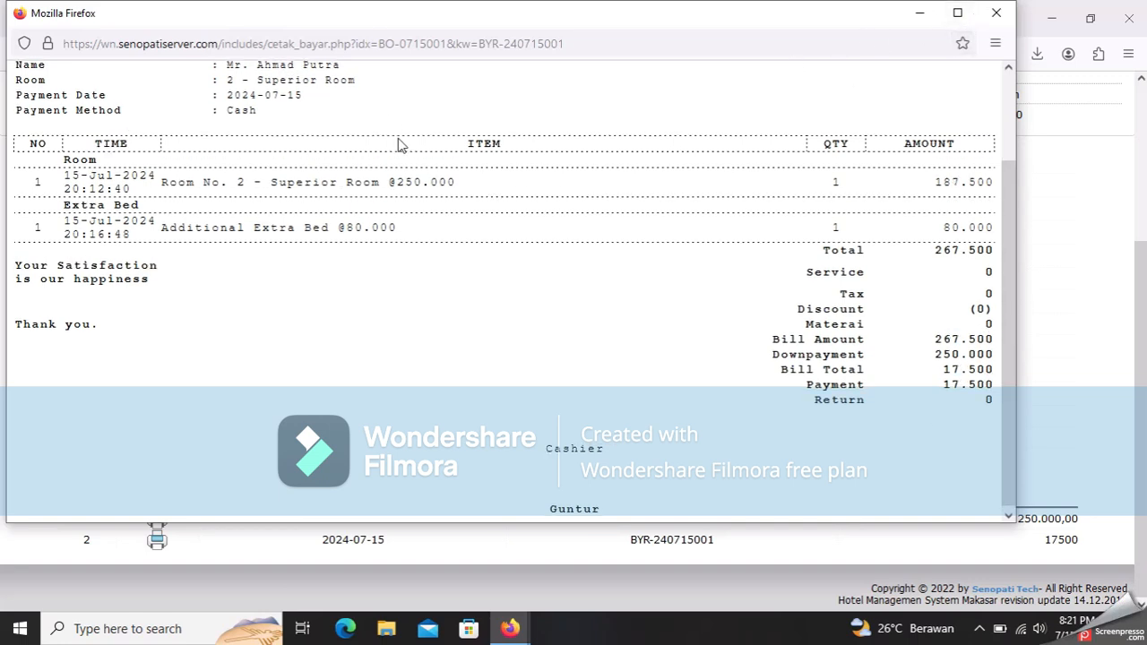
{"action": "scroll", "coordinate": [448, 161], "scroll_direction": "up", "scroll_amount": 2}
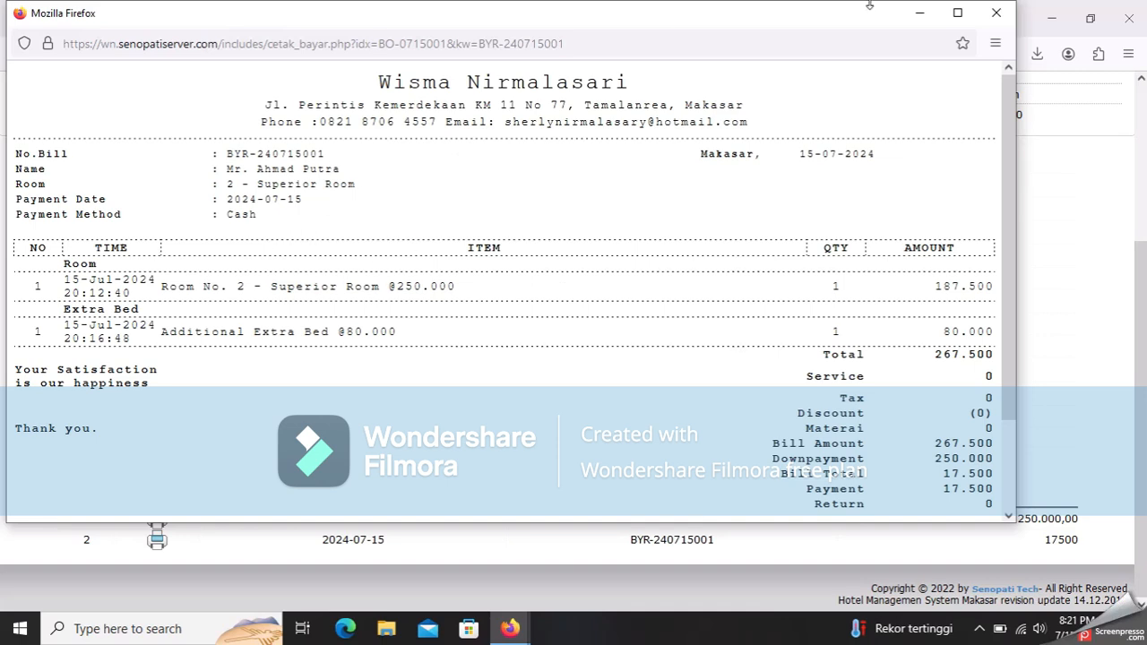
{"action": "left_click", "coordinate": [996, 12]}
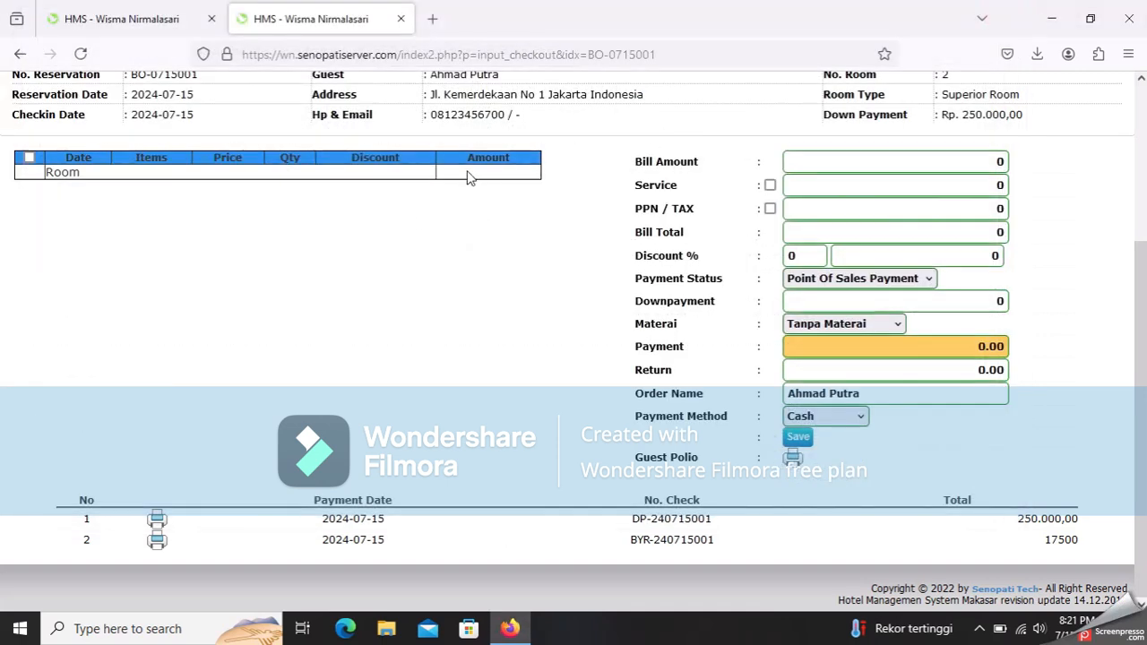
- Open the Checkin Report from the night audit reports menu
{"action": "scroll", "coordinate": [466, 189], "scroll_direction": "up", "scroll_amount": 3}
{"action": "left_click", "coordinate": [244, 163]}
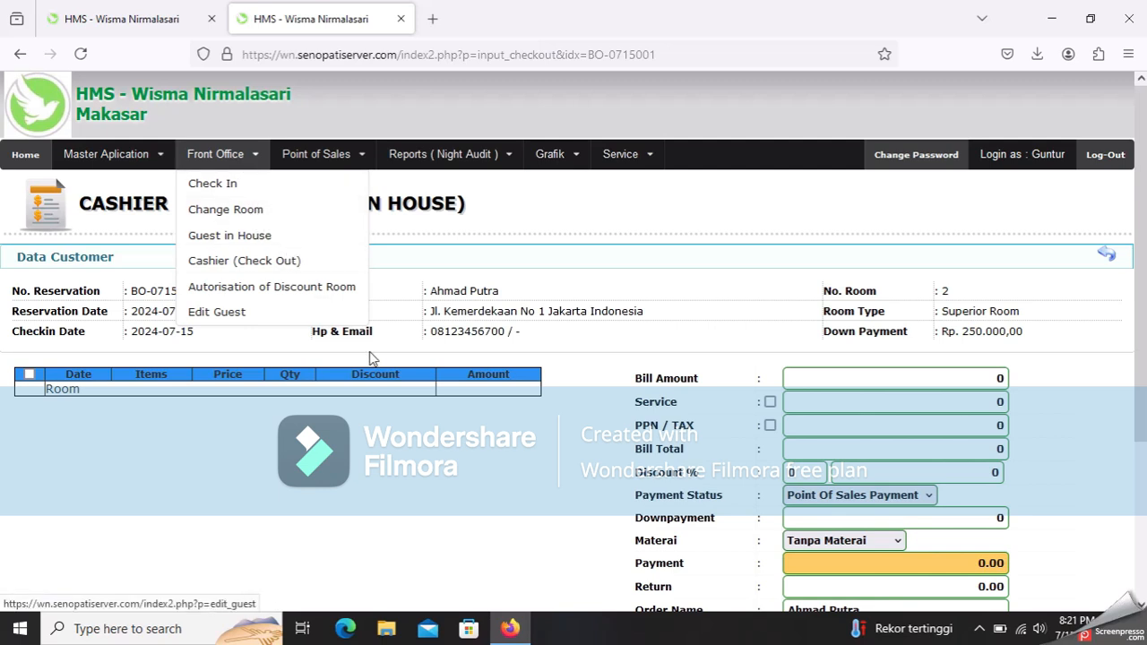
{"action": "left_click", "coordinate": [384, 212]}
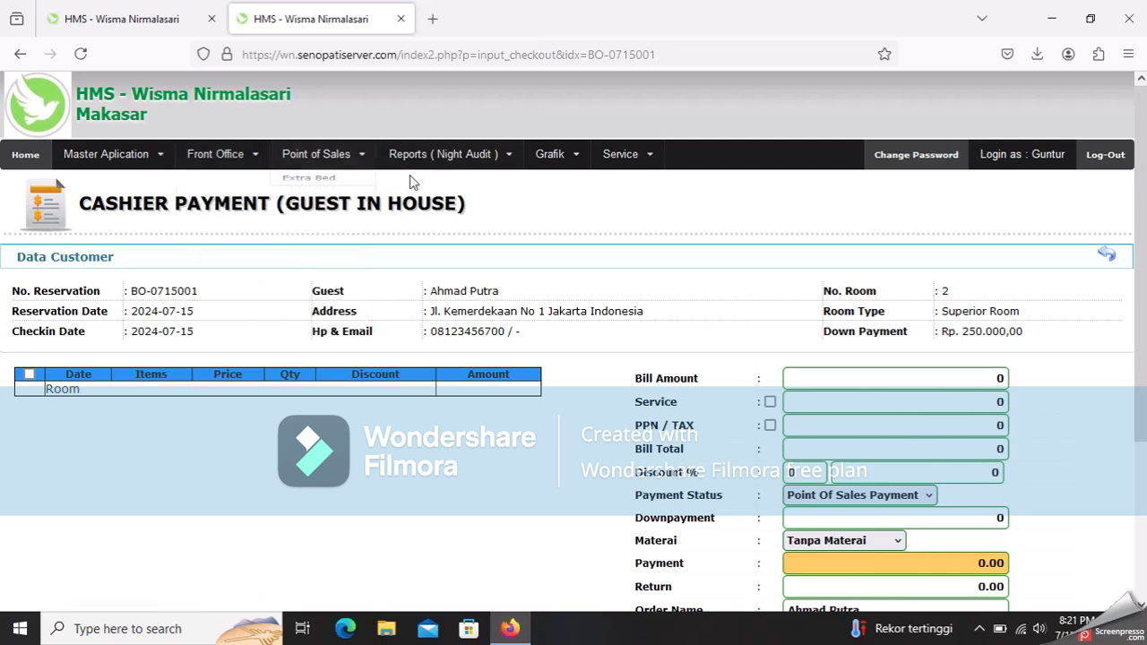
{"action": "left_click", "coordinate": [460, 168]}
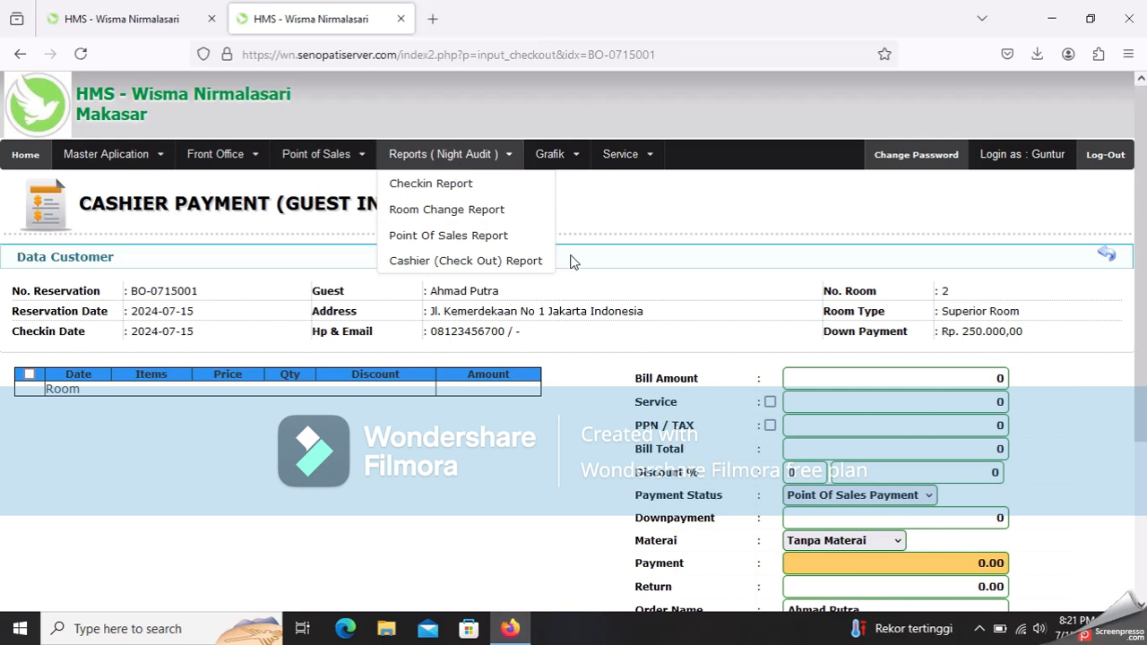
{"action": "left_click", "coordinate": [470, 183]}
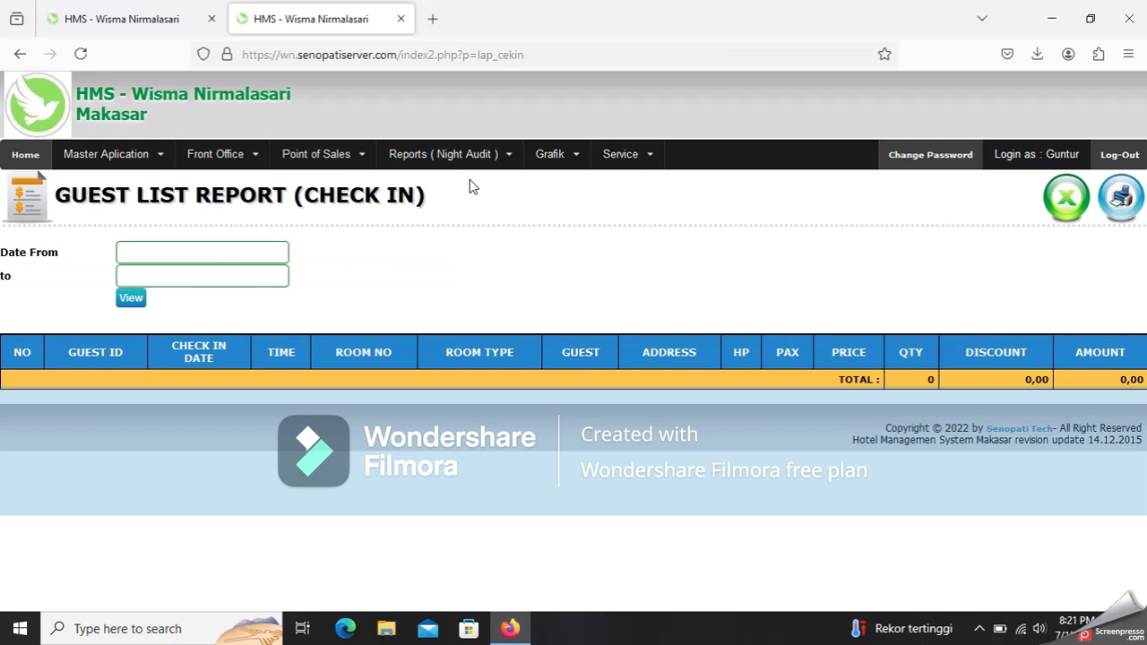
{"action": "left_click", "coordinate": [154, 260]}
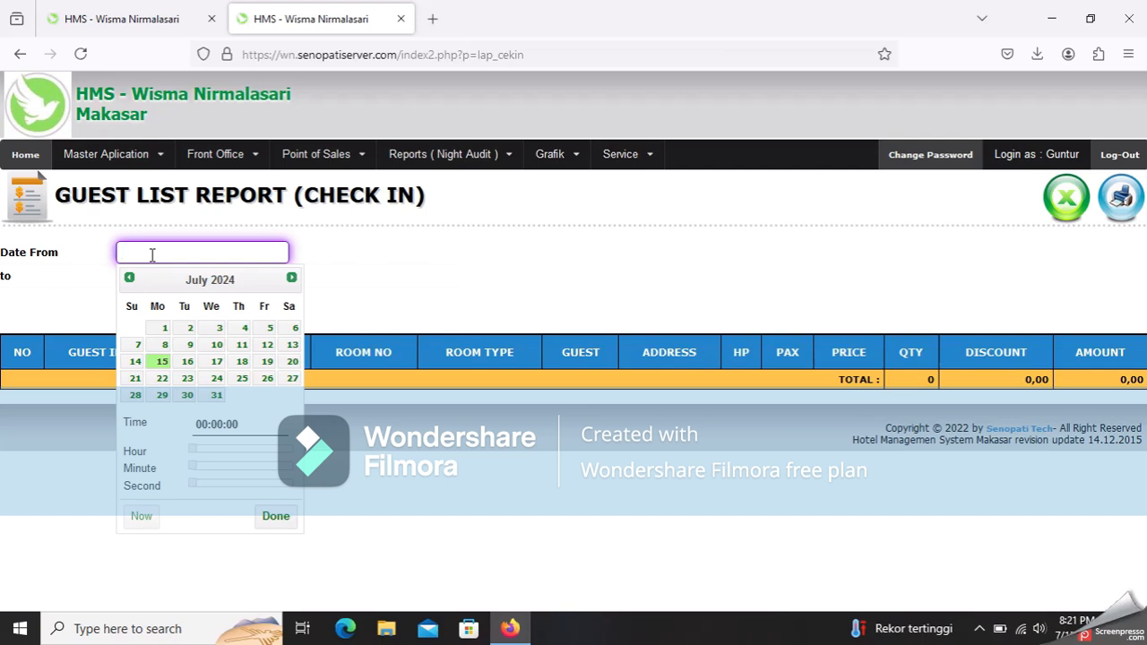
{"action": "left_click", "coordinate": [161, 362]}
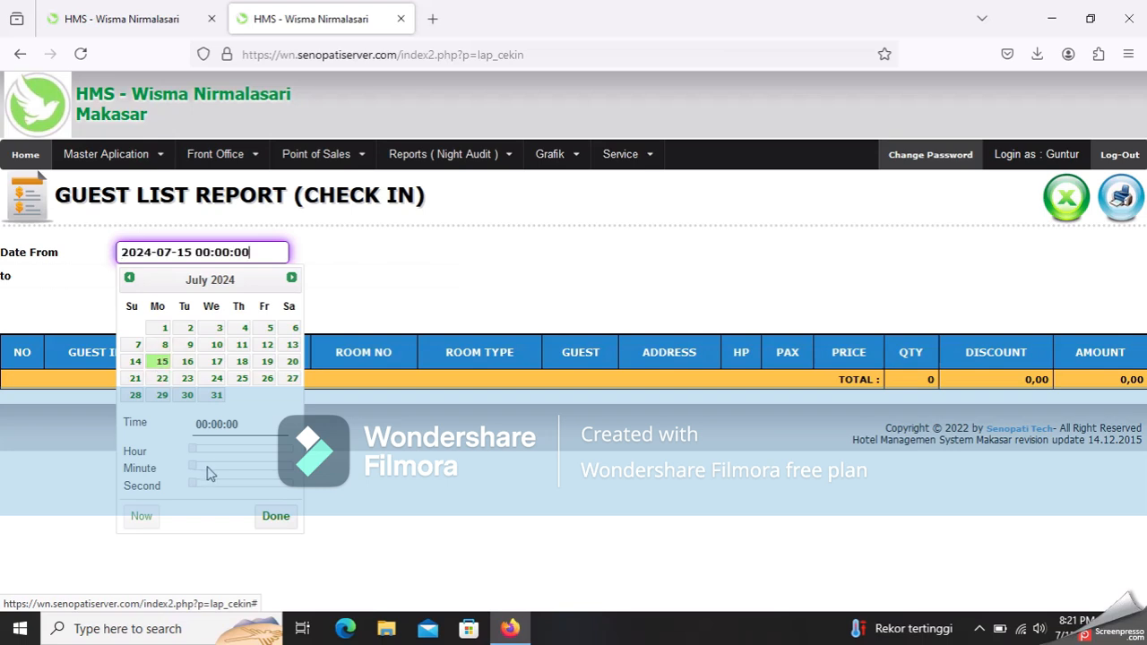
{"action": "left_click", "coordinate": [195, 453]}
{"action": "left_click_drag", "start_coordinate": [197, 455], "coordinate": [213, 458]}
{"action": "left_click", "coordinate": [400, 318]}
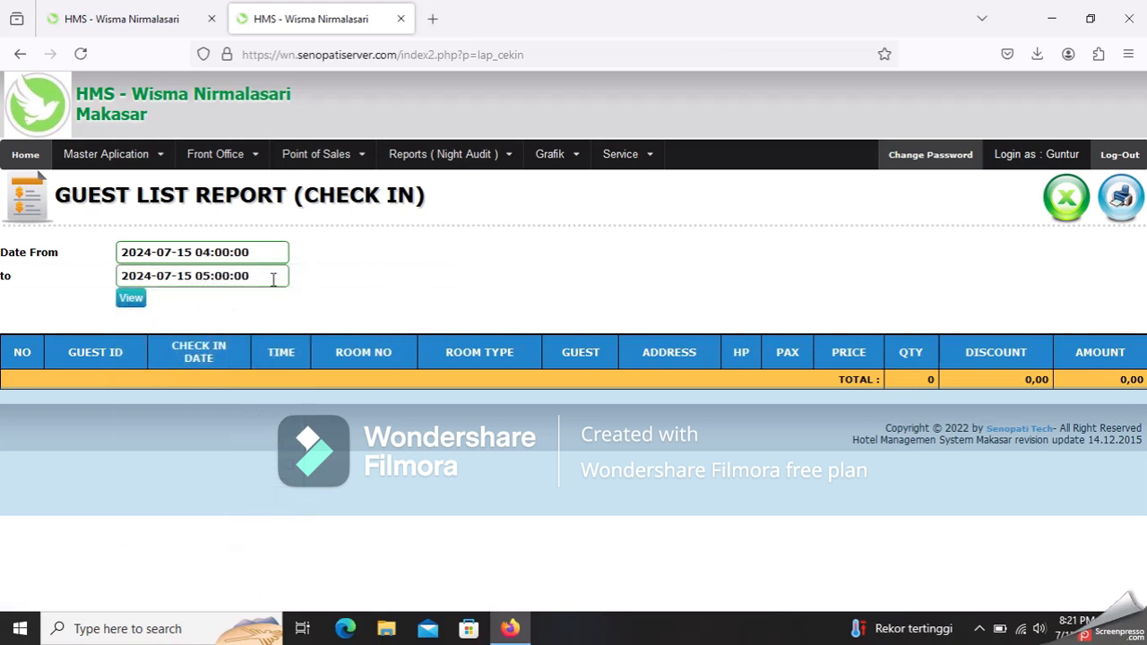
{"action": "left_click", "coordinate": [269, 280]}
{"action": "left_click", "coordinate": [182, 400]}
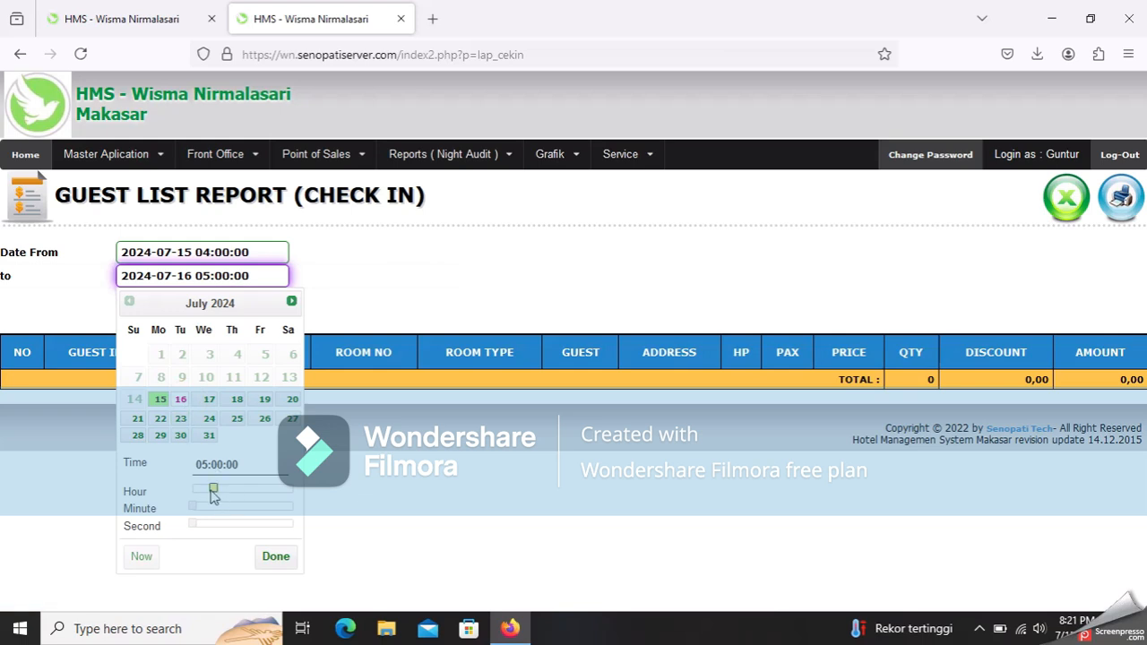
{"action": "left_click_drag", "start_coordinate": [217, 489], "coordinate": [212, 492]}
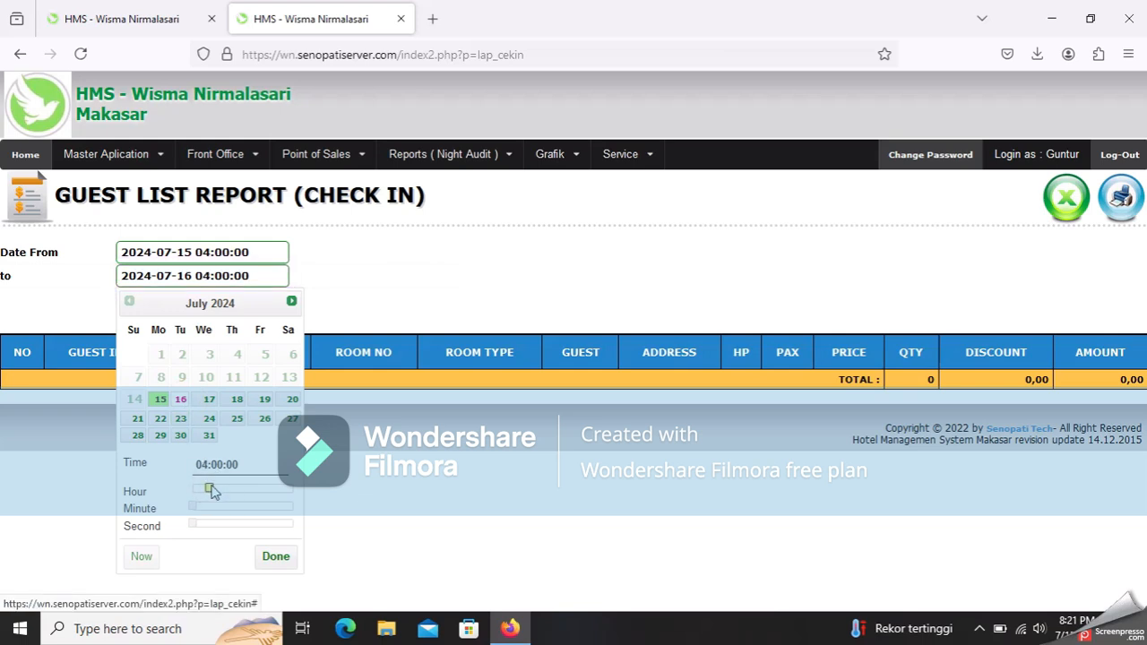
{"action": "left_click", "coordinate": [444, 294]}
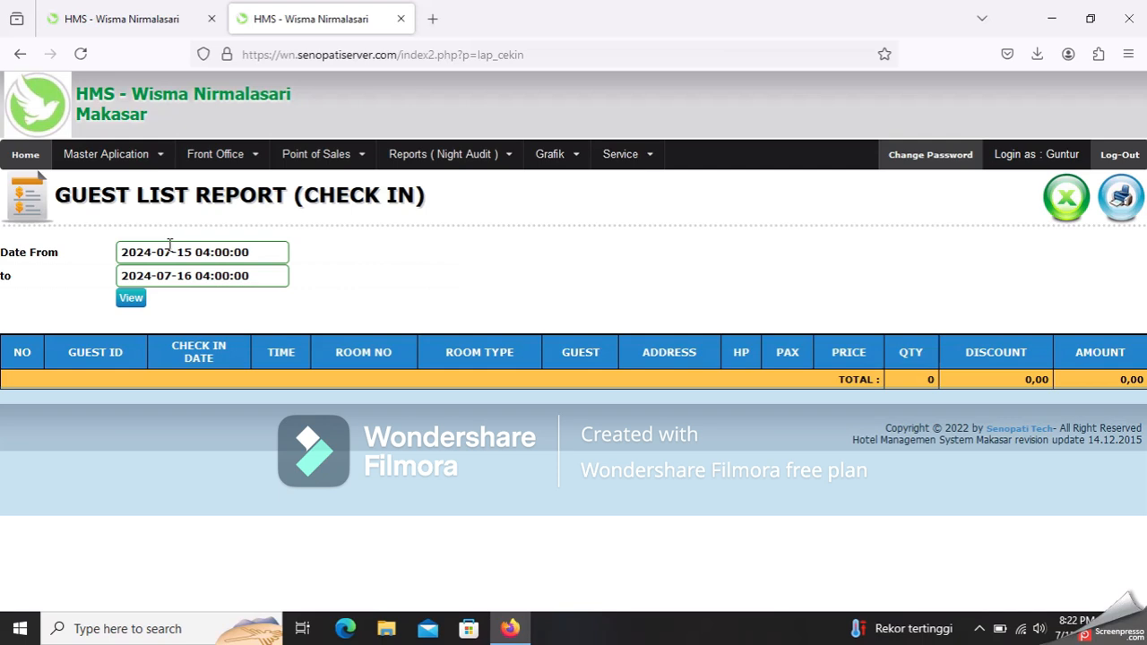
- View the check-in guest list showing room 2's 187.500,00 Superior Room check-in, then cancel printing
{"action": "left_click", "coordinate": [131, 300]}
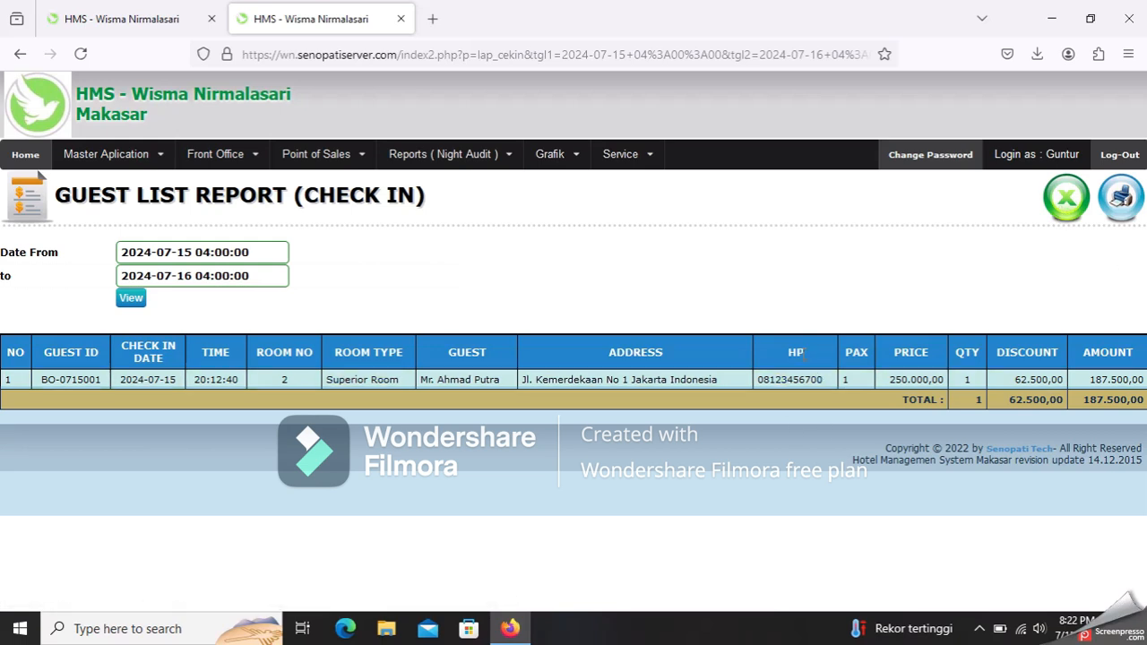
{"action": "left_click", "coordinate": [1127, 211]}
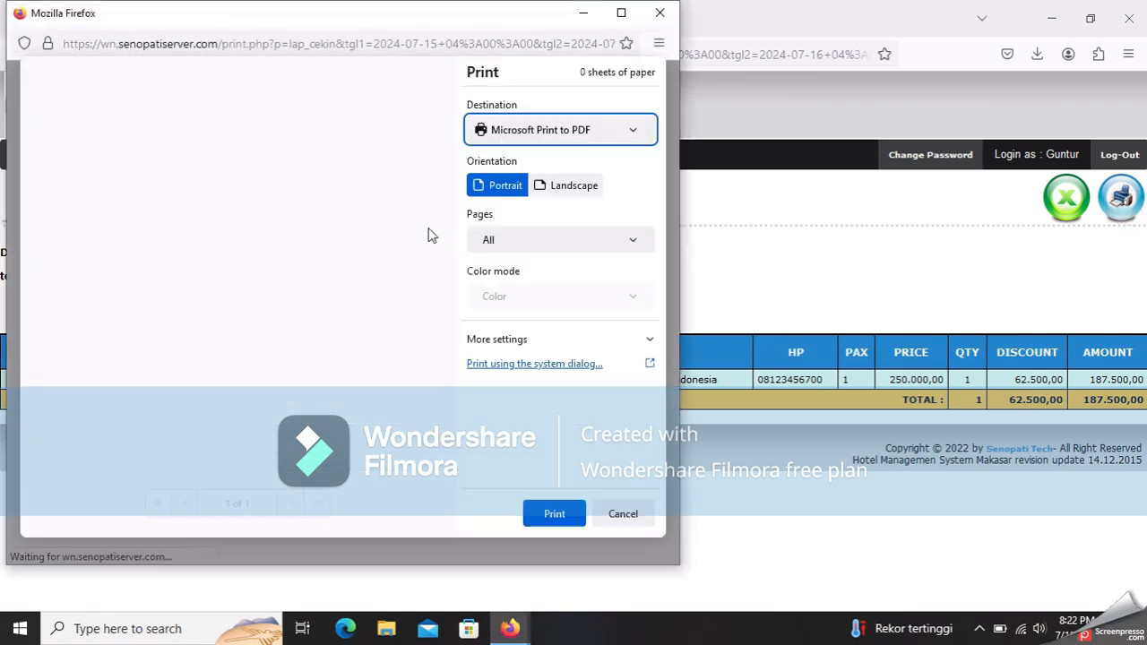
{"action": "left_click", "coordinate": [568, 514]}
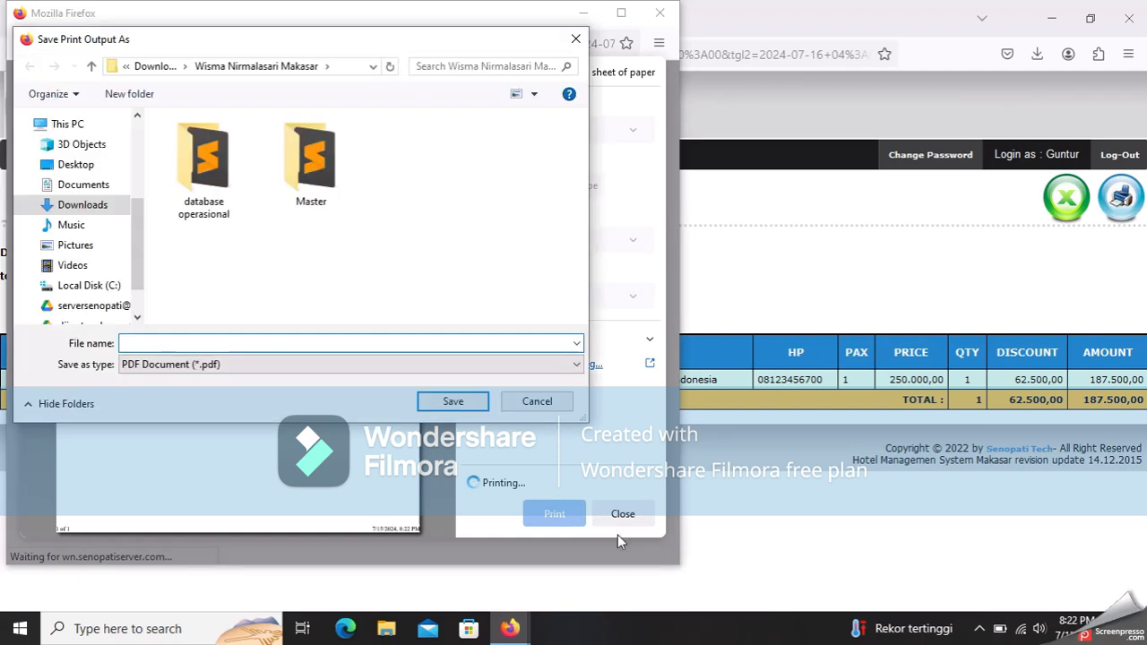
{"action": "left_click", "coordinate": [537, 402]}
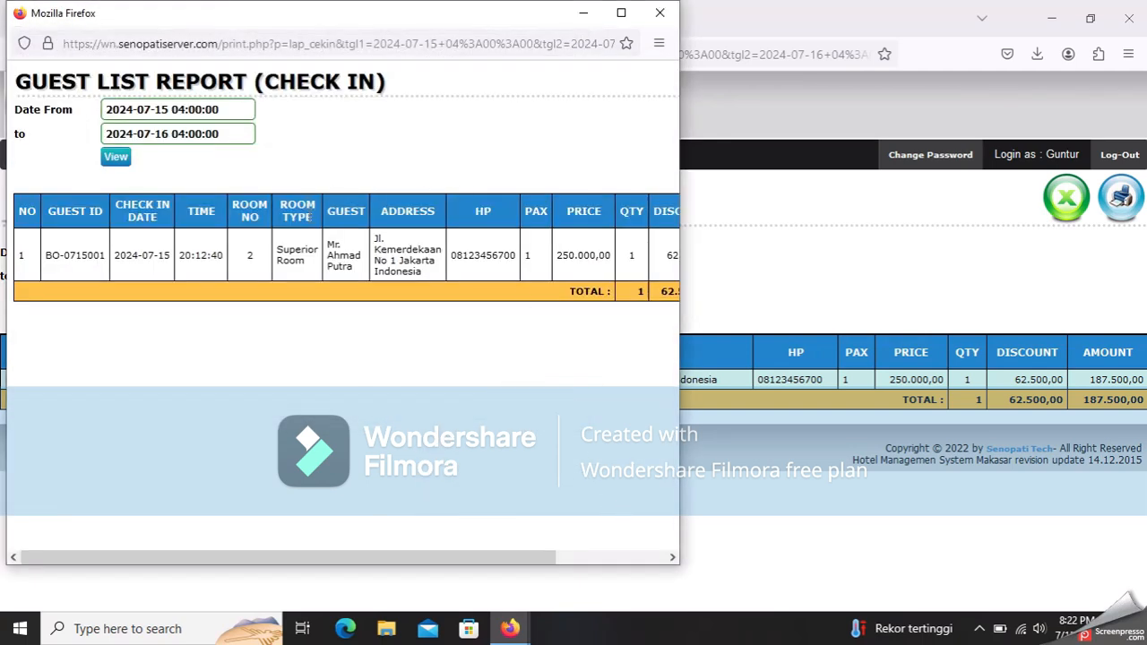
{"action": "left_click", "coordinate": [621, 13]}
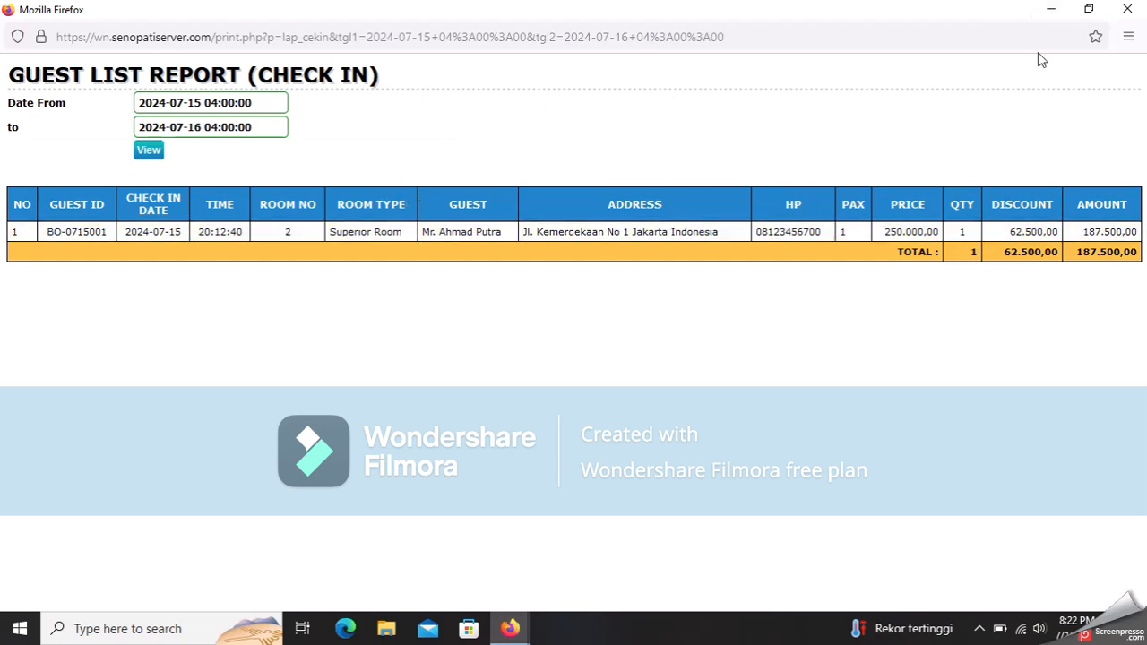
{"action": "left_click", "coordinate": [1127, 9]}
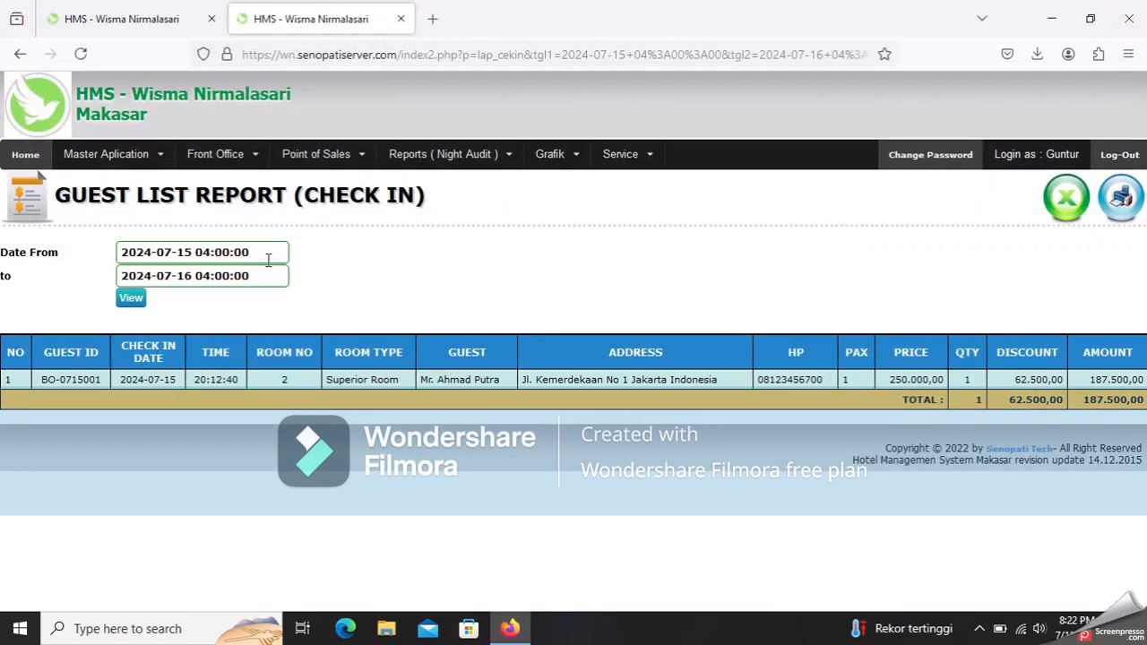
- Show the Room Change Report for 15–16 July 2024, listing the room 17 to room 2 move
{"action": "mouse_move", "coordinate": [430, 155]}
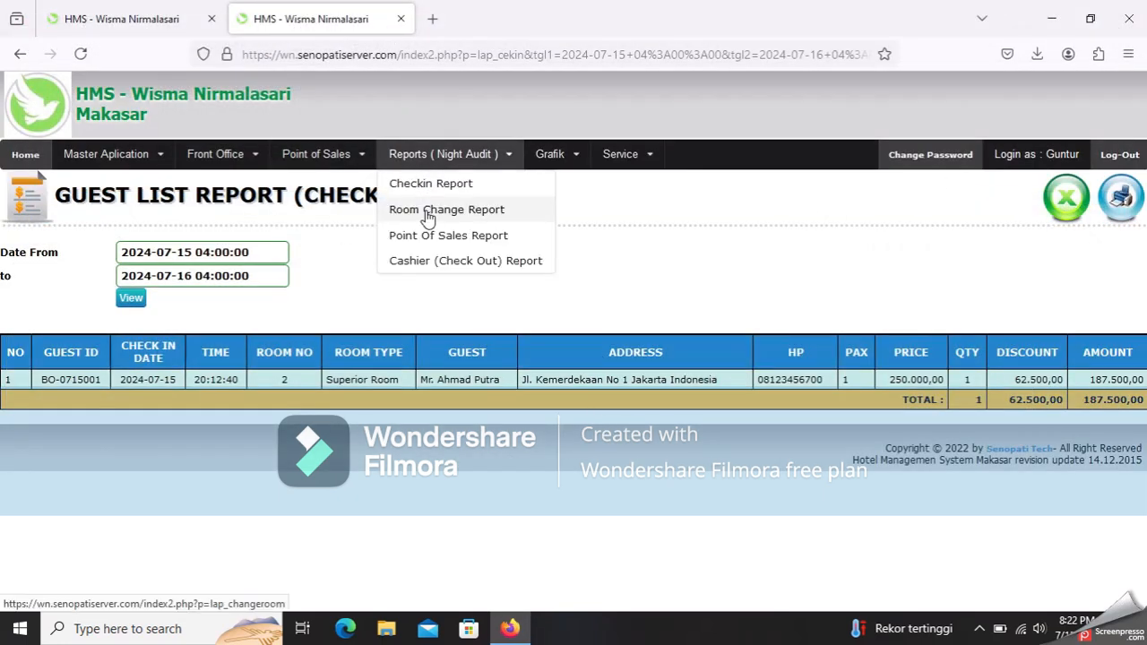
{"action": "left_click", "coordinate": [427, 213]}
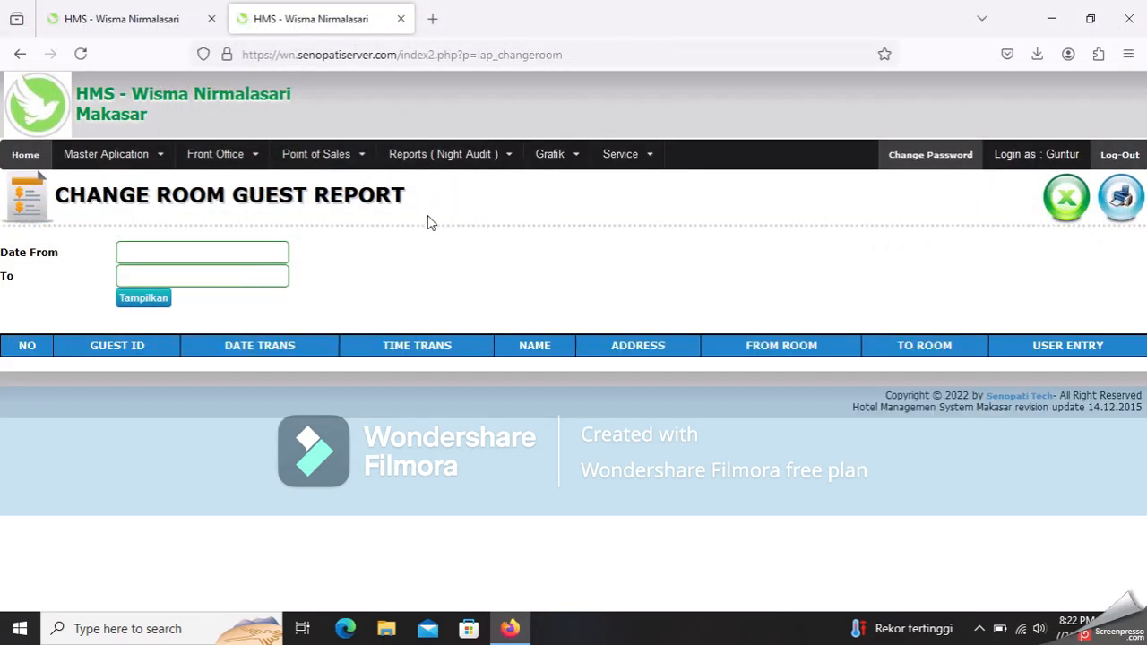
{"action": "left_click", "coordinate": [285, 252]}
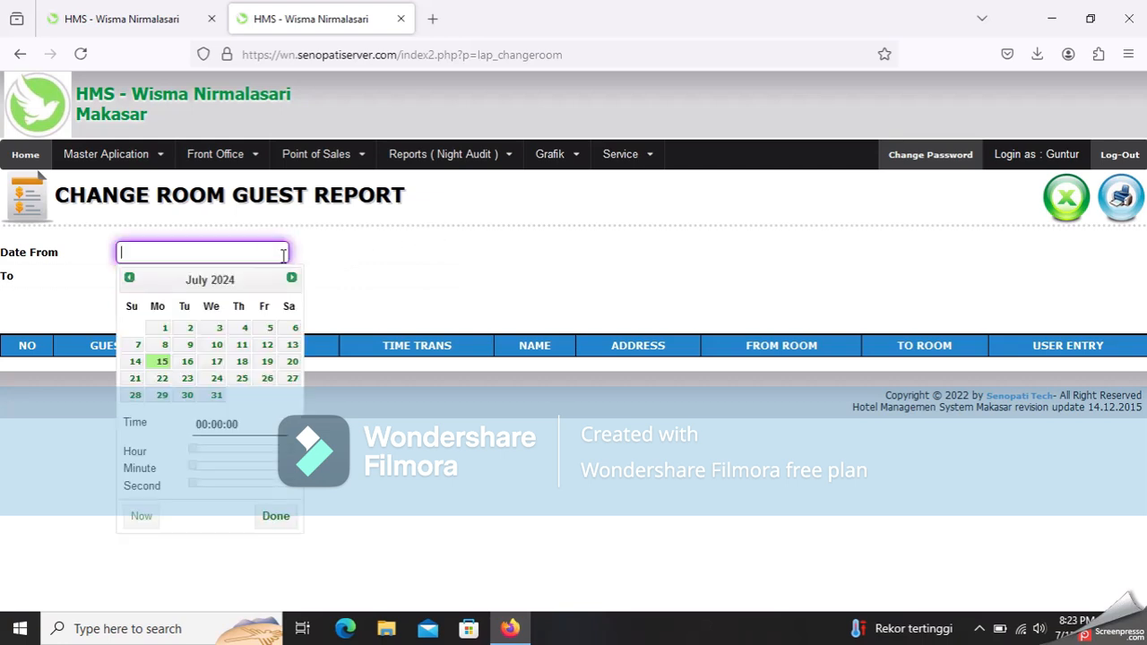
{"action": "left_click", "coordinate": [162, 361]}
{"action": "left_click", "coordinate": [360, 262]}
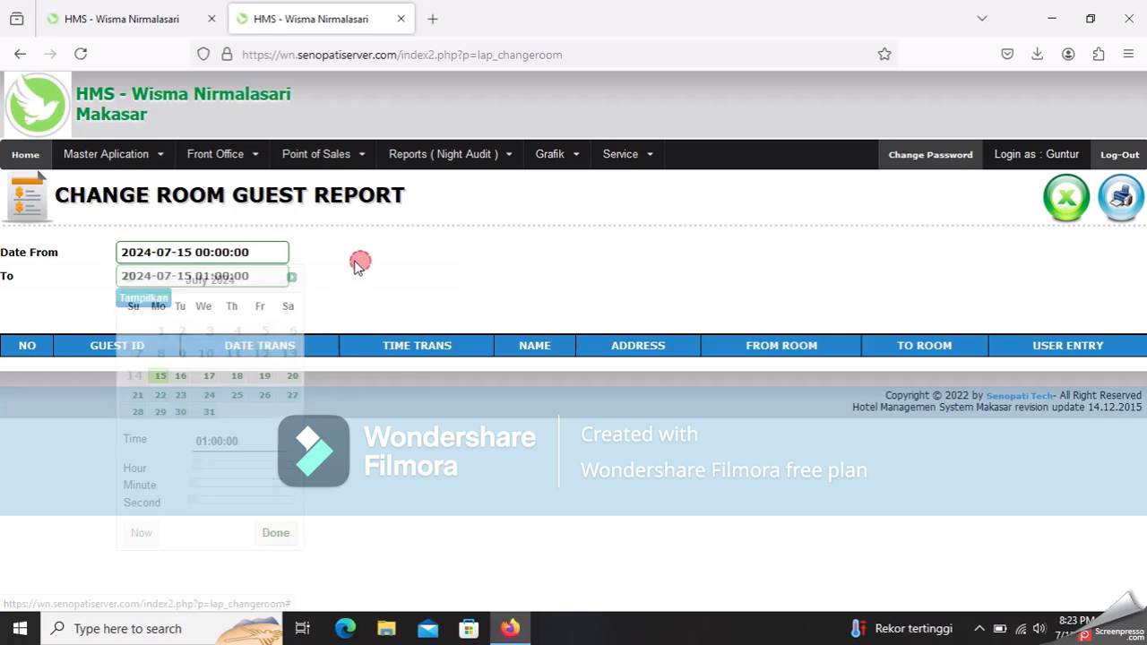
{"action": "left_click", "coordinate": [238, 275]}
{"action": "left_click", "coordinate": [180, 399]}
{"action": "left_click", "coordinate": [448, 266]}
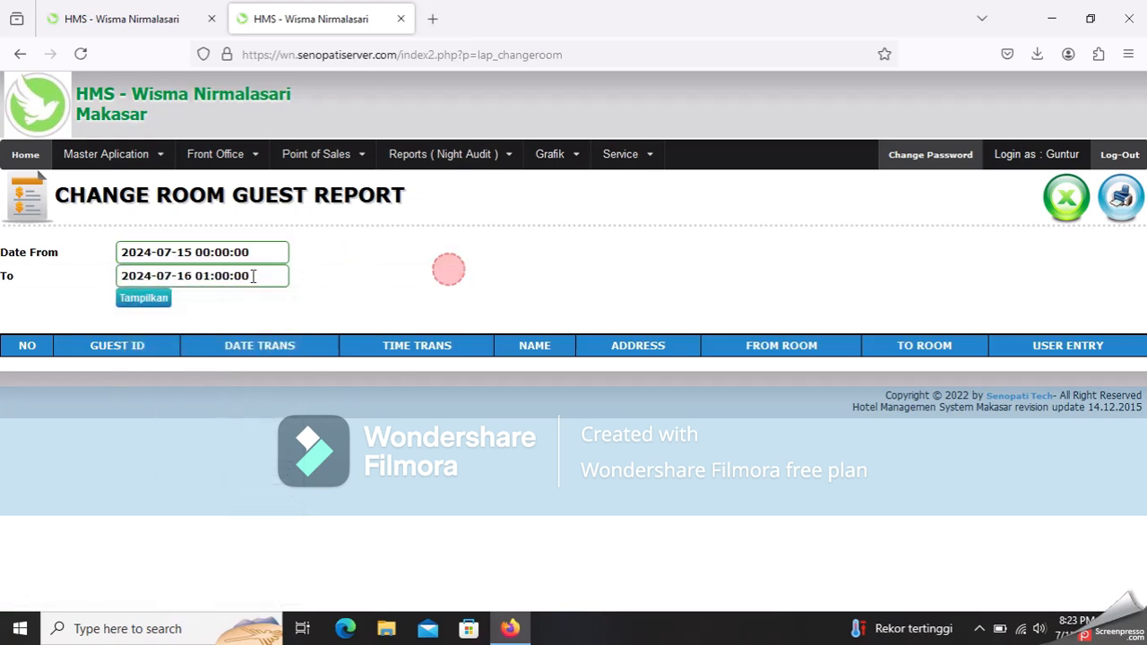
{"action": "left_click", "coordinate": [154, 305]}
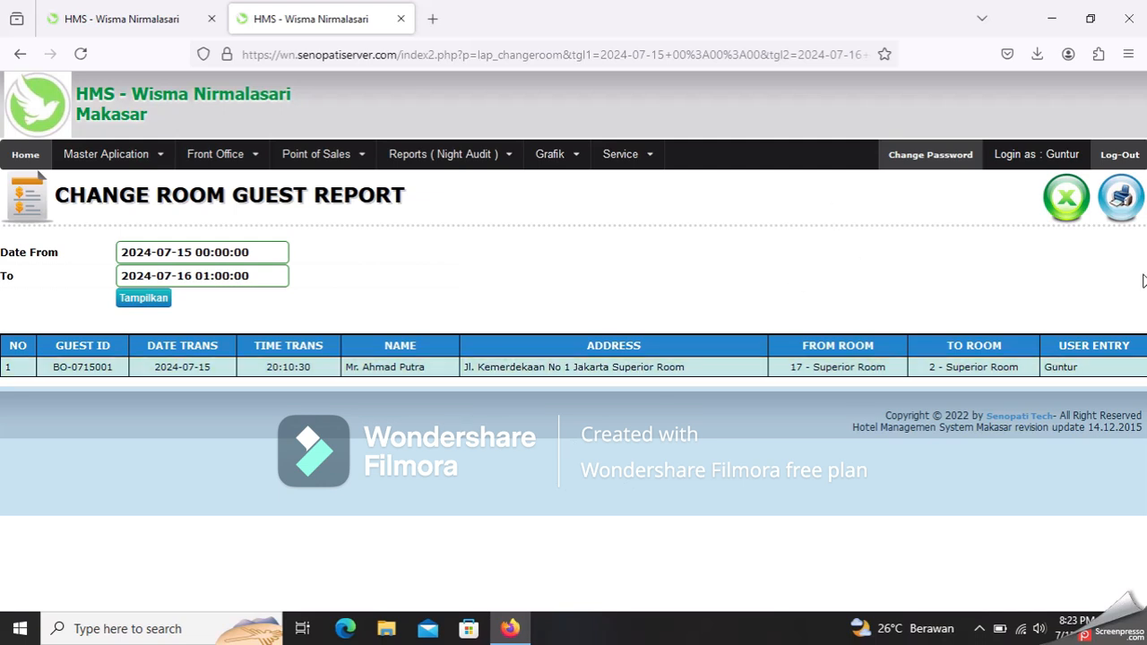
- Show the Point Of Sales Report for 15–16 July 2024 with its 80.000,00 Extra Bed sale
{"action": "mouse_move", "coordinate": [448, 166]}
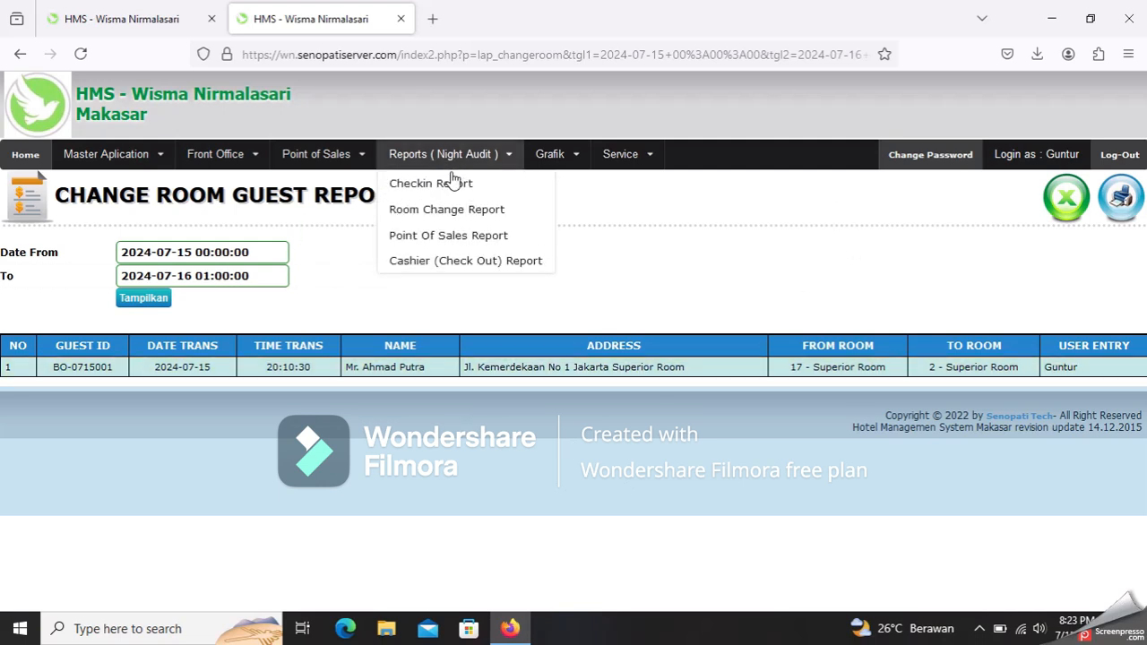
{"action": "left_click", "coordinate": [445, 236]}
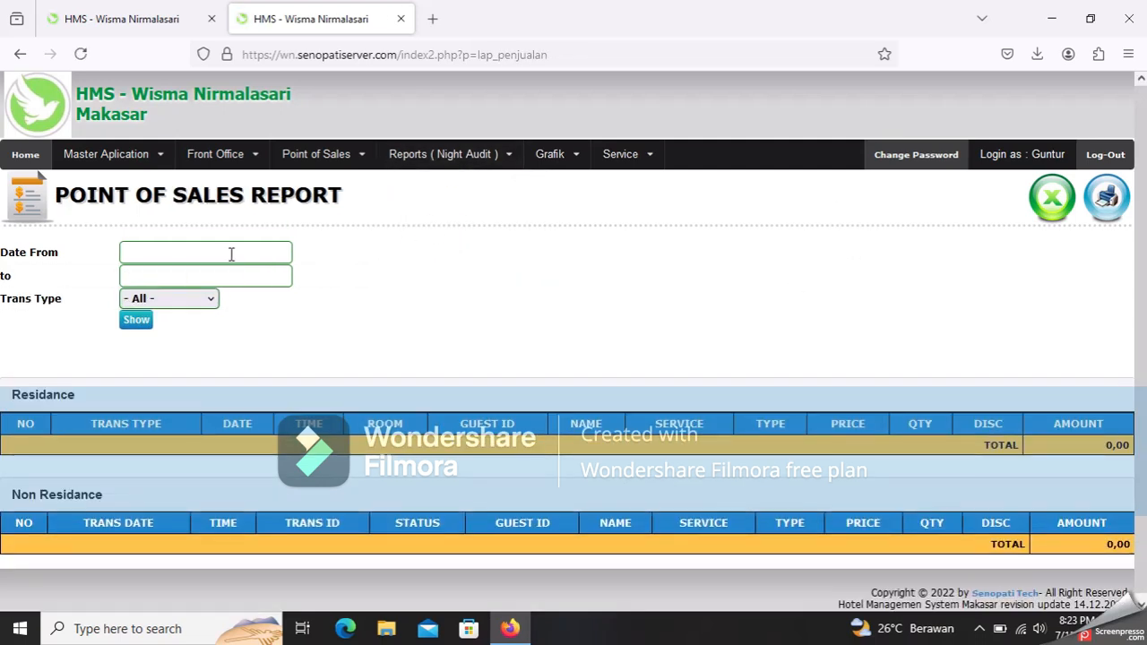
{"action": "left_click", "coordinate": [228, 253]}
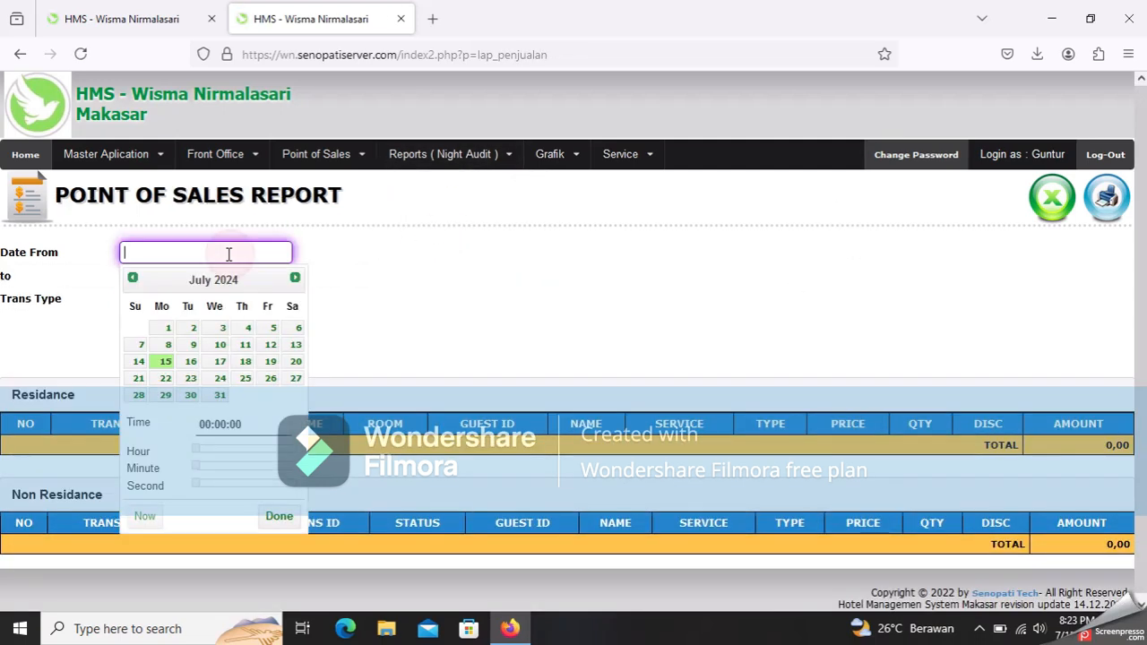
{"action": "left_click", "coordinate": [163, 362]}
{"action": "left_click", "coordinate": [364, 256]}
{"action": "left_click", "coordinate": [284, 277]}
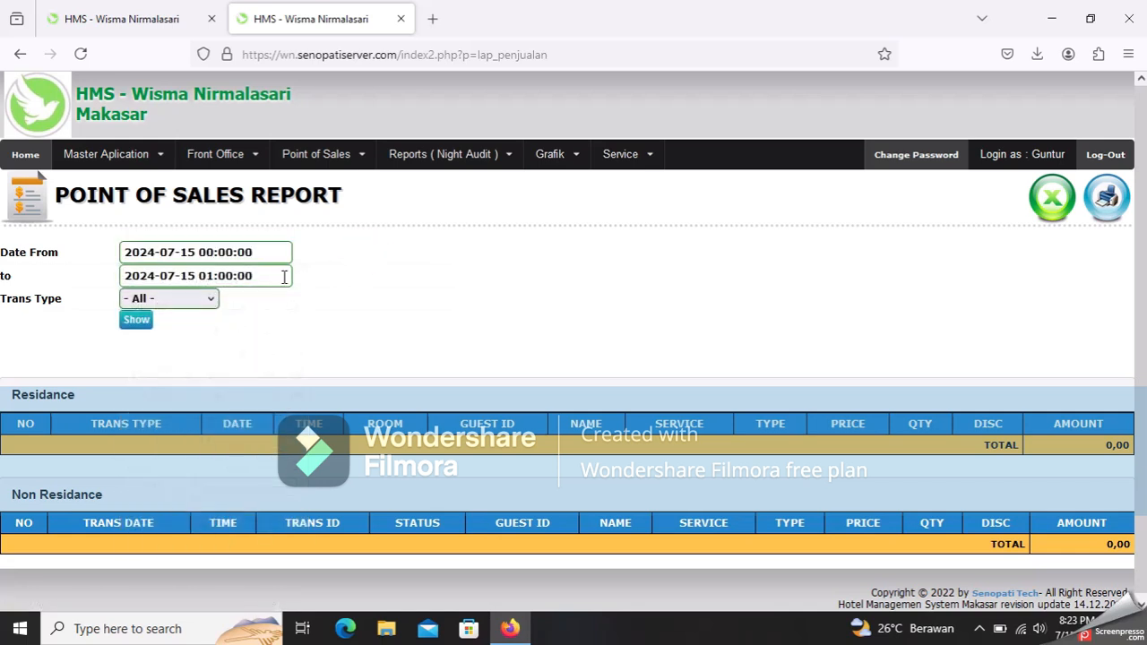
{"action": "left_click", "coordinate": [184, 399]}
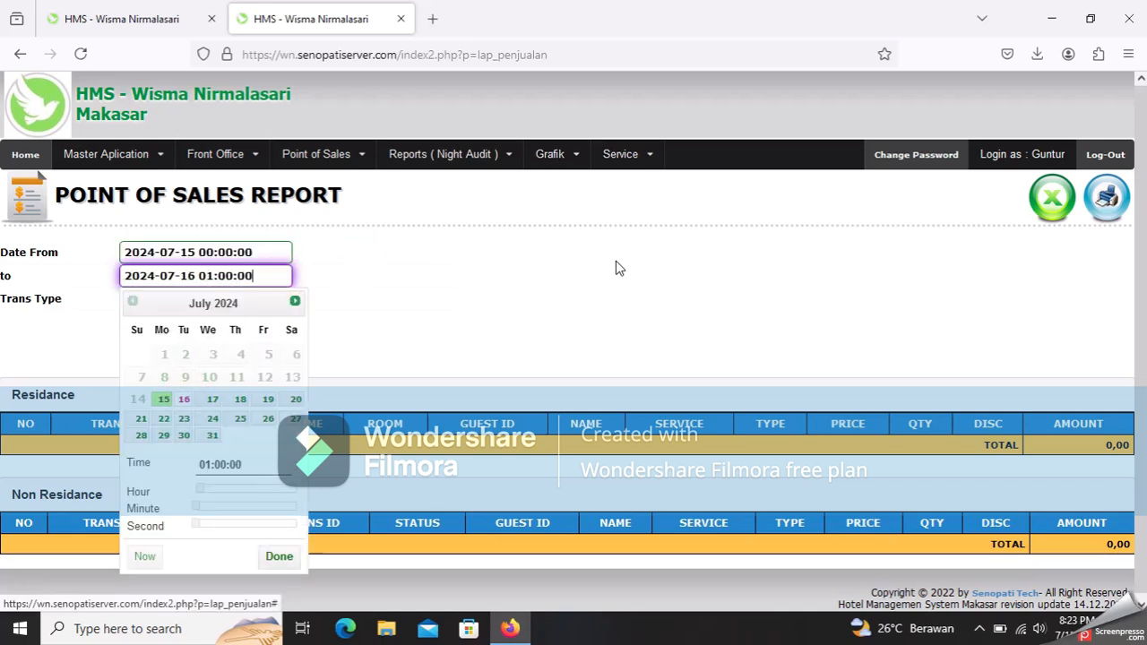
{"action": "left_click", "coordinate": [615, 260]}
{"action": "left_click", "coordinate": [136, 323]}
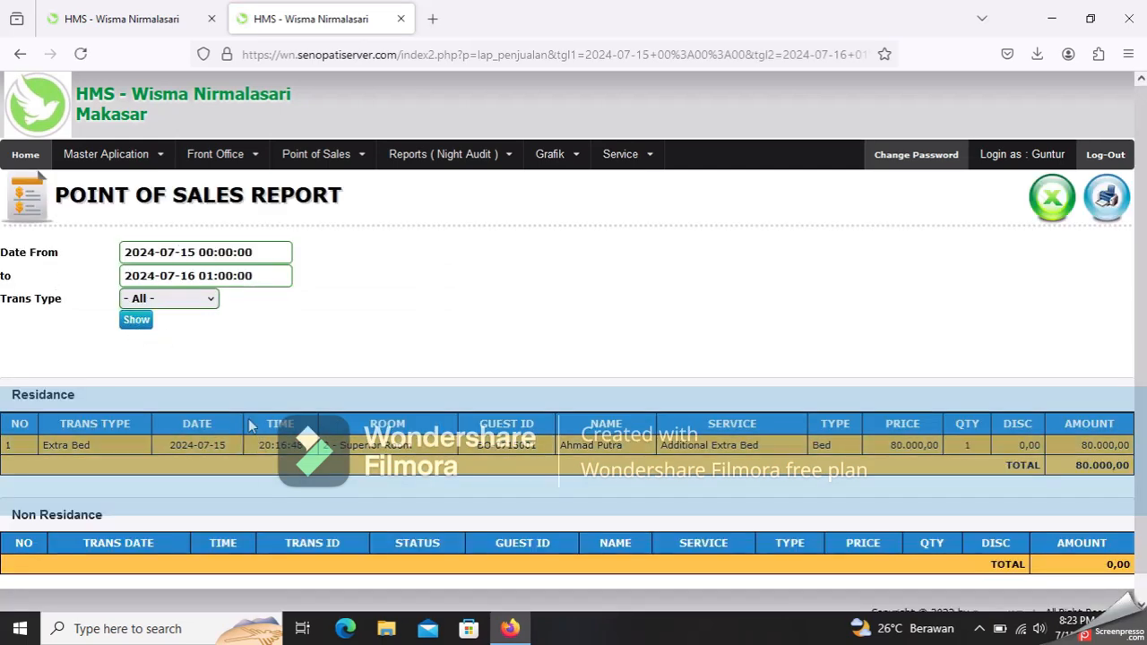
{"action": "scroll", "coordinate": [266, 480], "scroll_direction": "down", "scroll_amount": 1}
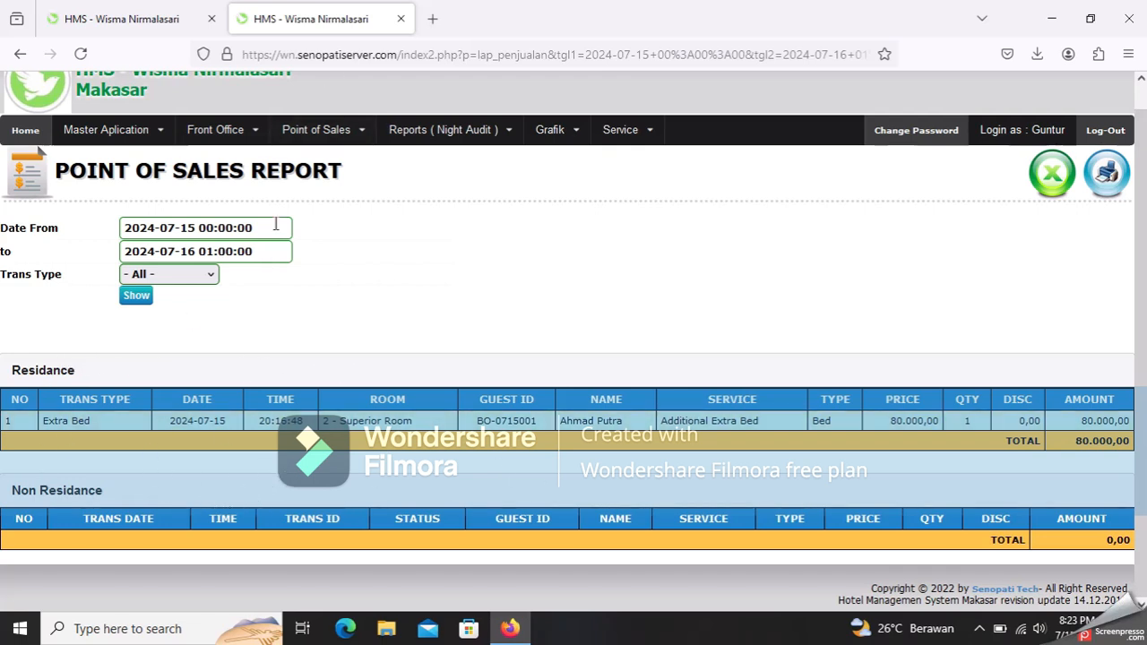
{"action": "scroll", "coordinate": [274, 224], "scroll_direction": "up", "scroll_amount": 1}
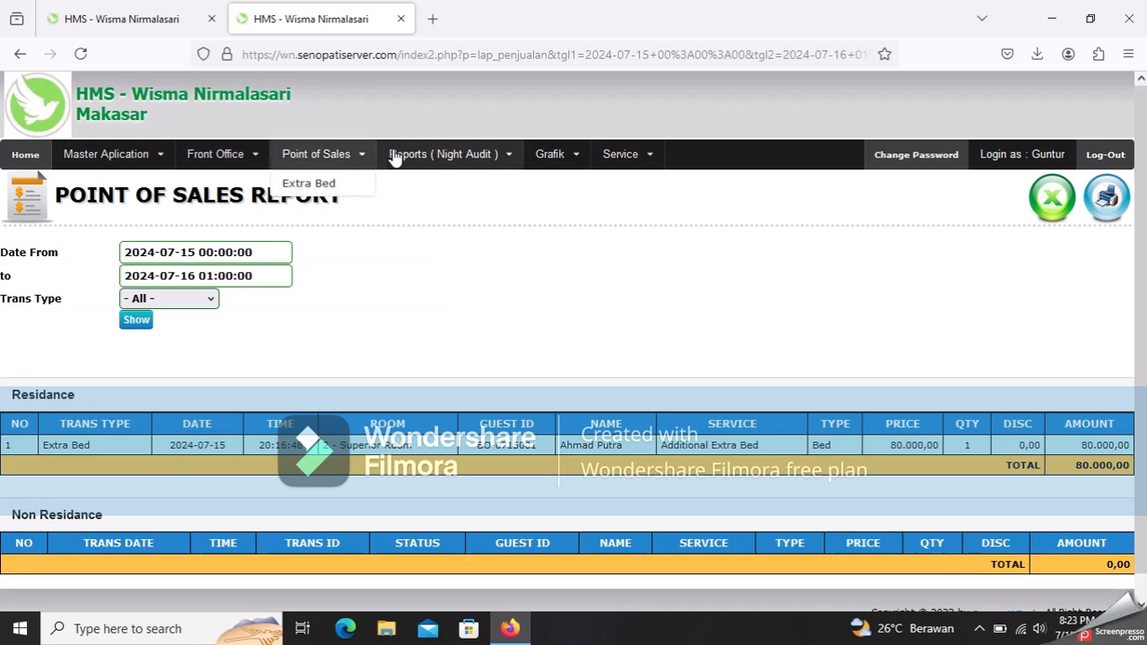
- Show the Cashier Report from 15 July to 16 July 01:00 with all types and payment methods
{"action": "mouse_move", "coordinate": [417, 158]}
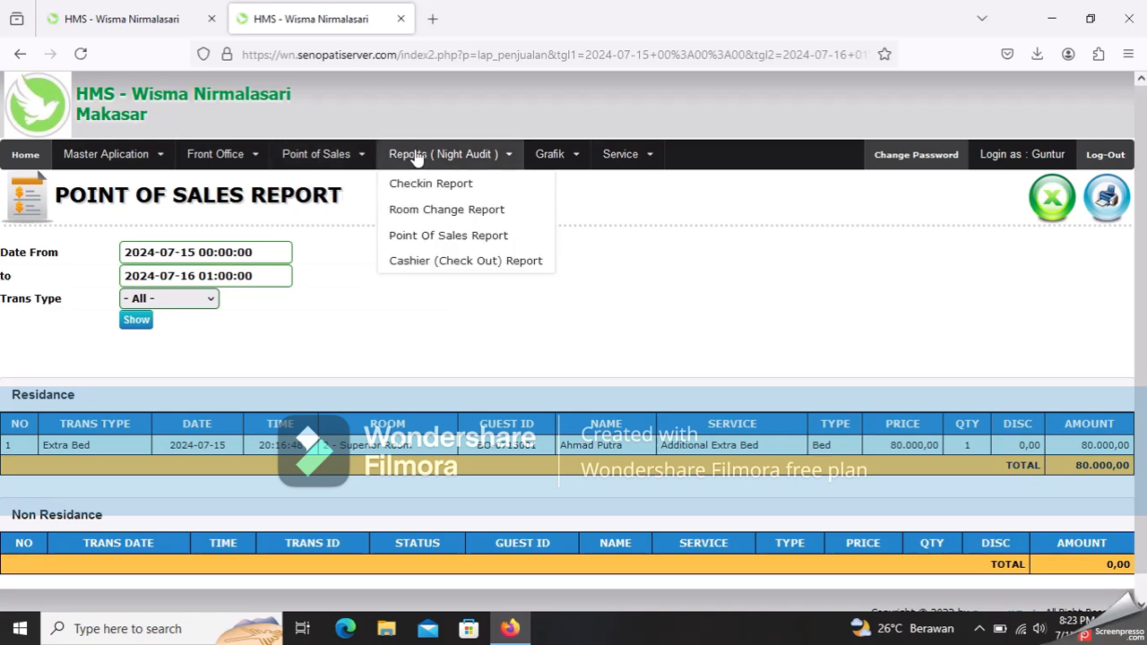
{"action": "left_click", "coordinate": [500, 260]}
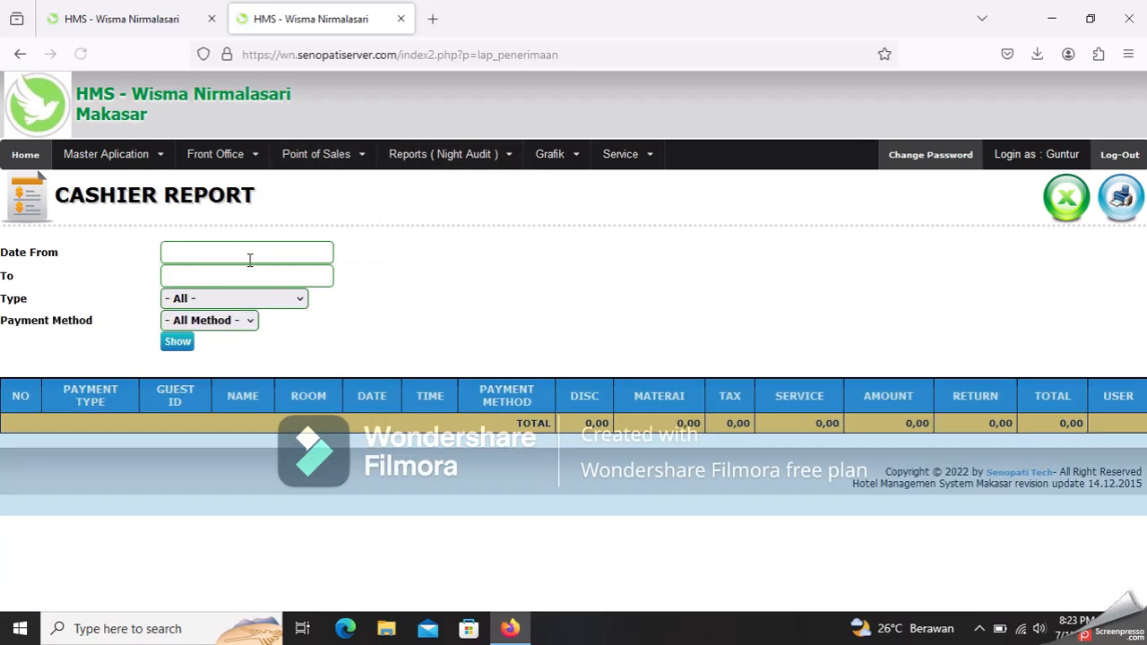
{"action": "left_click", "coordinate": [248, 258]}
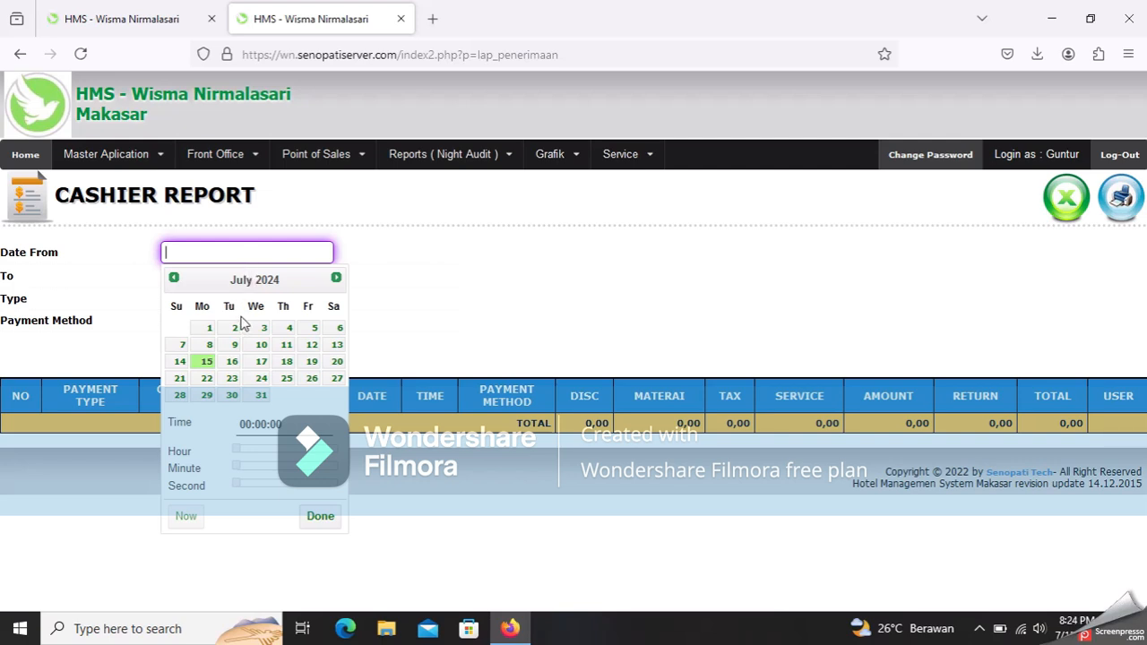
{"action": "left_click", "coordinate": [205, 366]}
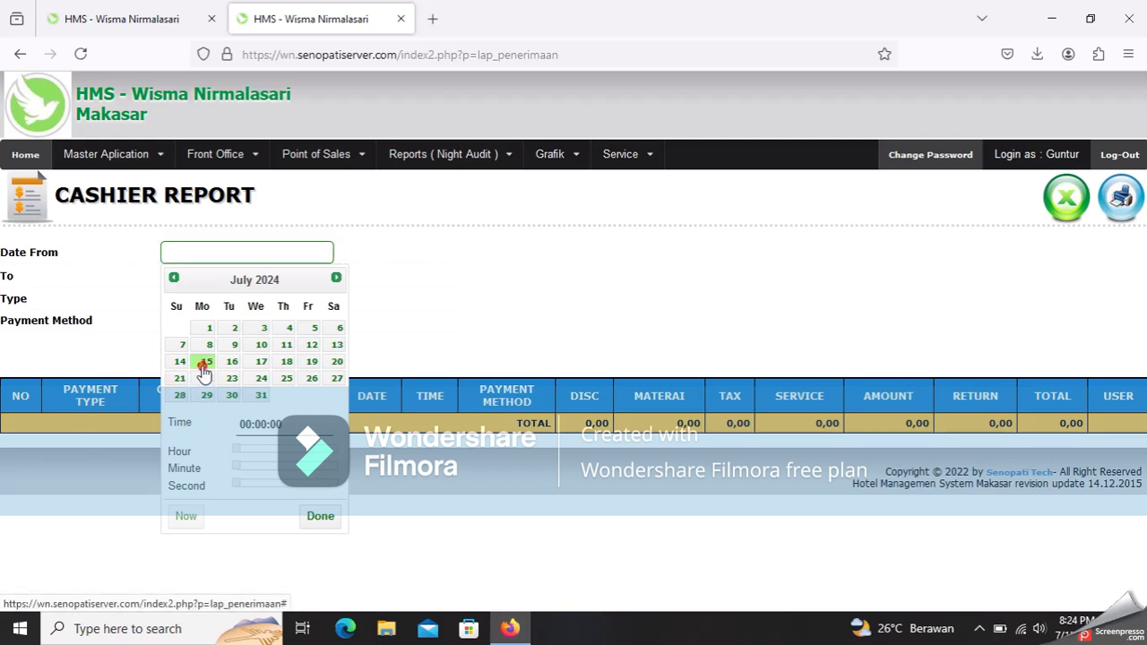
{"action": "left_click", "coordinate": [461, 277]}
{"action": "left_click", "coordinate": [327, 276]}
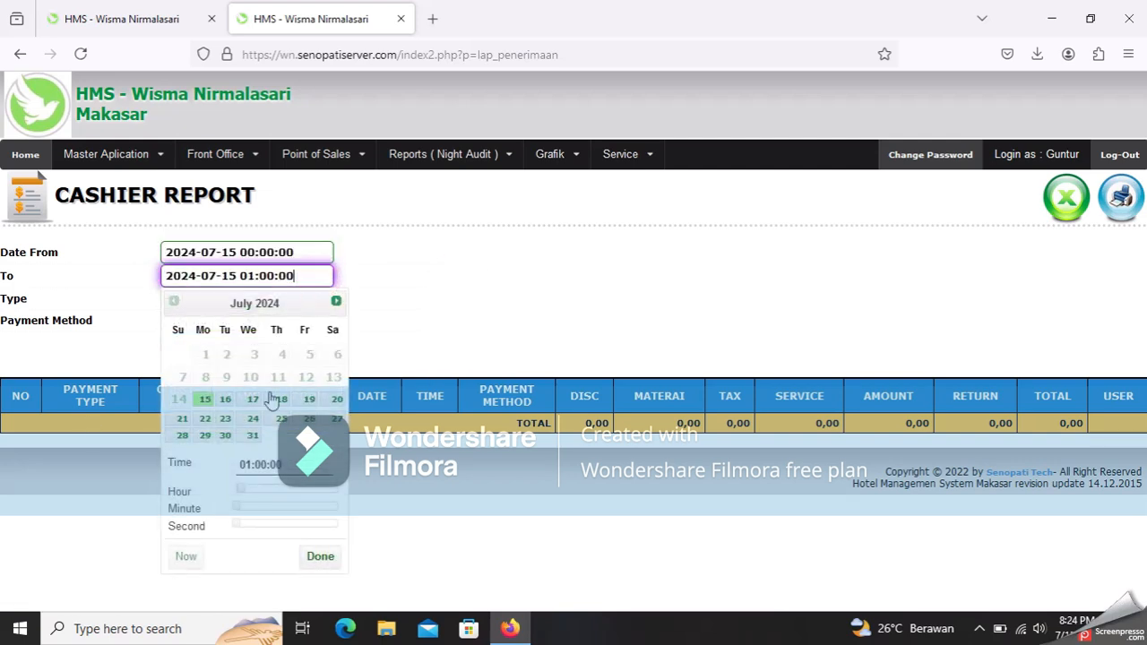
{"action": "left_click", "coordinate": [225, 399]}
{"action": "left_click", "coordinate": [399, 294]}
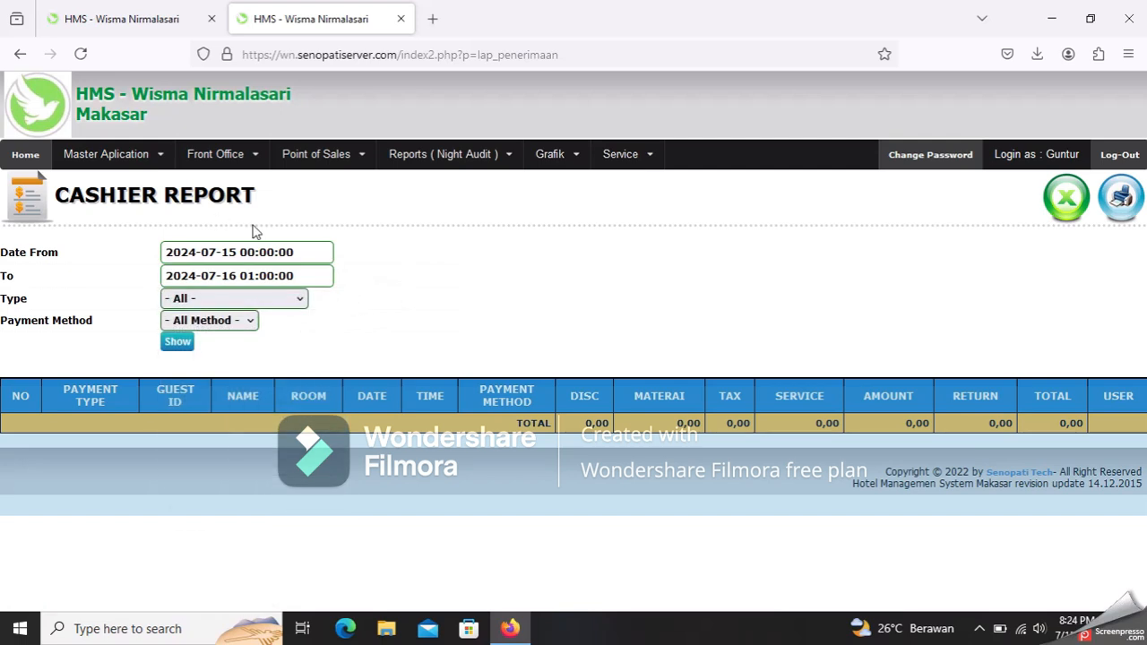
{"action": "left_click", "coordinate": [207, 305]}
{"action": "left_click", "coordinate": [504, 295]}
{"action": "left_click", "coordinate": [178, 346]}
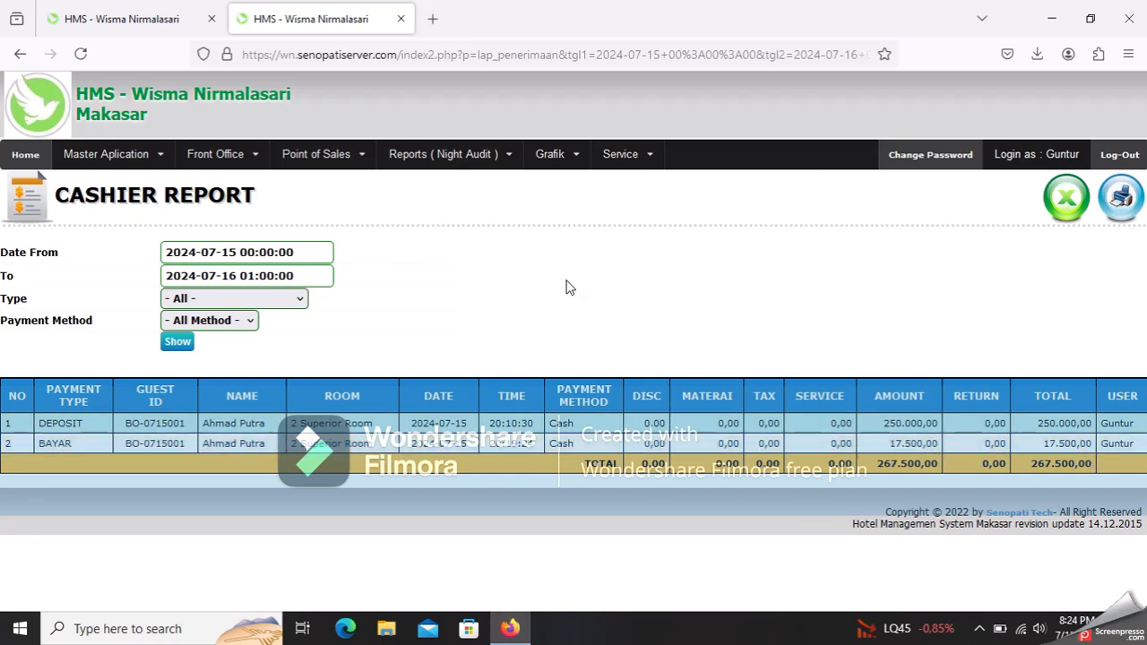
{"action": "left_click", "coordinate": [444, 154]}
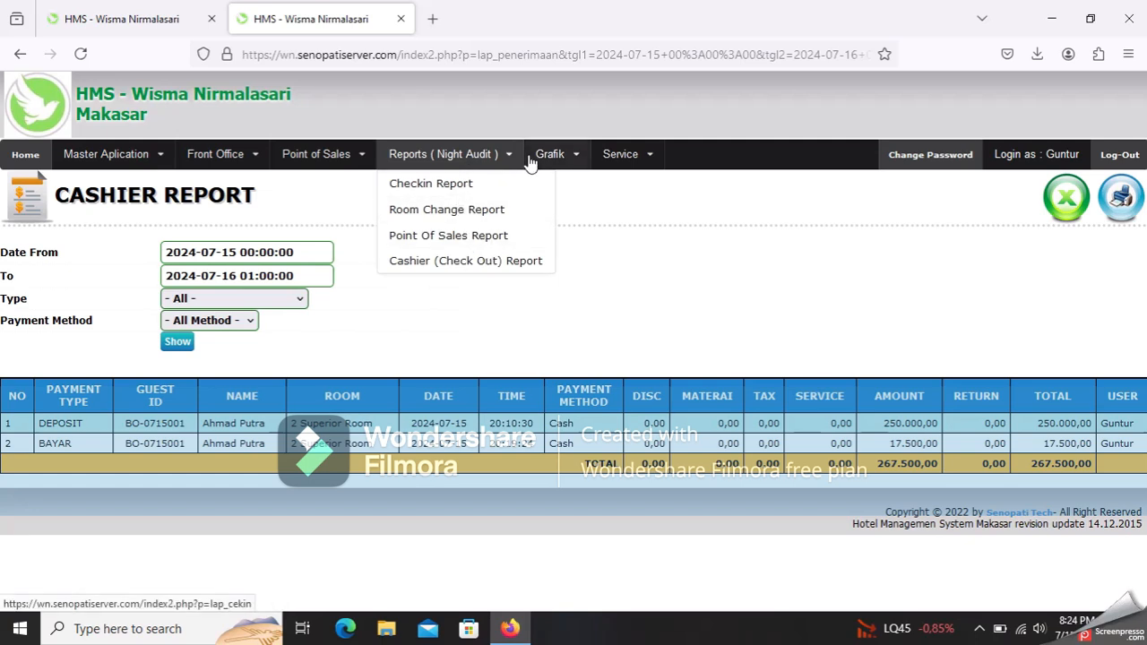
- Display the Grafik Check in booking chart for 2024-07-01 to 2024-07-16
{"action": "left_click", "coordinate": [536, 158]}
{"action": "left_click", "coordinate": [561, 183]}
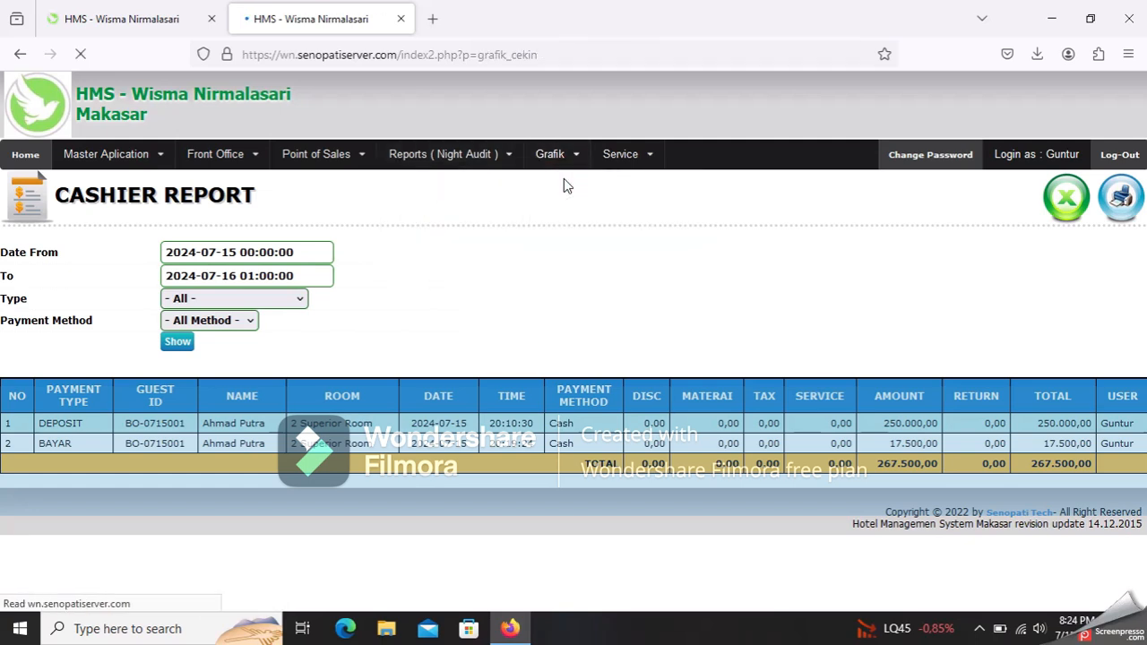
{"action": "left_click", "coordinate": [168, 196]}
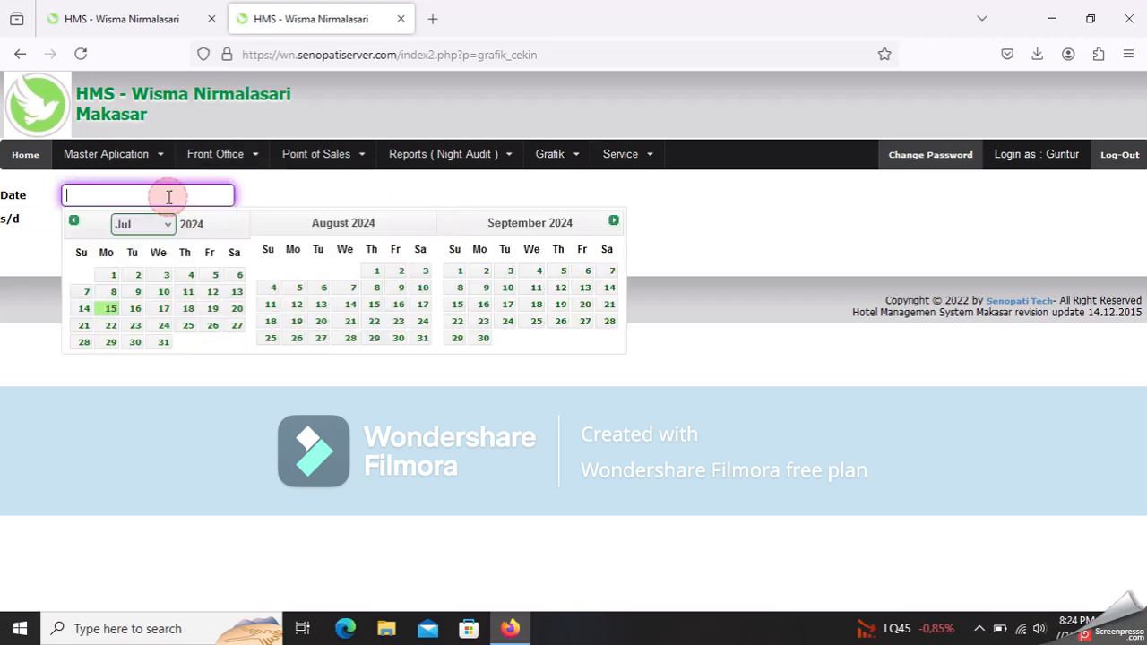
{"action": "left_click", "coordinate": [110, 276]}
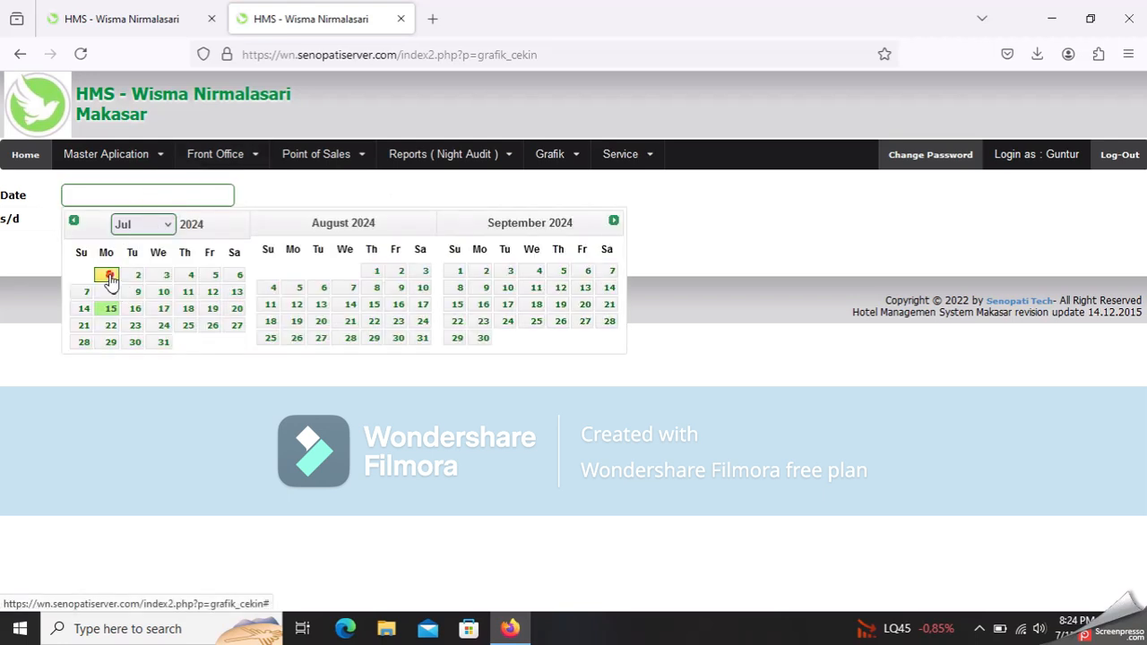
{"action": "left_click", "coordinate": [149, 218]}
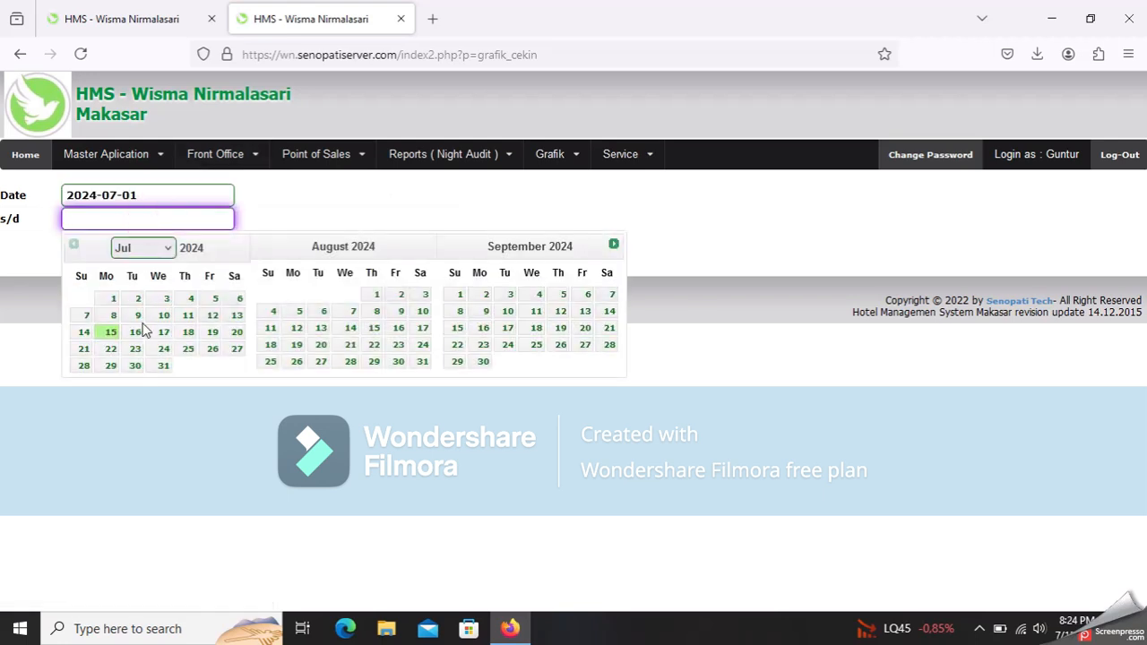
{"action": "left_click", "coordinate": [136, 331]}
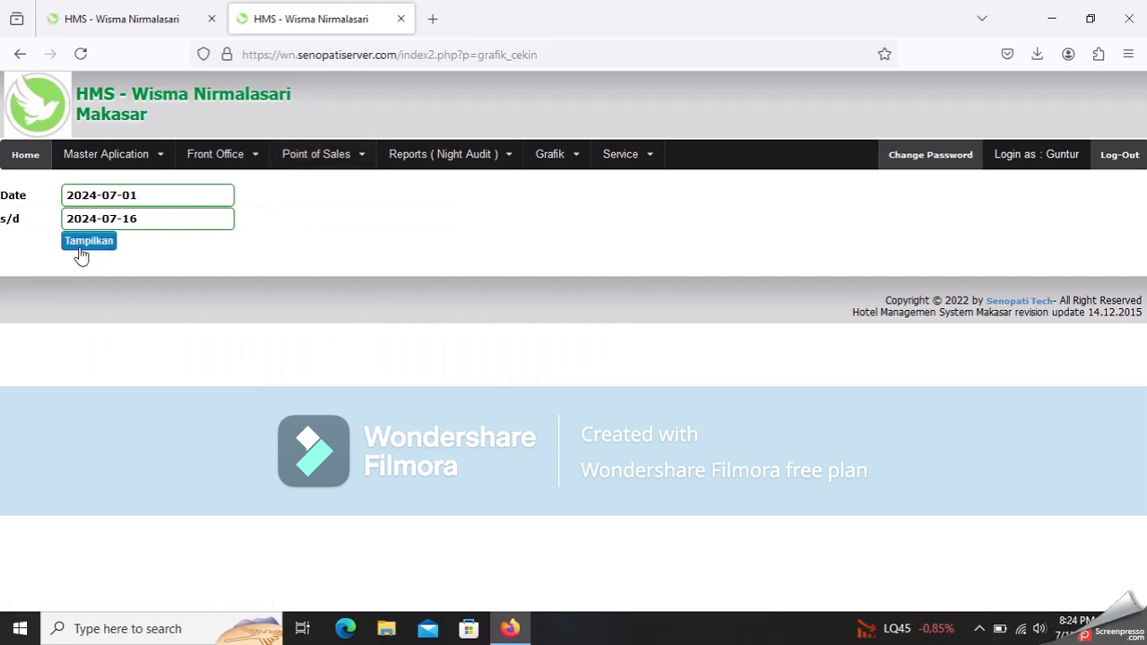
{"action": "left_click", "coordinate": [80, 252]}
{"action": "scroll", "coordinate": [538, 404], "scroll_direction": "down", "scroll_amount": 1}
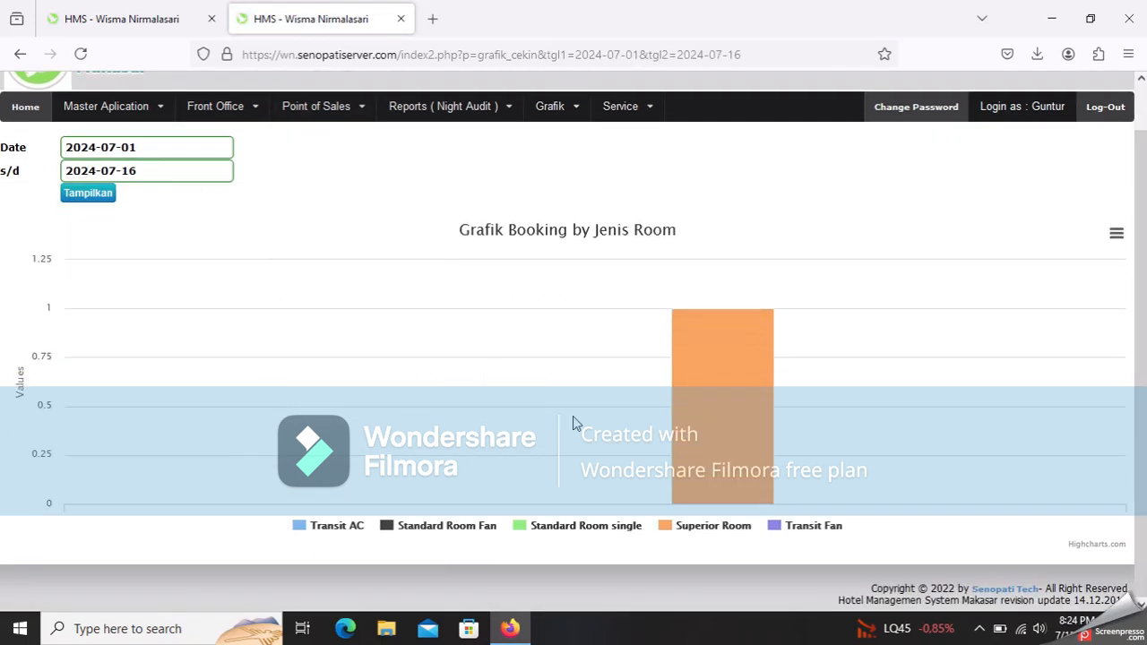
- Download the chart as a JPEG image, allowing the download to continue
{"action": "mouse_move", "coordinate": [684, 484]}
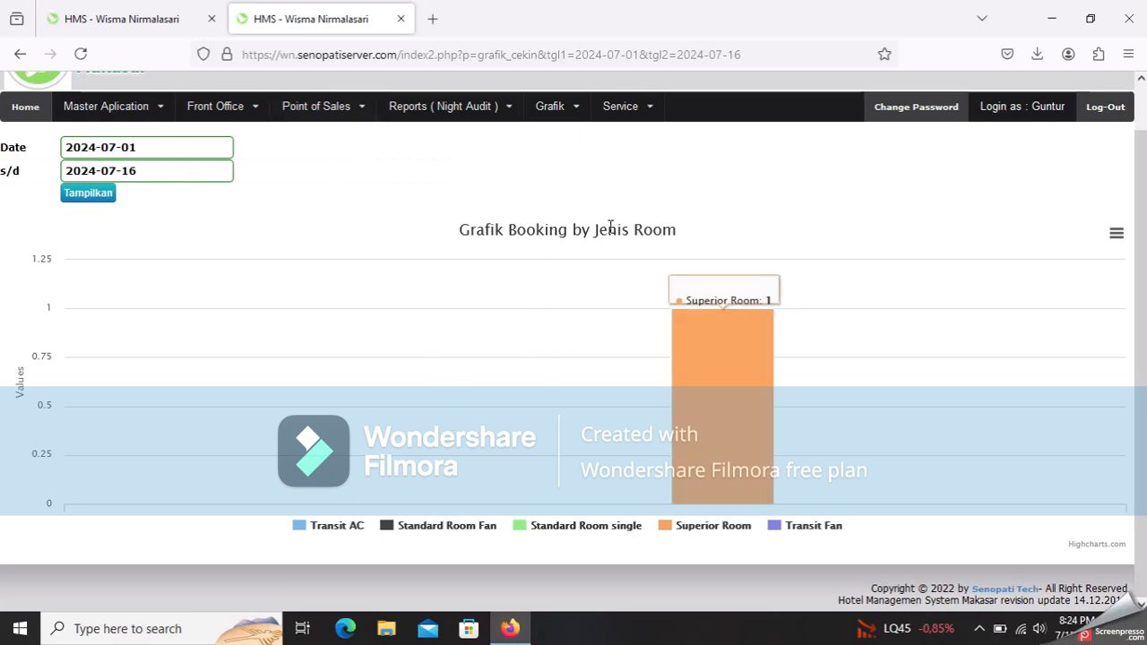
{"action": "left_click", "coordinate": [1116, 231]}
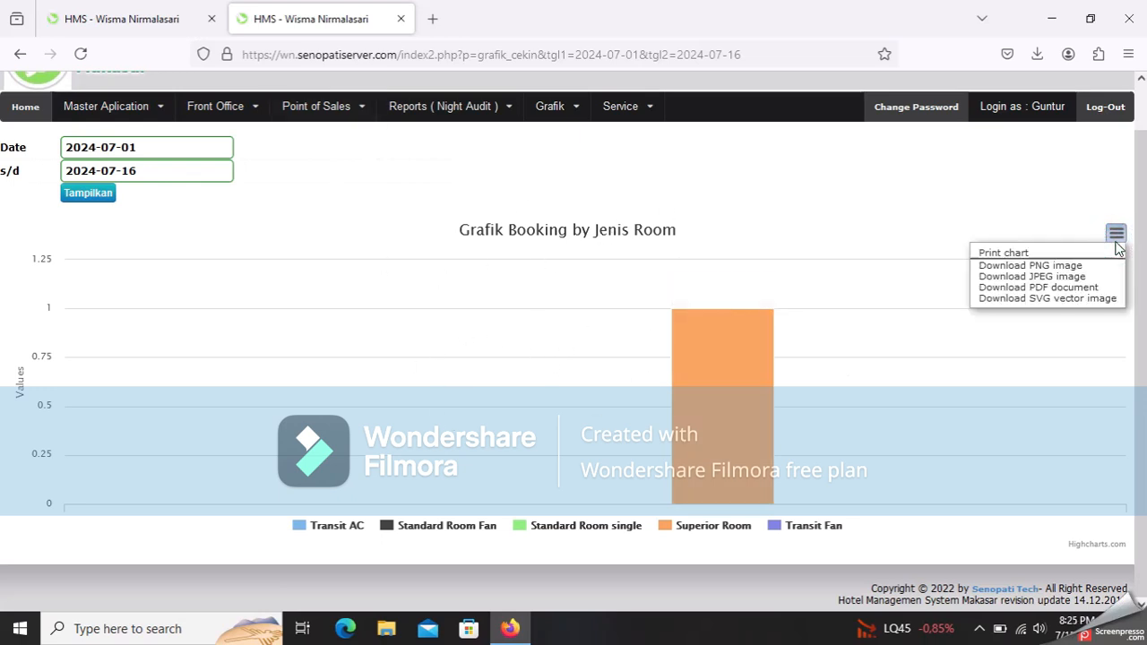
{"action": "left_click", "coordinate": [1078, 278]}
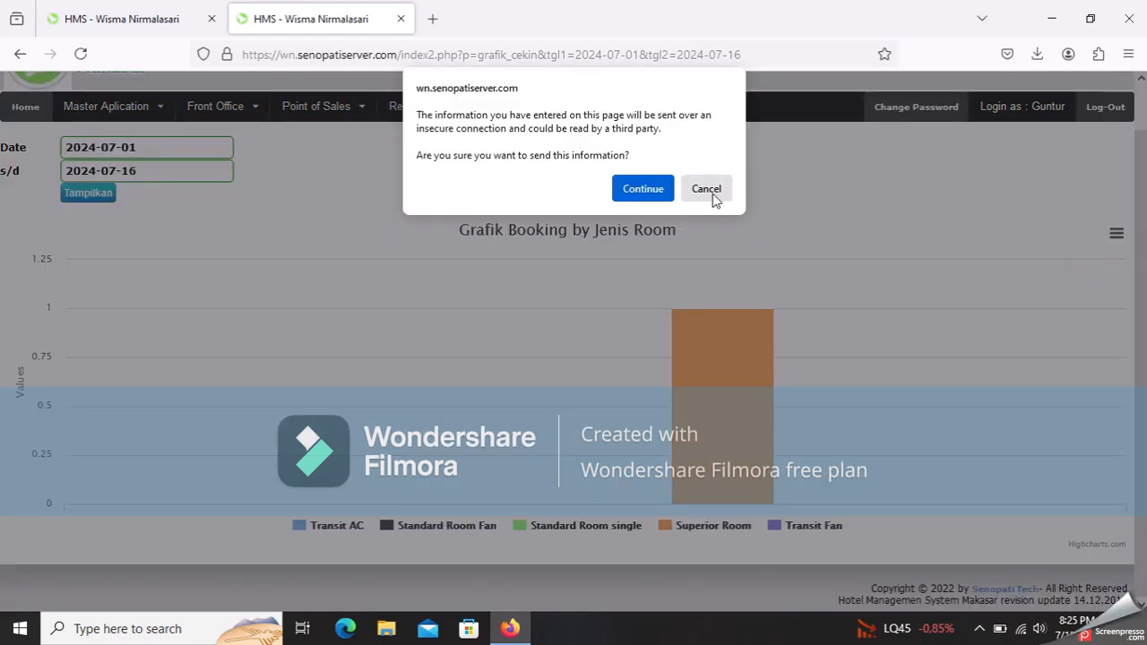
{"action": "left_click", "coordinate": [634, 194]}
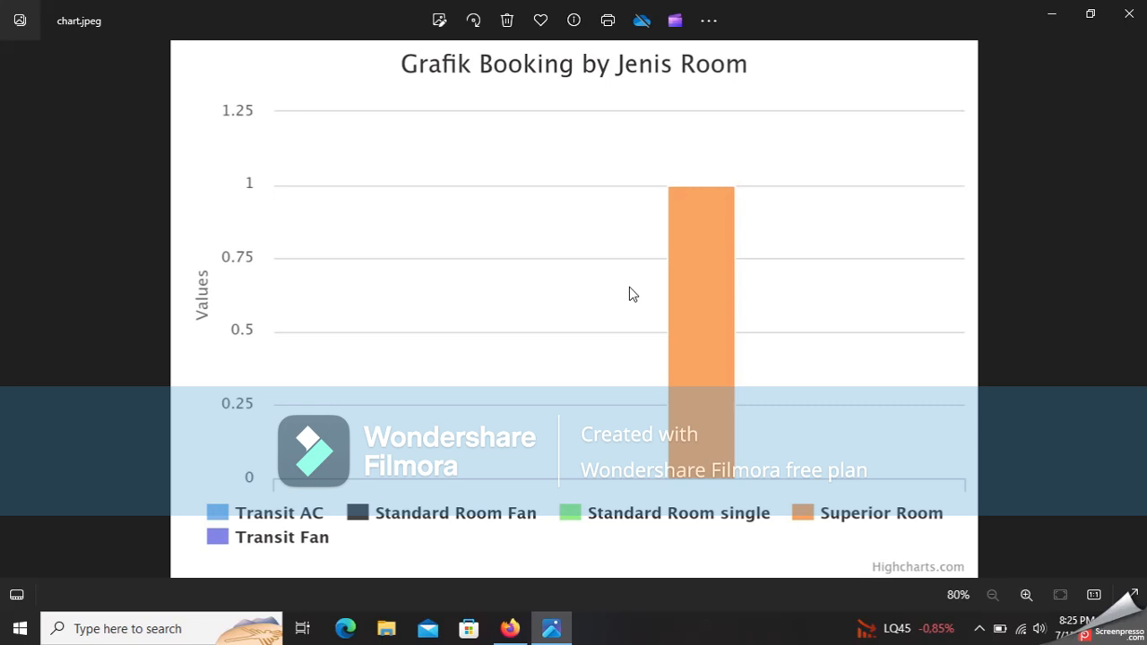
- Close the chart.jpeg image in Windows Photos to return to the booking chart
{"action": "left_click", "coordinate": [1129, 13]}
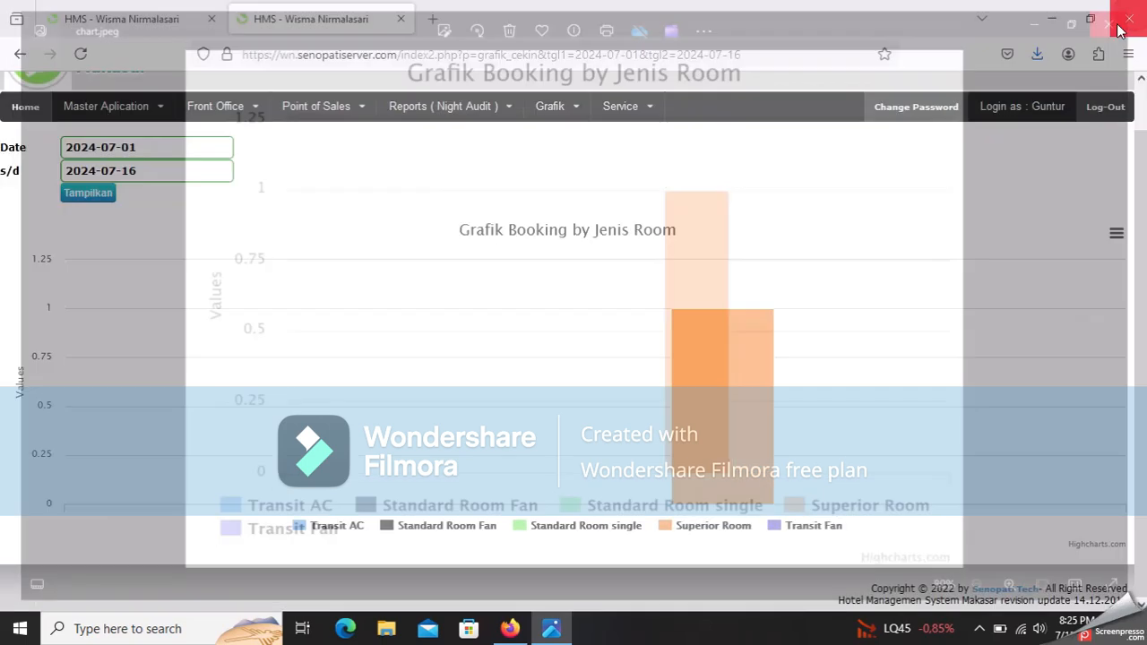
- Go from the Grafik menu to Service > Room Status to view every room's status
{"action": "left_click", "coordinate": [540, 111]}
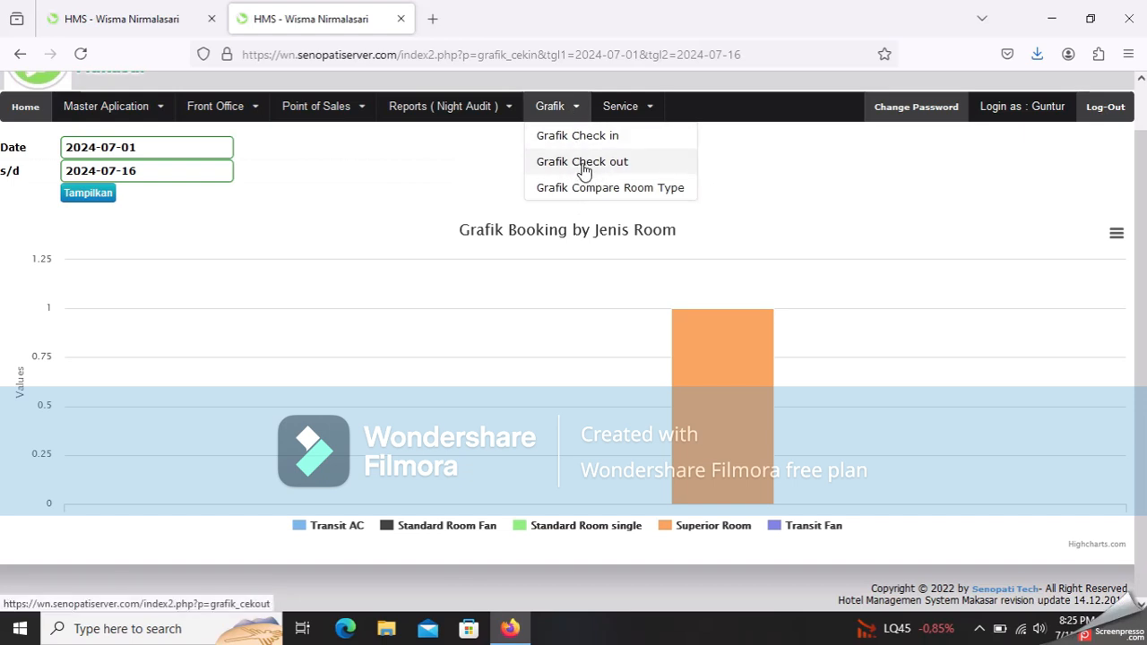
{"action": "left_click", "coordinate": [611, 112]}
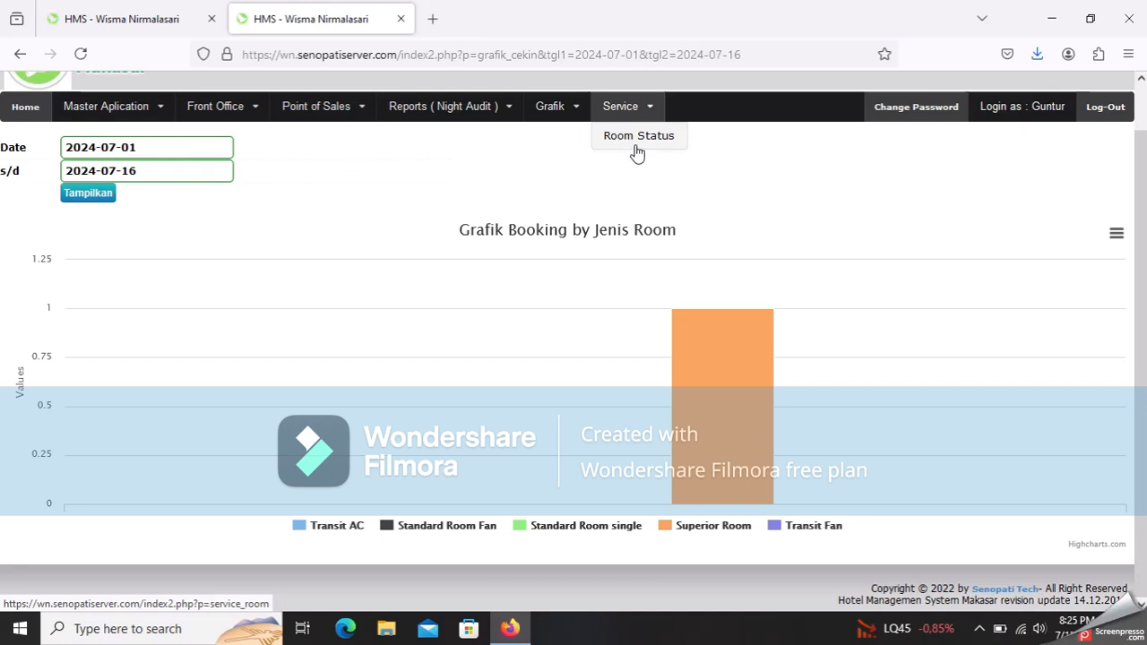
{"action": "left_click", "coordinate": [631, 141]}
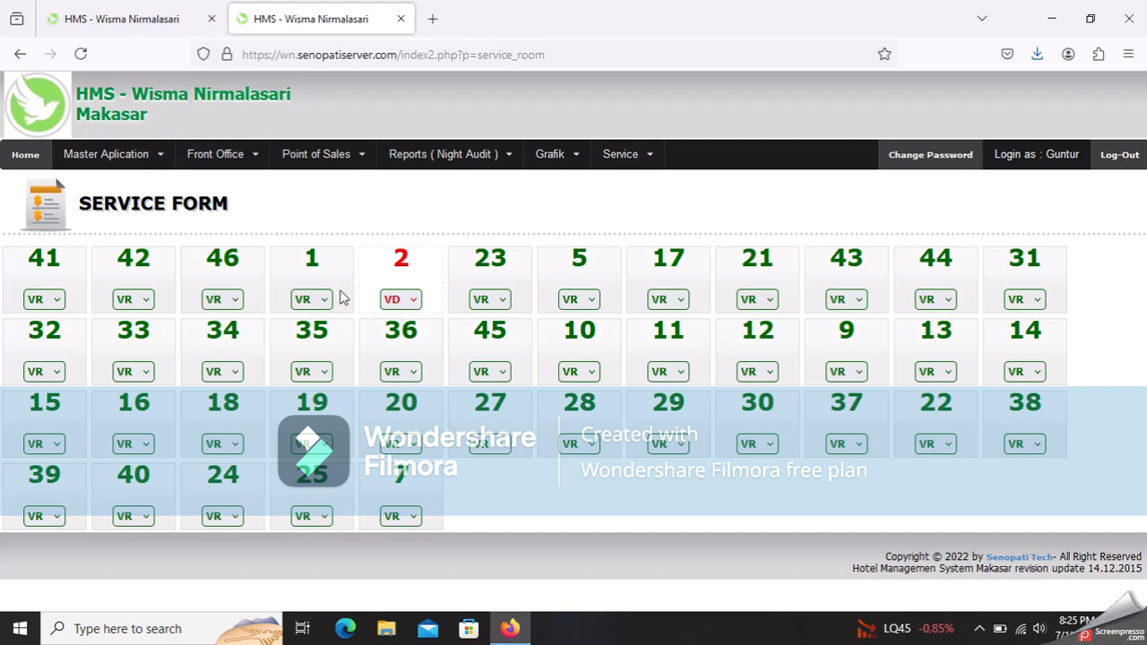
- Pick VR from room 2's status dropdown in place of VD
{"action": "left_click", "coordinate": [403, 299]}
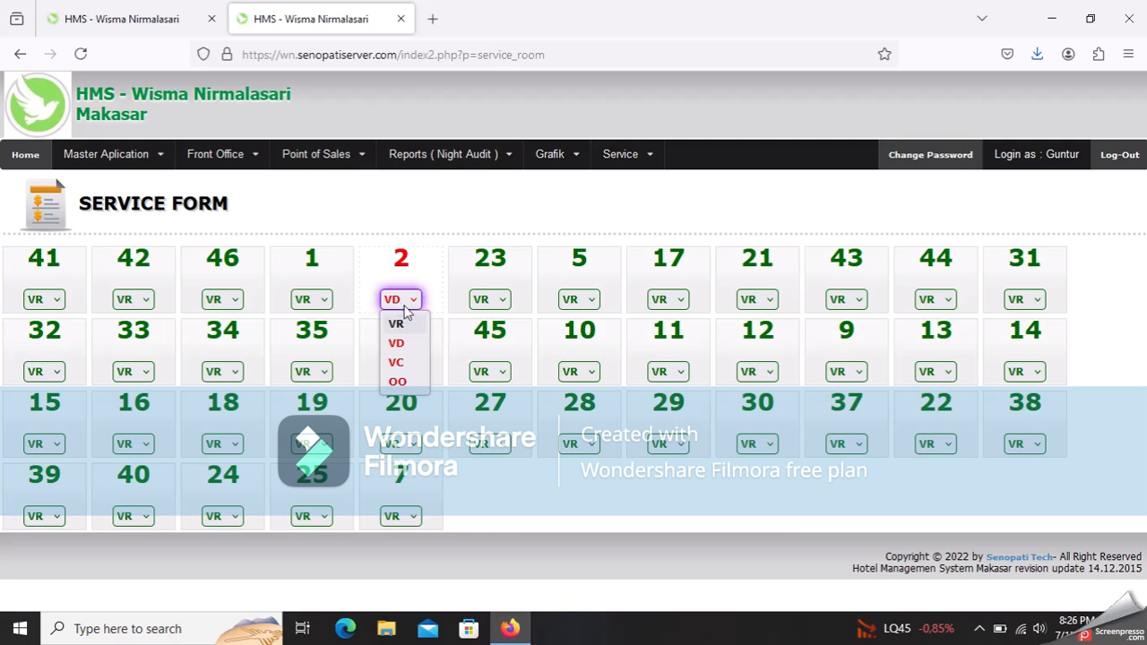
{"action": "left_click", "coordinate": [418, 273]}
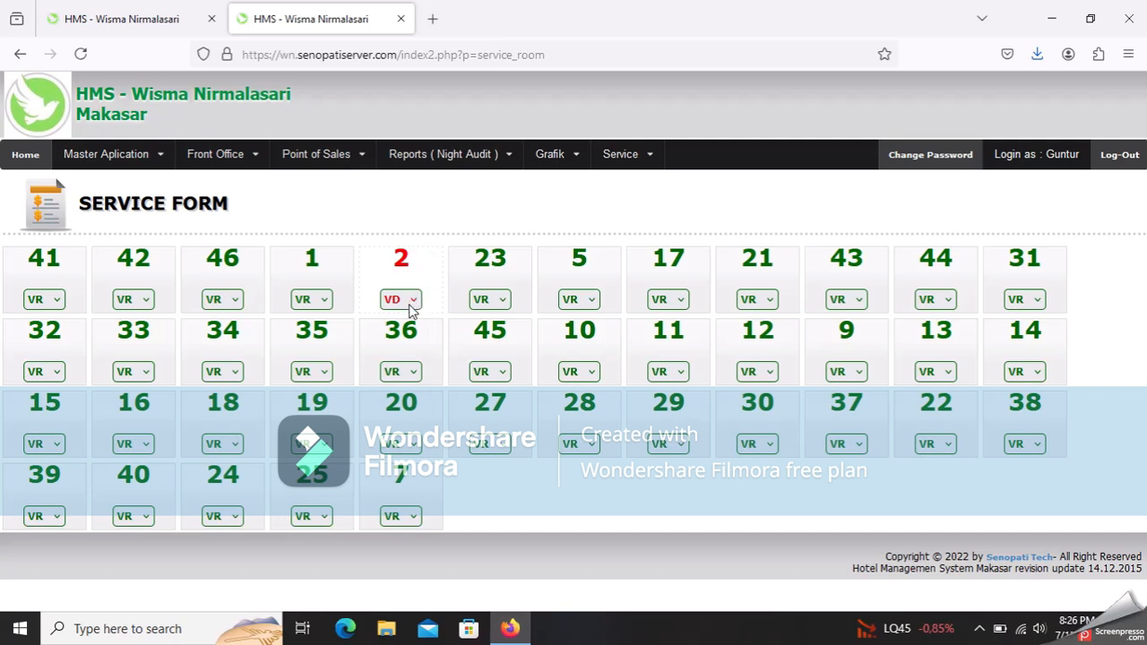
{"action": "left_click", "coordinate": [407, 301]}
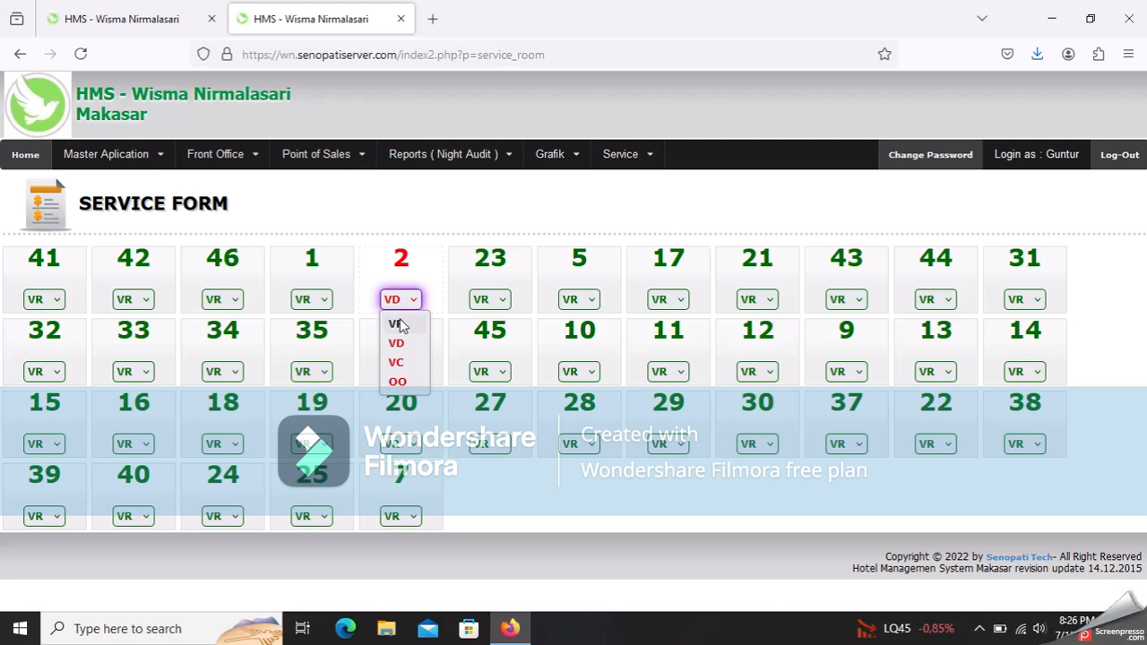
{"action": "left_click", "coordinate": [403, 326]}
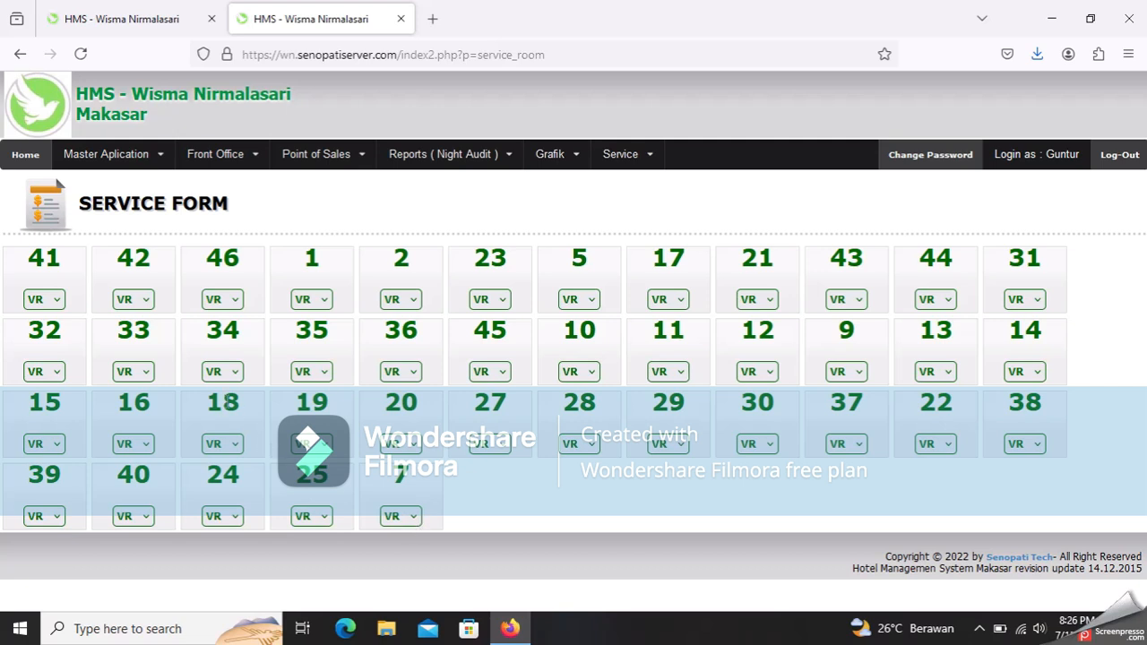
- Try OO for room 2's status, then switch it back to VR
{"action": "left_click", "coordinate": [410, 298]}
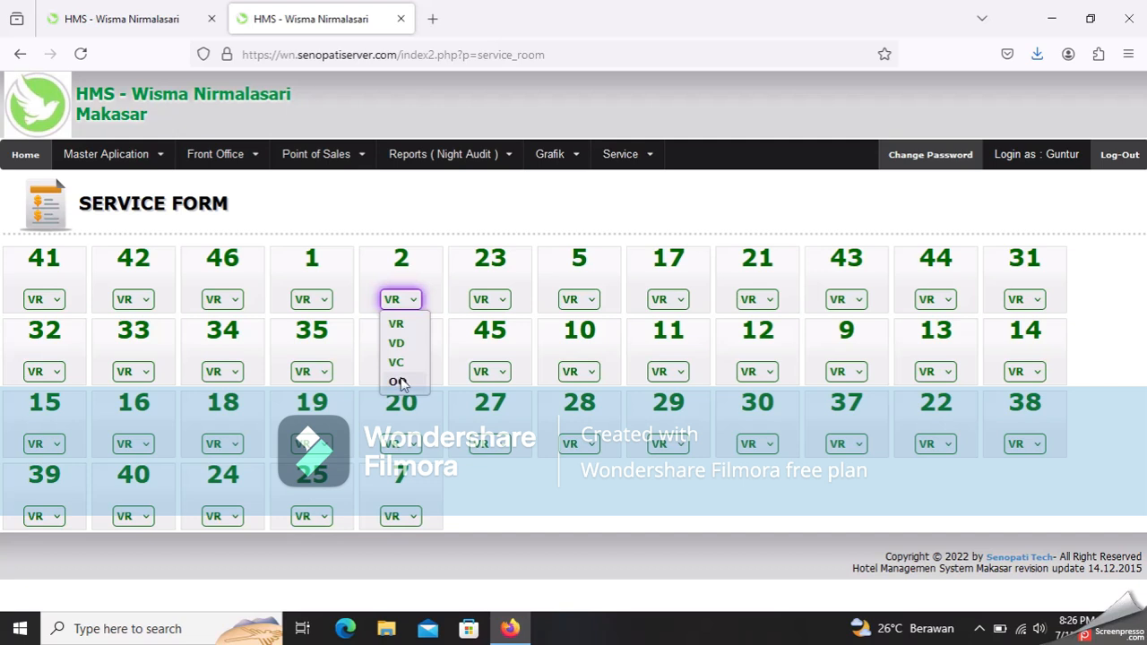
{"action": "left_click", "coordinate": [399, 382]}
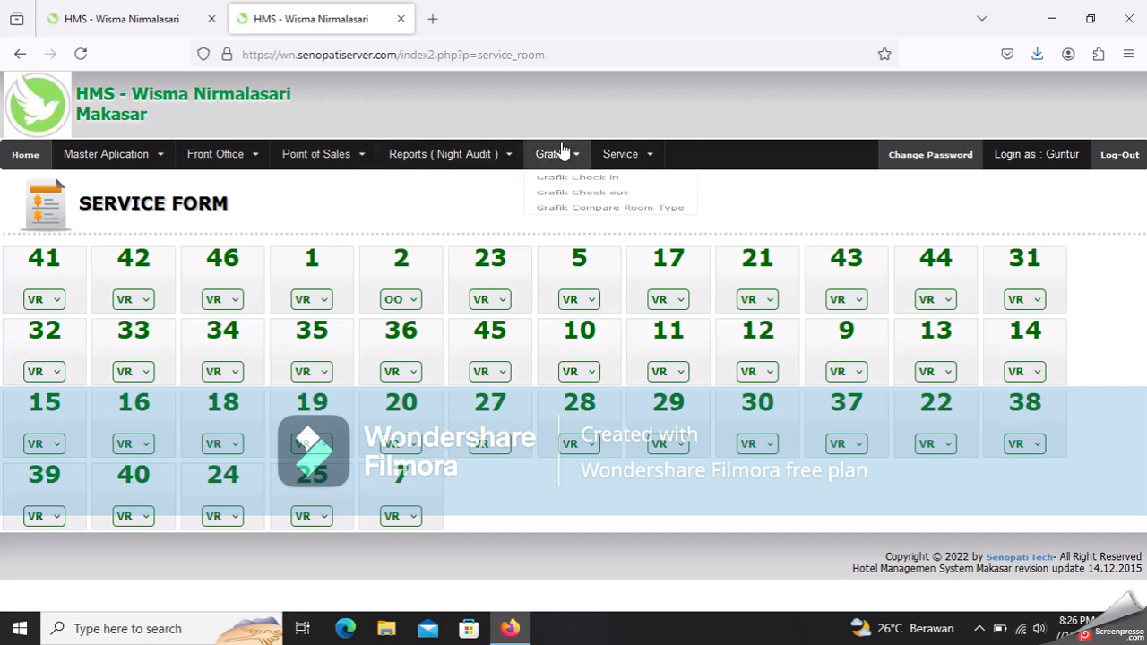
{"action": "mouse_move", "coordinate": [629, 156]}
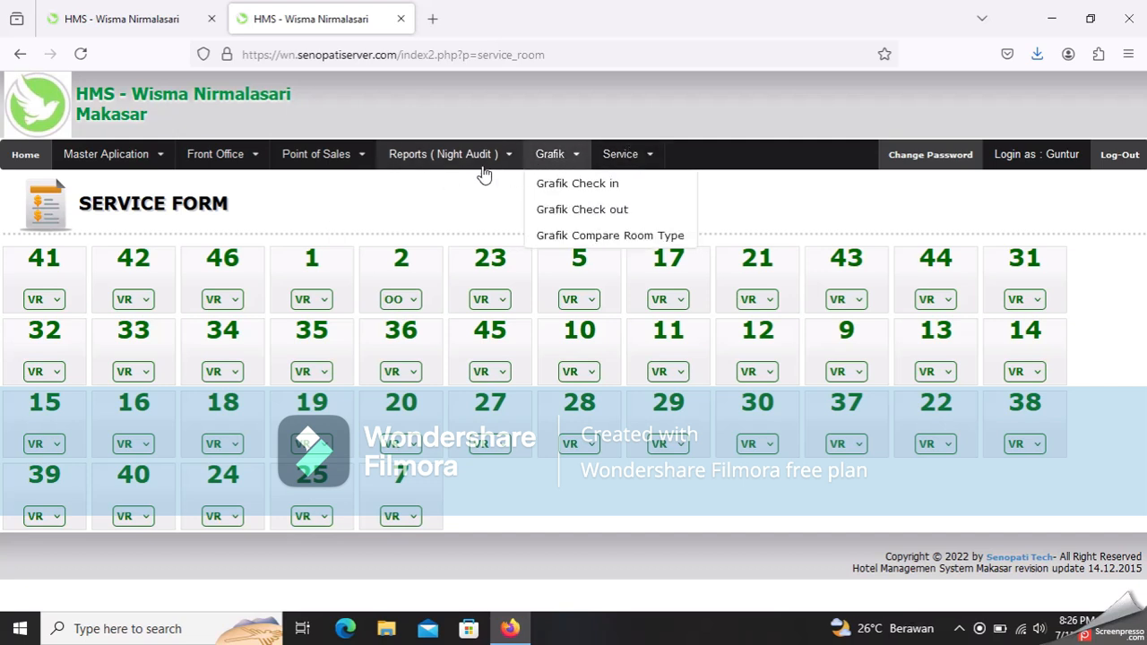
{"action": "mouse_move", "coordinate": [378, 158]}
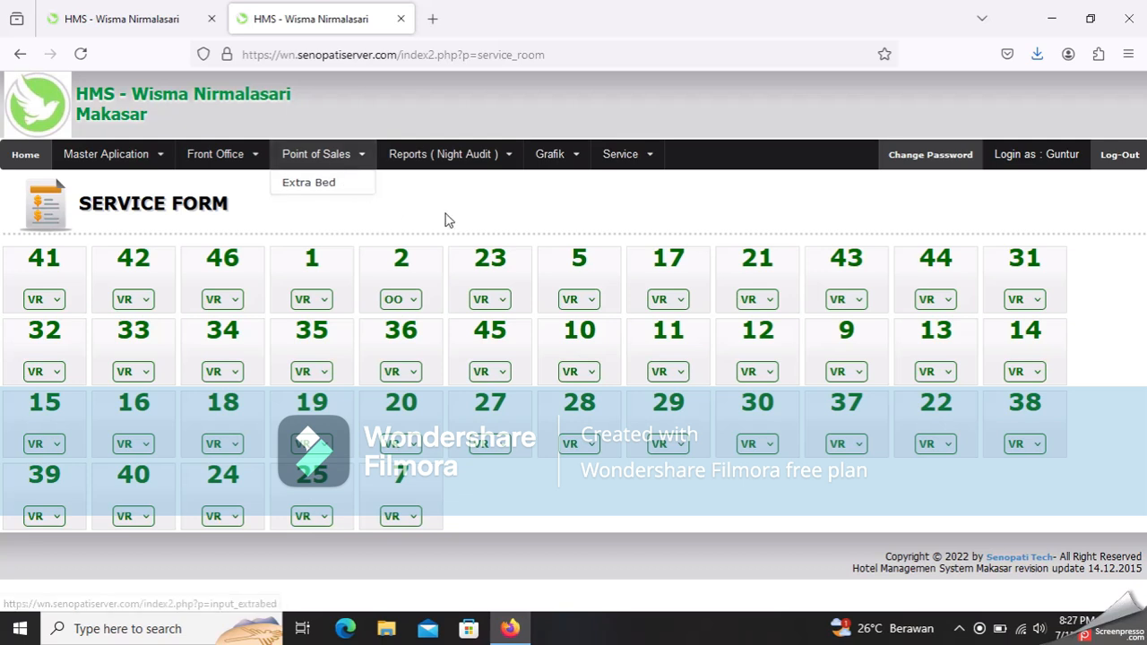
{"action": "left_click", "coordinate": [411, 305]}
{"action": "left_click", "coordinate": [411, 326]}
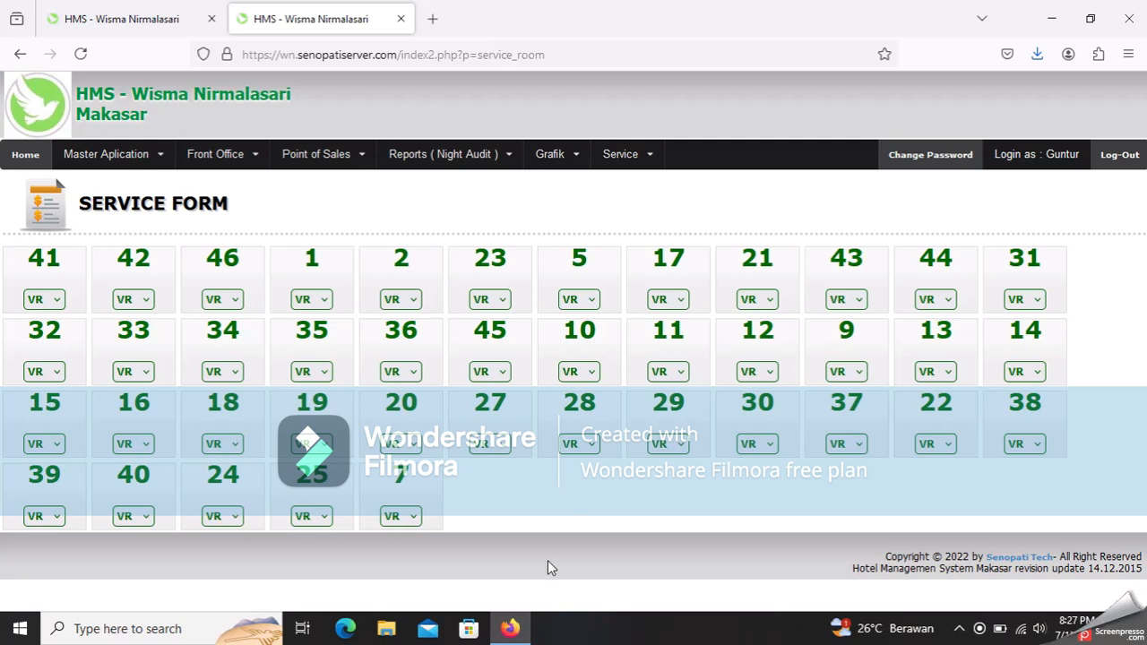
{"action": "left_click", "coordinate": [607, 136]}
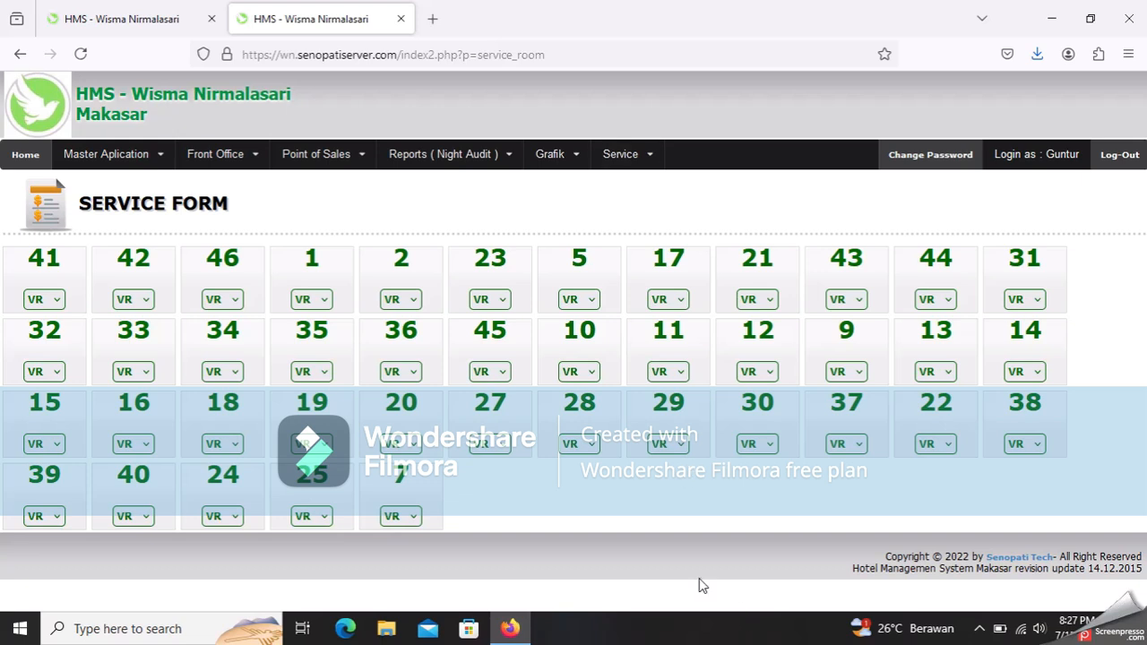
{"action": "left_click", "coordinate": [365, 599]}
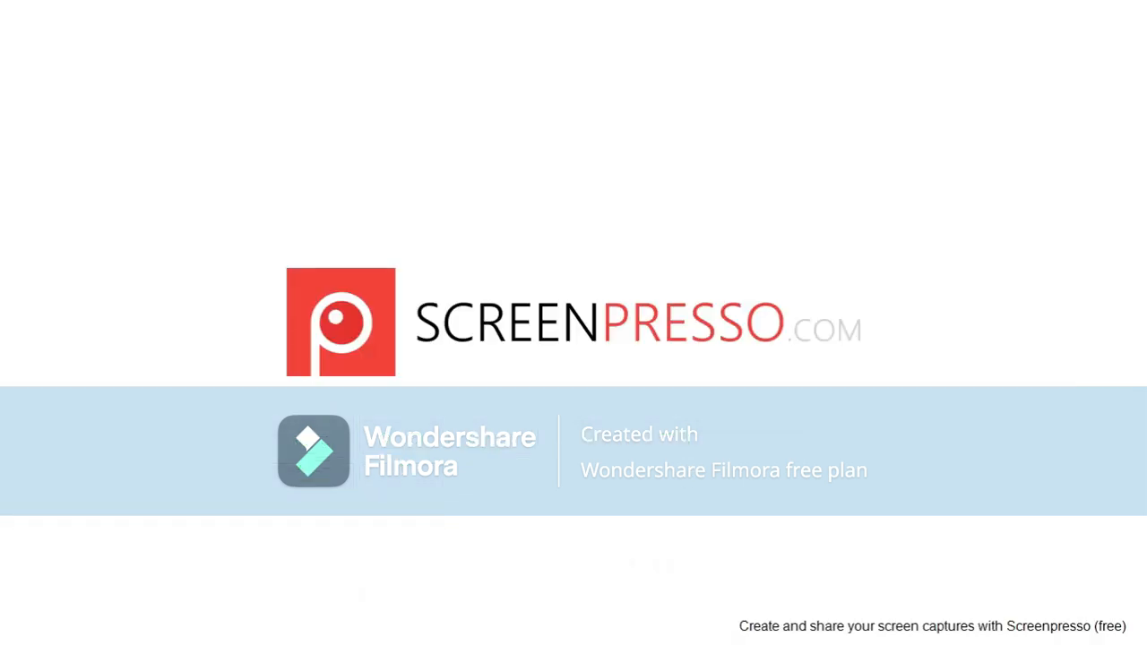